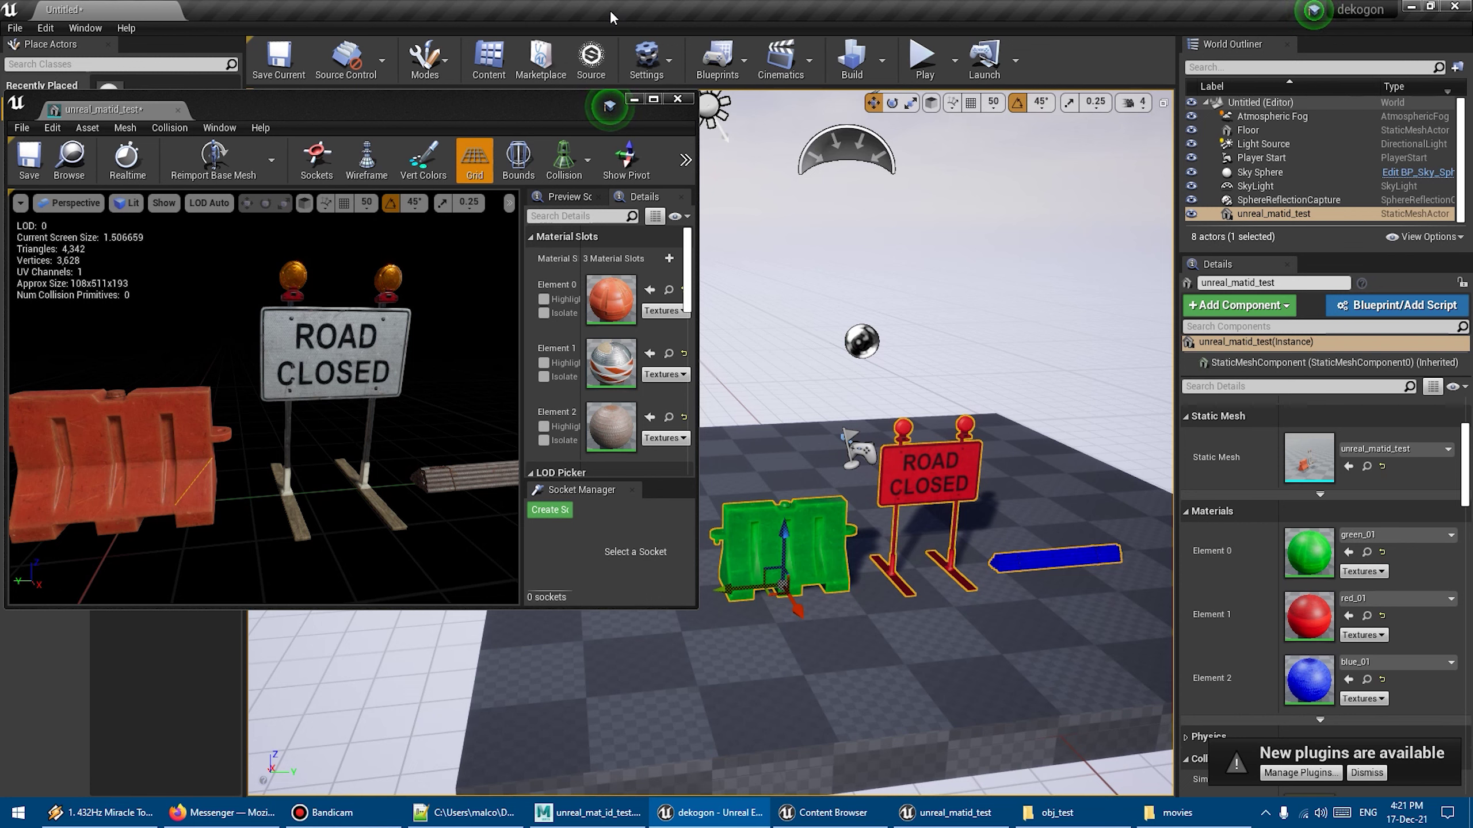
# Check the Unreal editor's version information and view the barrier in the mesh preview.
pyautogui.click(126, 28)
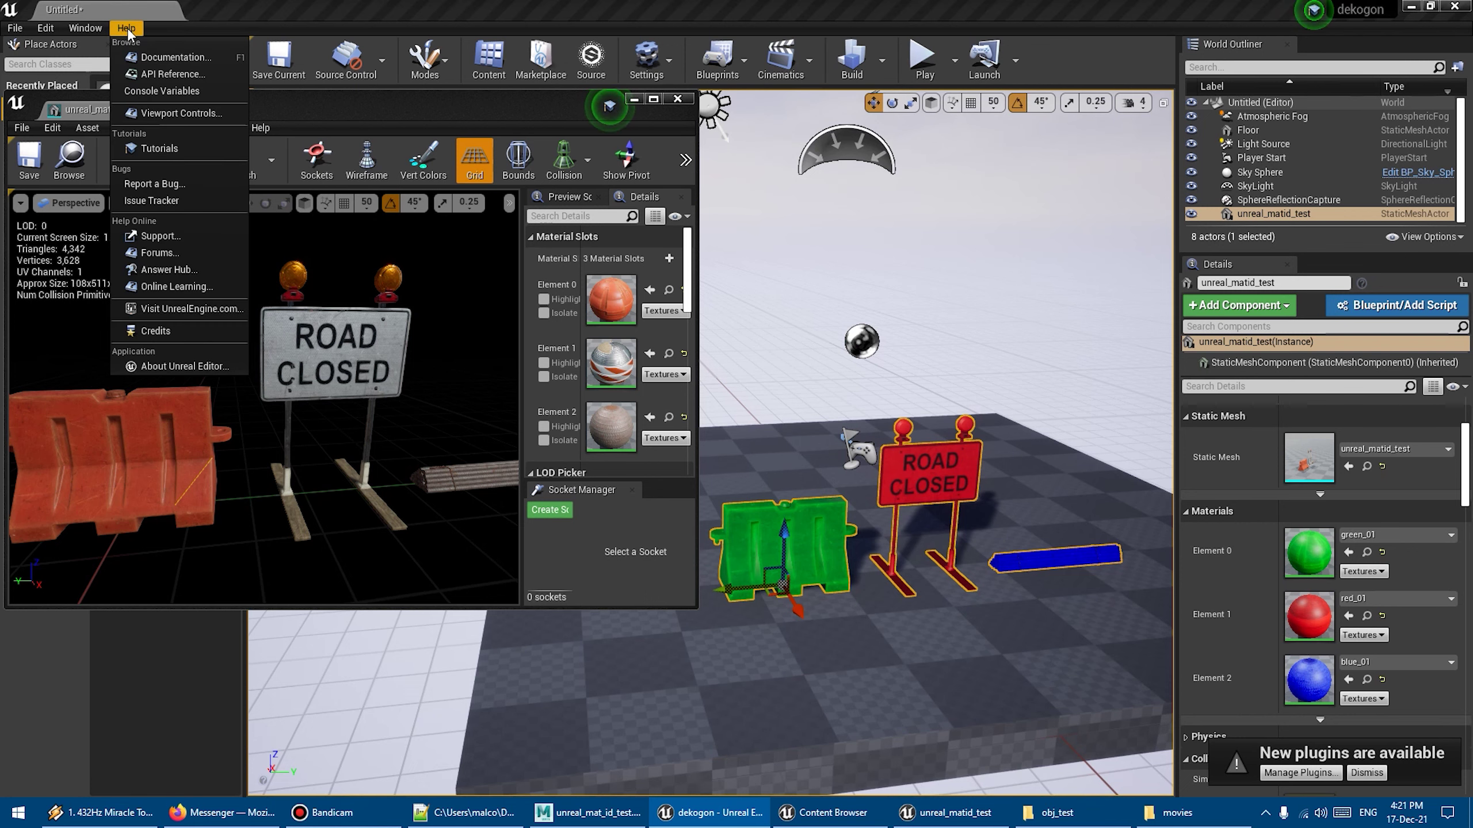
pyautogui.click(179, 358)
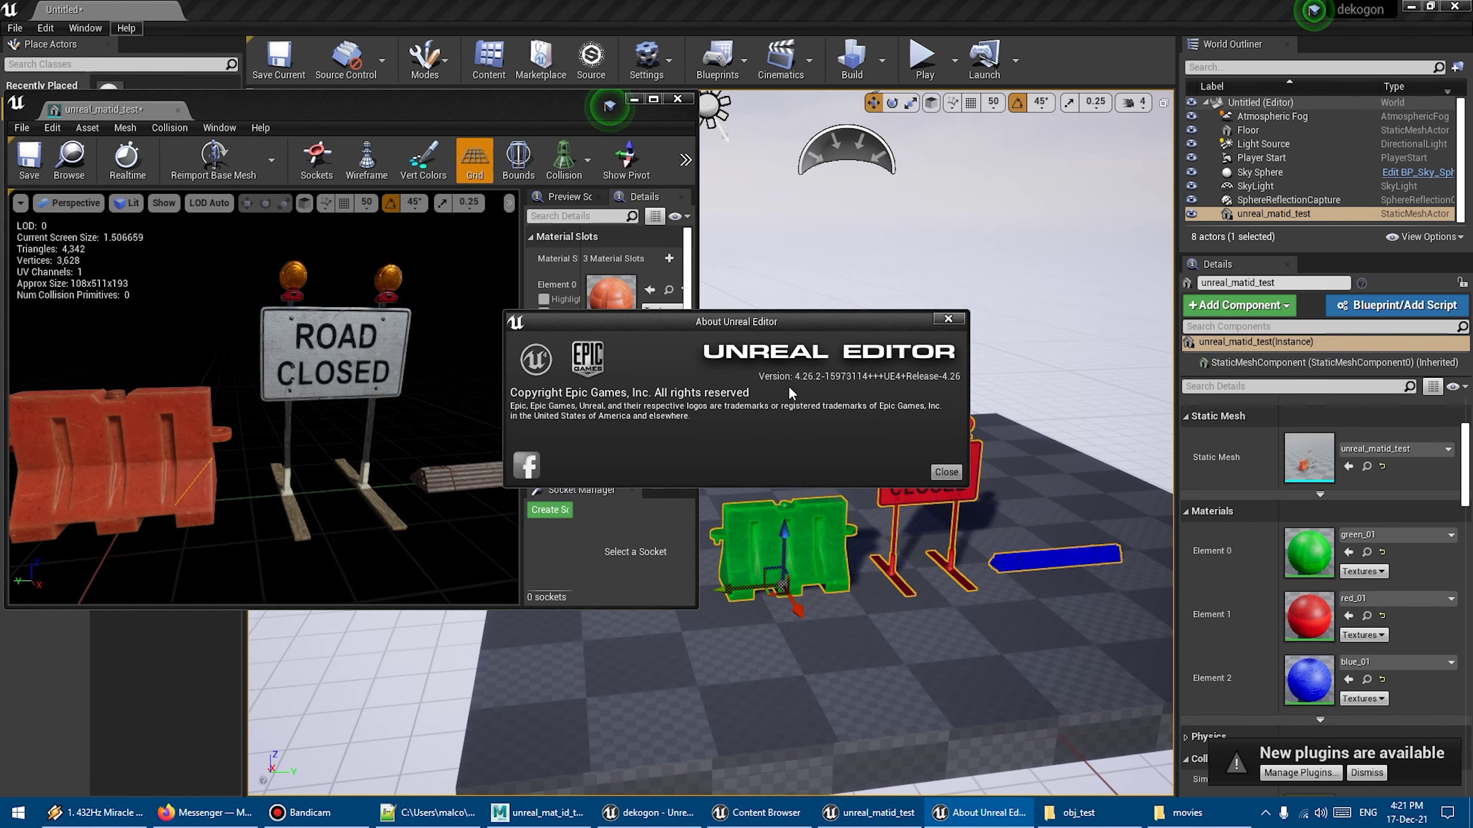
pyautogui.click(947, 472)
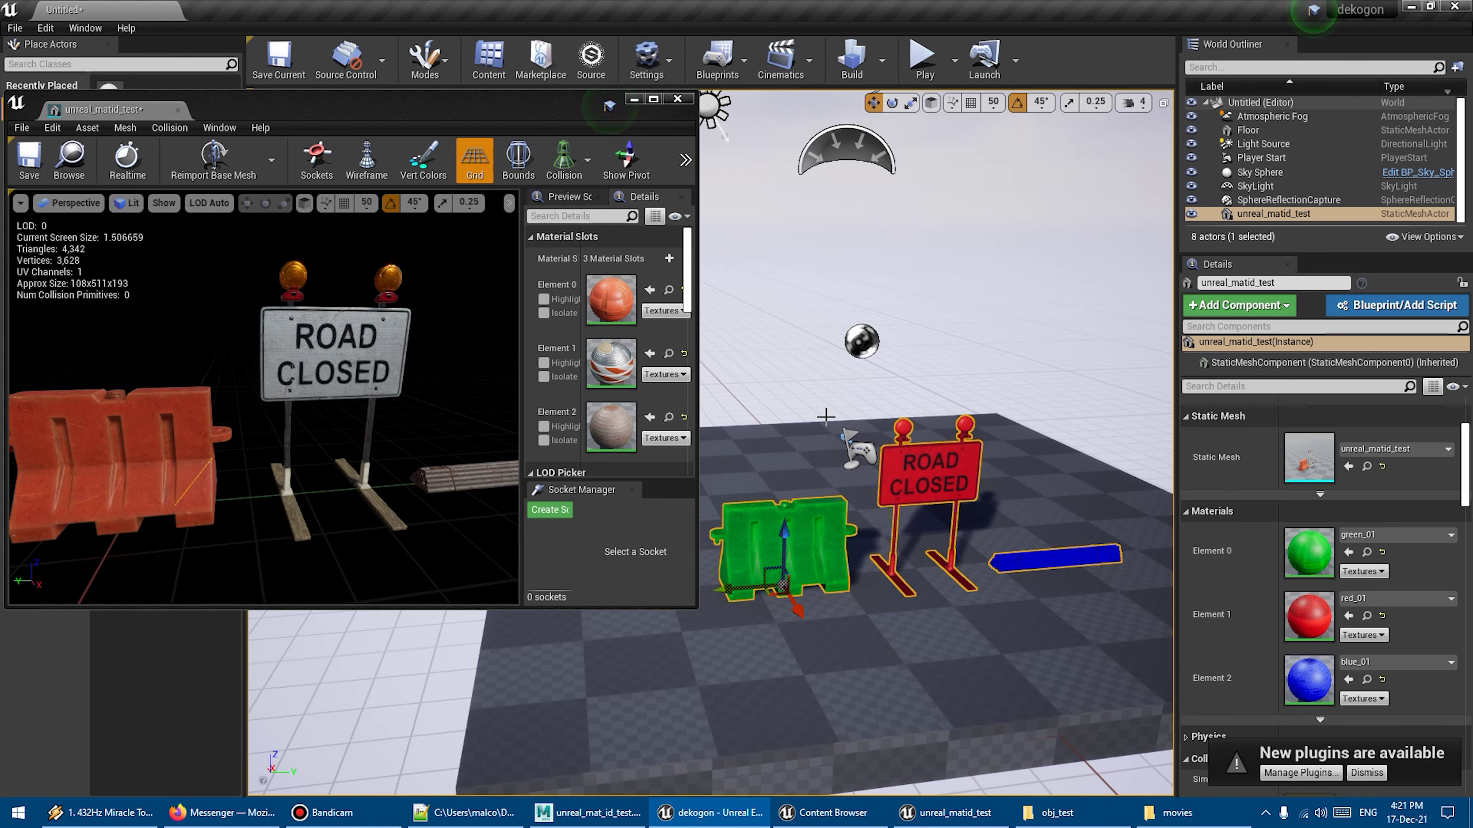
pyautogui.moveTo(265, 483)
pyautogui.mouseDown()
pyautogui.moveTo(265, 461)
pyautogui.moveTo(265, 484)
pyautogui.mouseUp()
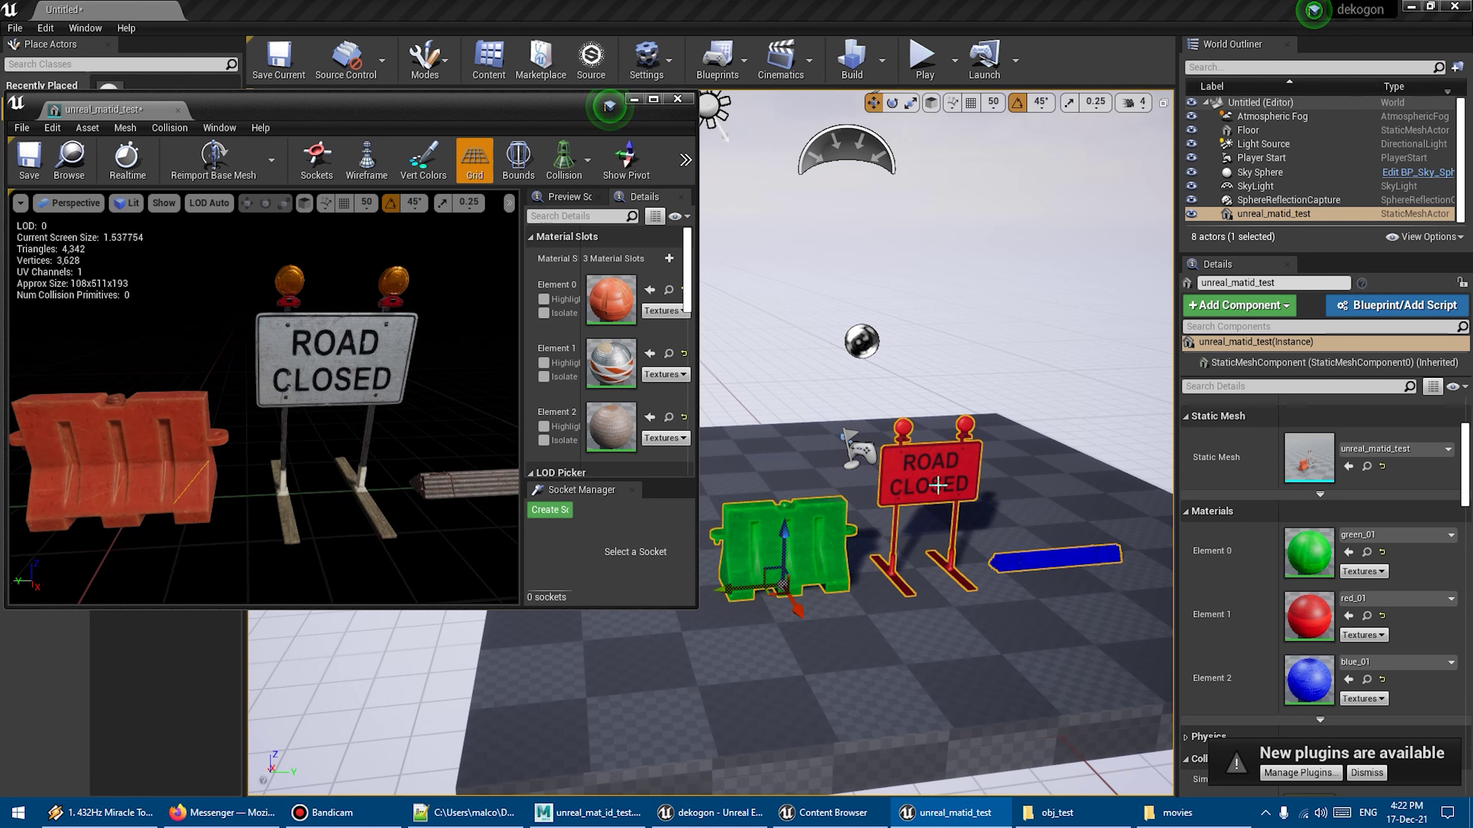
pyautogui.scroll(5, 922, 340)
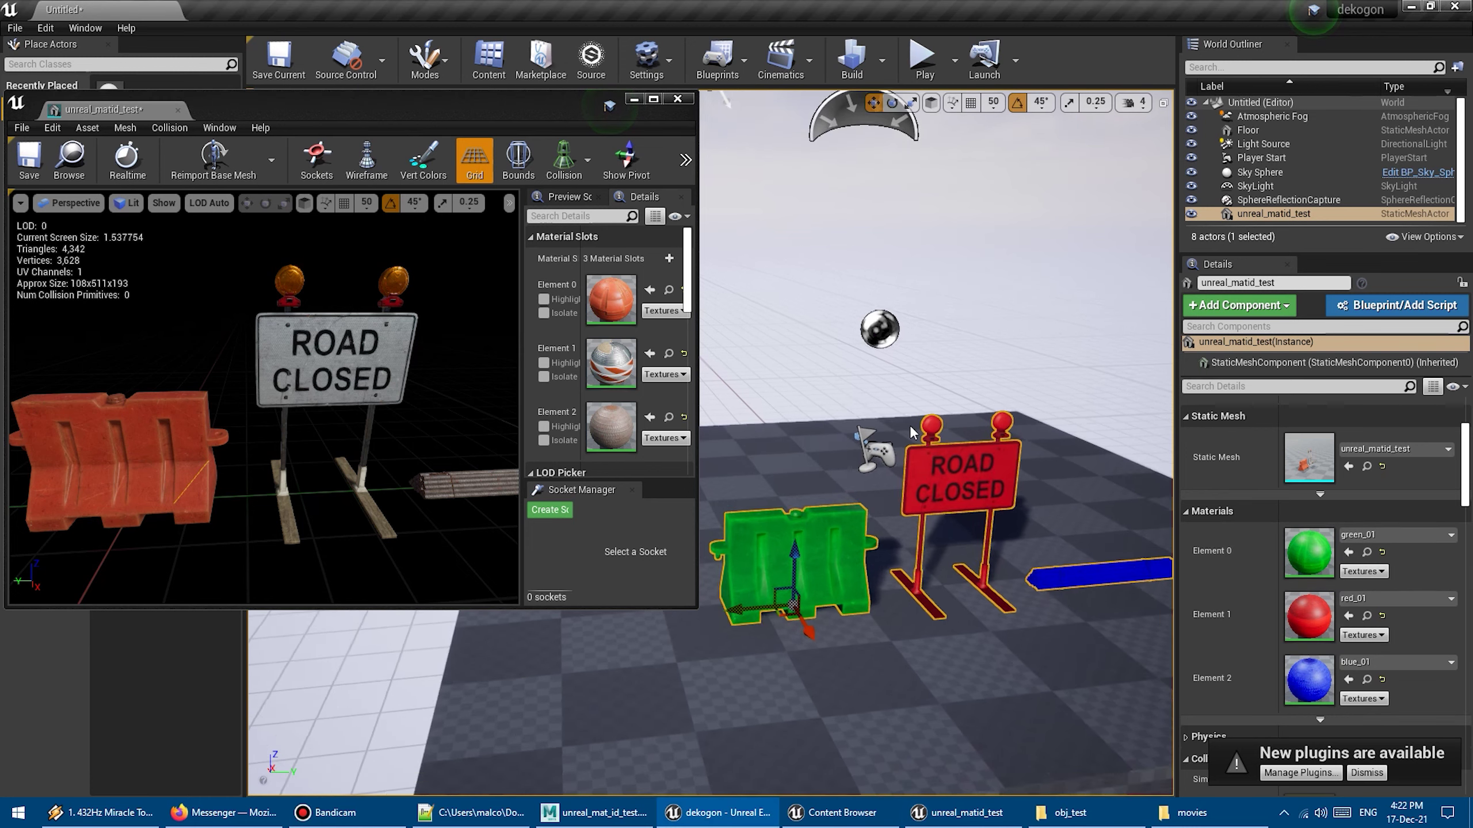
pyautogui.scroll(-2, 979, 351)
pyautogui.scroll(-2, 1014, 382)
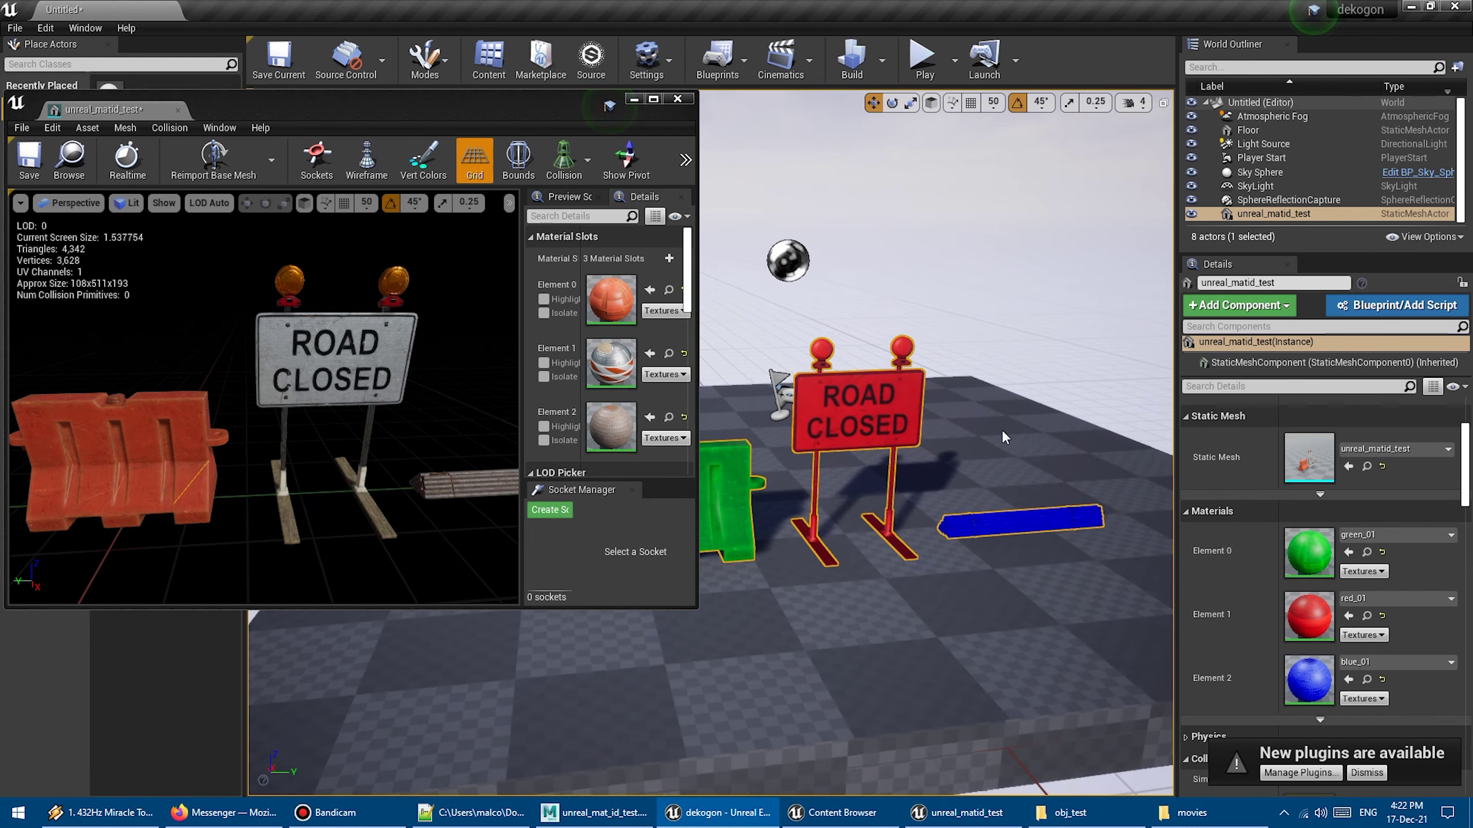
pyautogui.scroll(-2, 1001, 430)
pyautogui.scroll(2, 900, 412)
pyautogui.scroll(1, 900, 413)
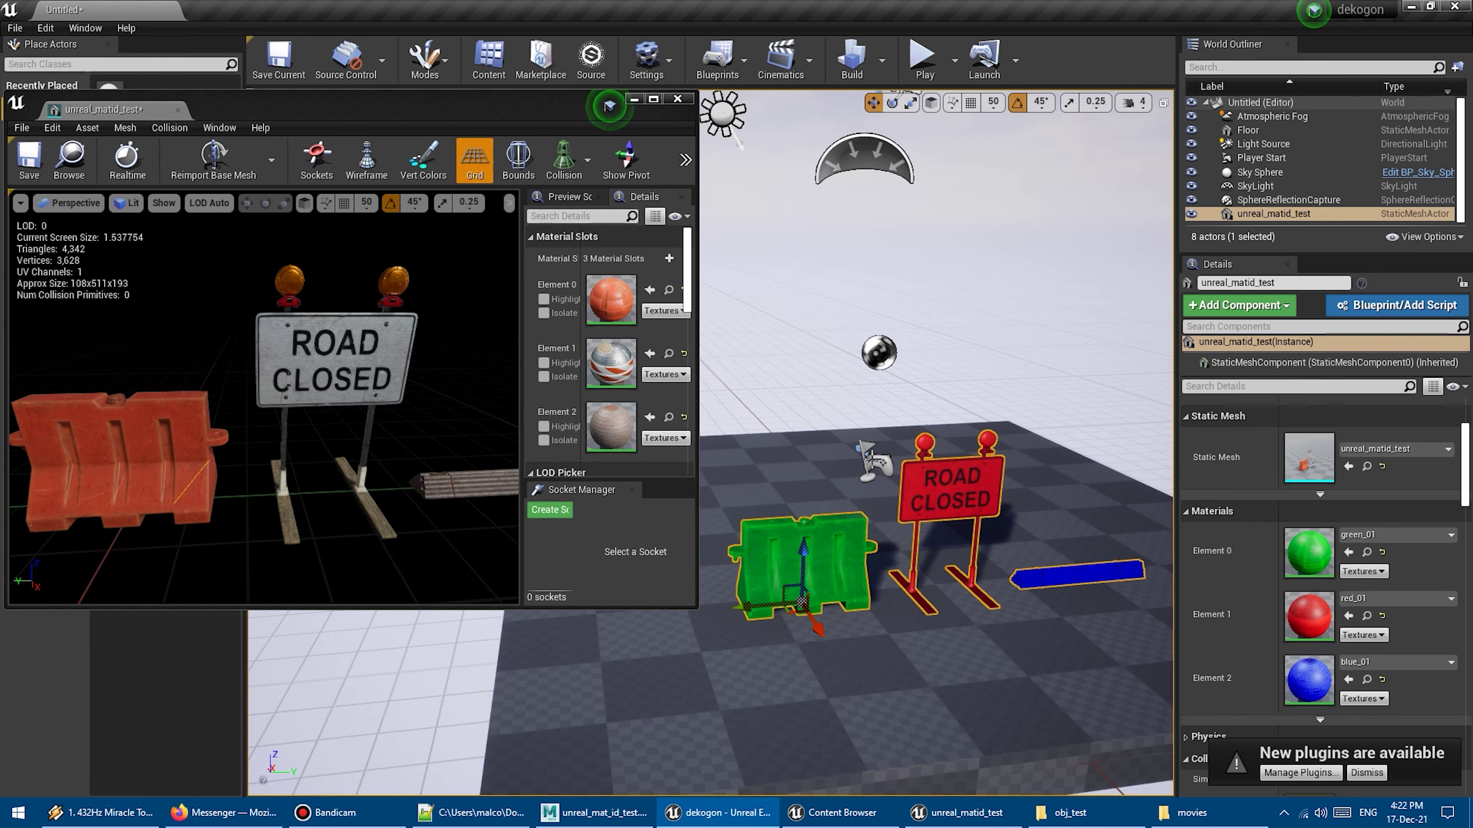
pyautogui.click(609, 105)
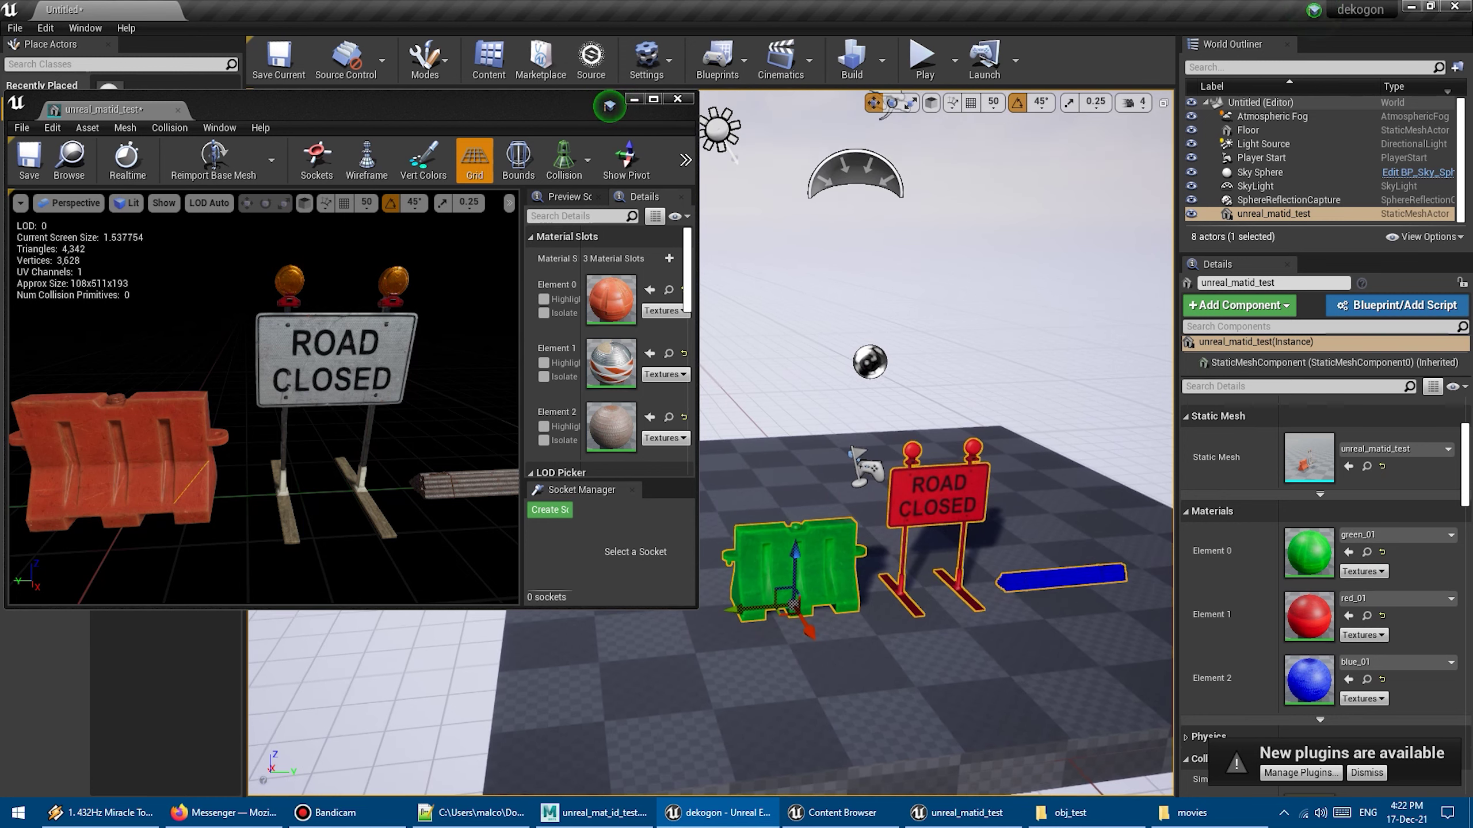
# In Maya's Hypershade, rename the element_1 material to ass.
pyautogui.click(623, 820)
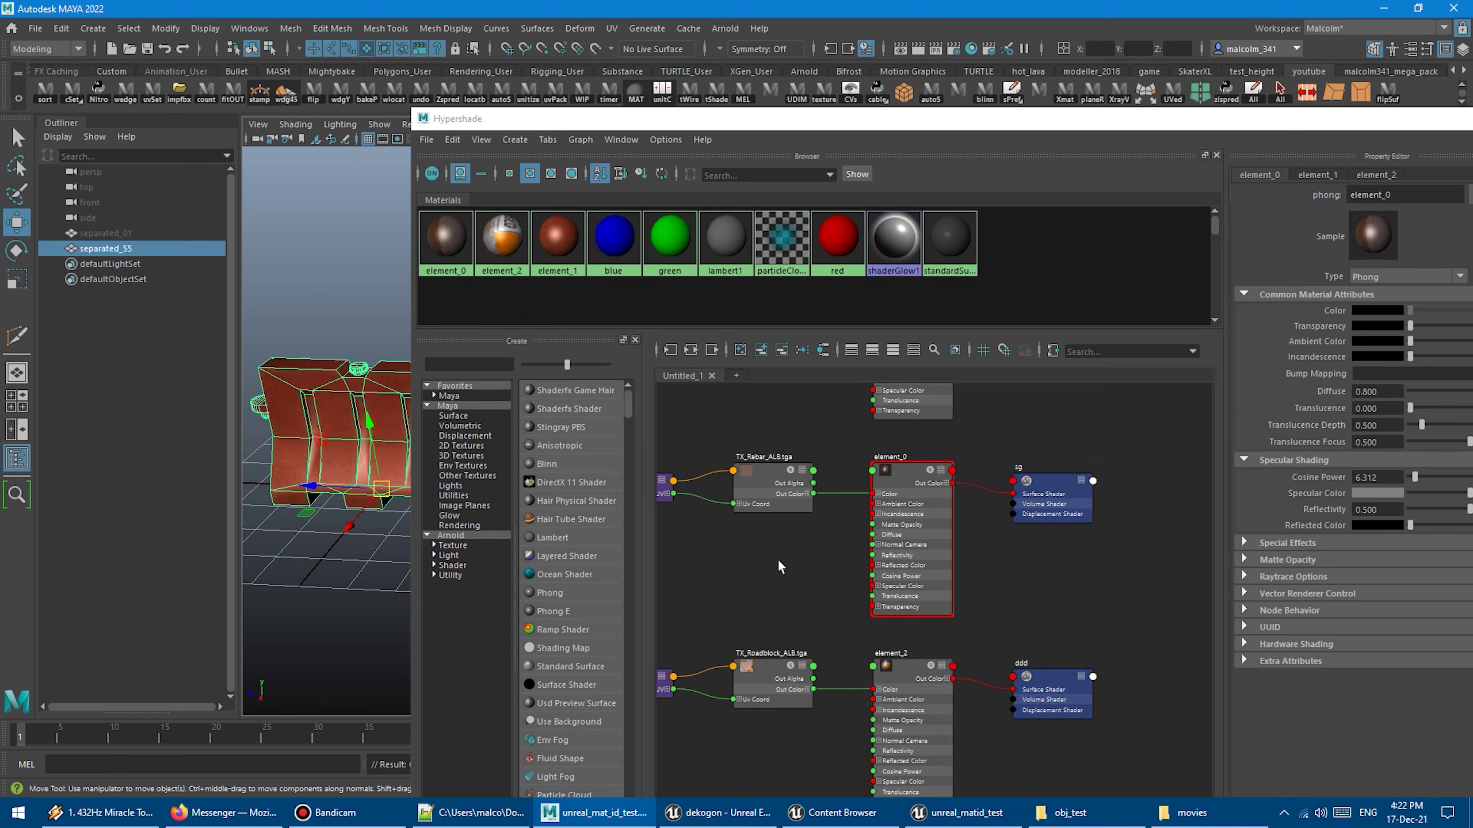
pyautogui.keyDown('alt'); pyautogui.moveTo(807, 588); pyautogui.dragTo(729, 582, button='right'); pyautogui.keyUp('alt')
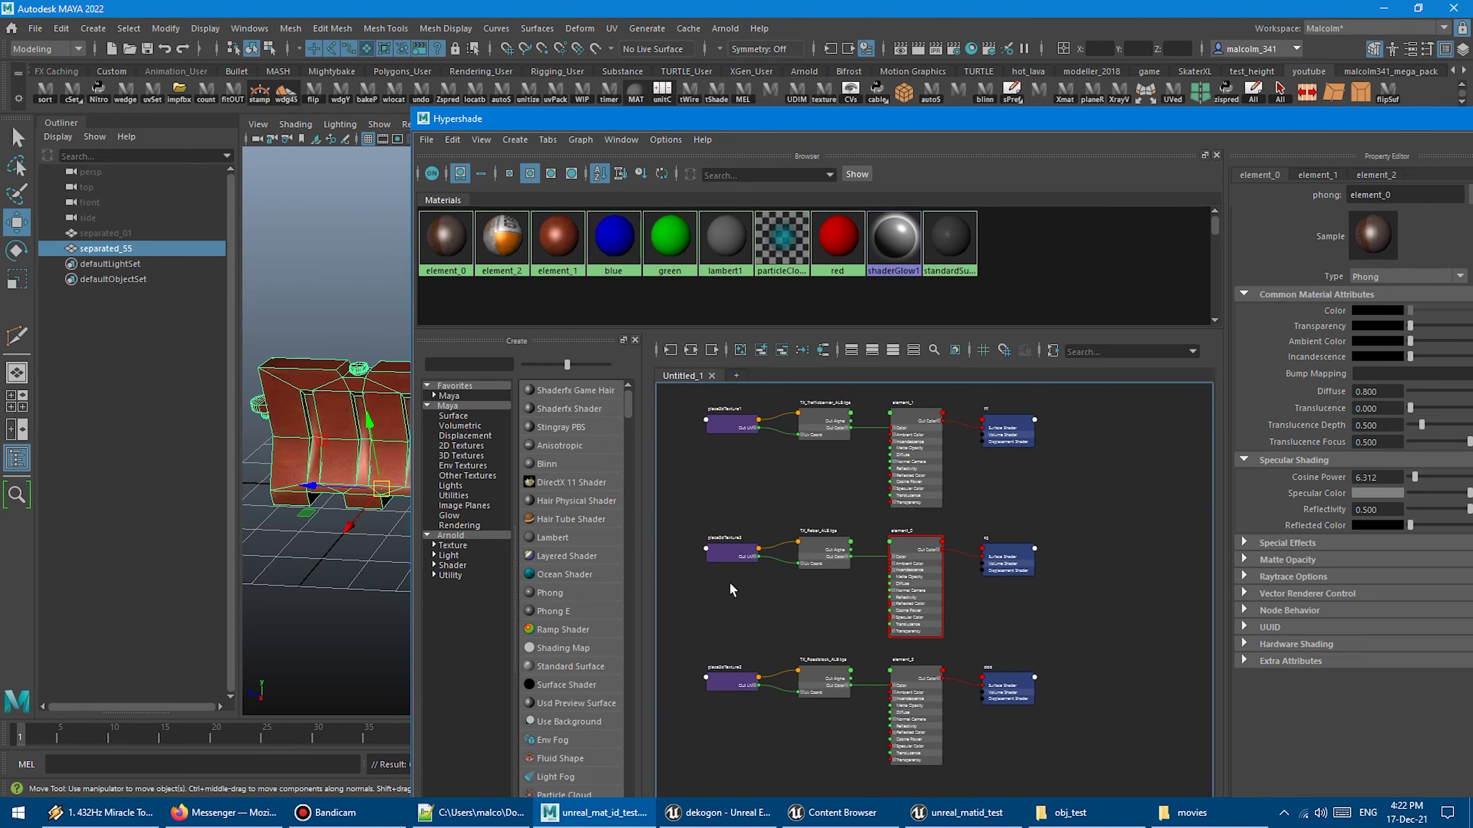
pyautogui.keyDown('alt'); pyautogui.moveTo(827, 484); pyautogui.dragTo(910, 563, button='right'); pyautogui.keyUp('alt')
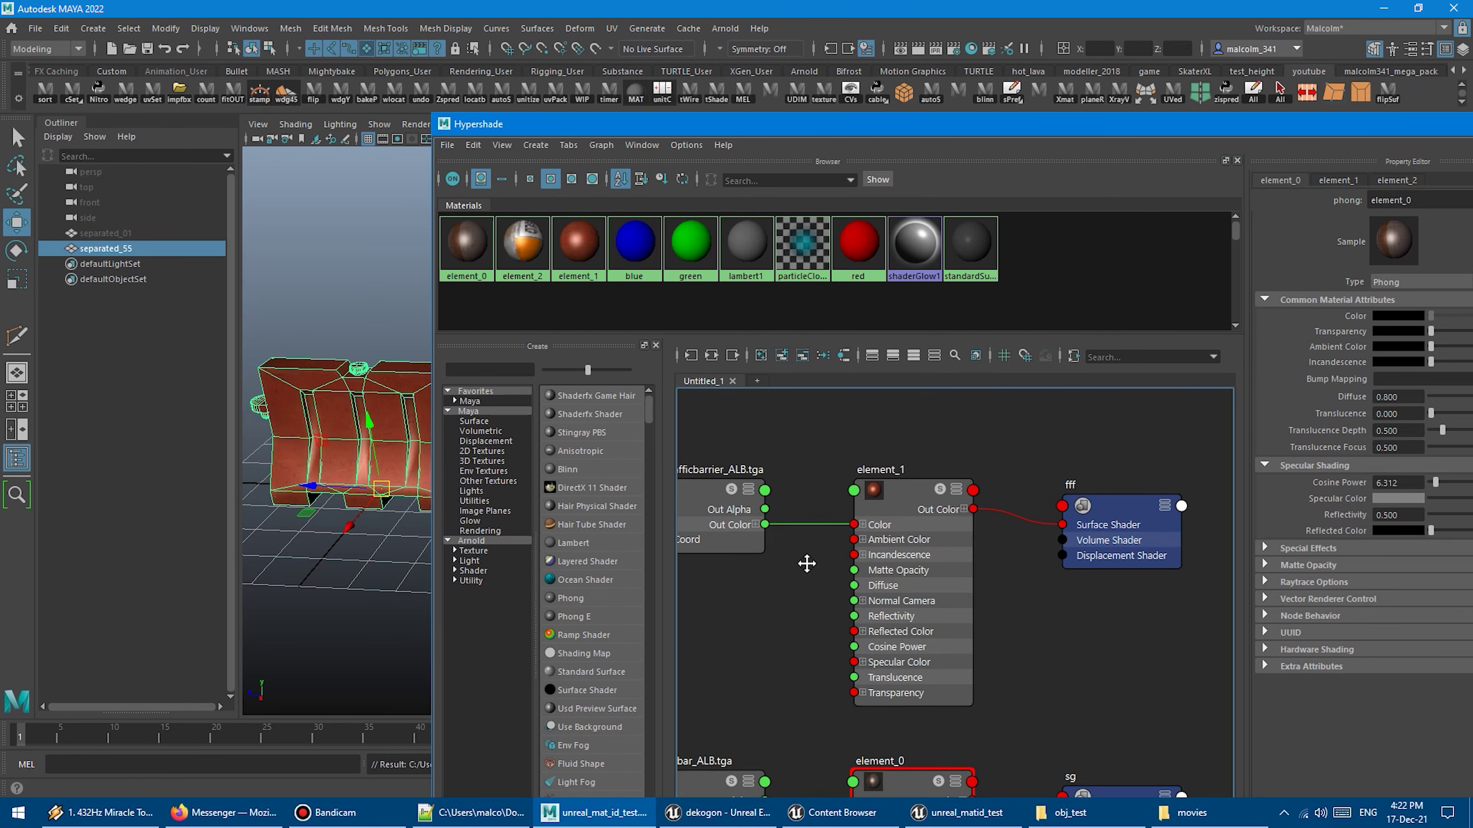
pyautogui.keyDown('alt'); pyautogui.moveTo(909, 564); pyautogui.dragTo(857, 526, button='middle'); pyautogui.keyUp('alt')
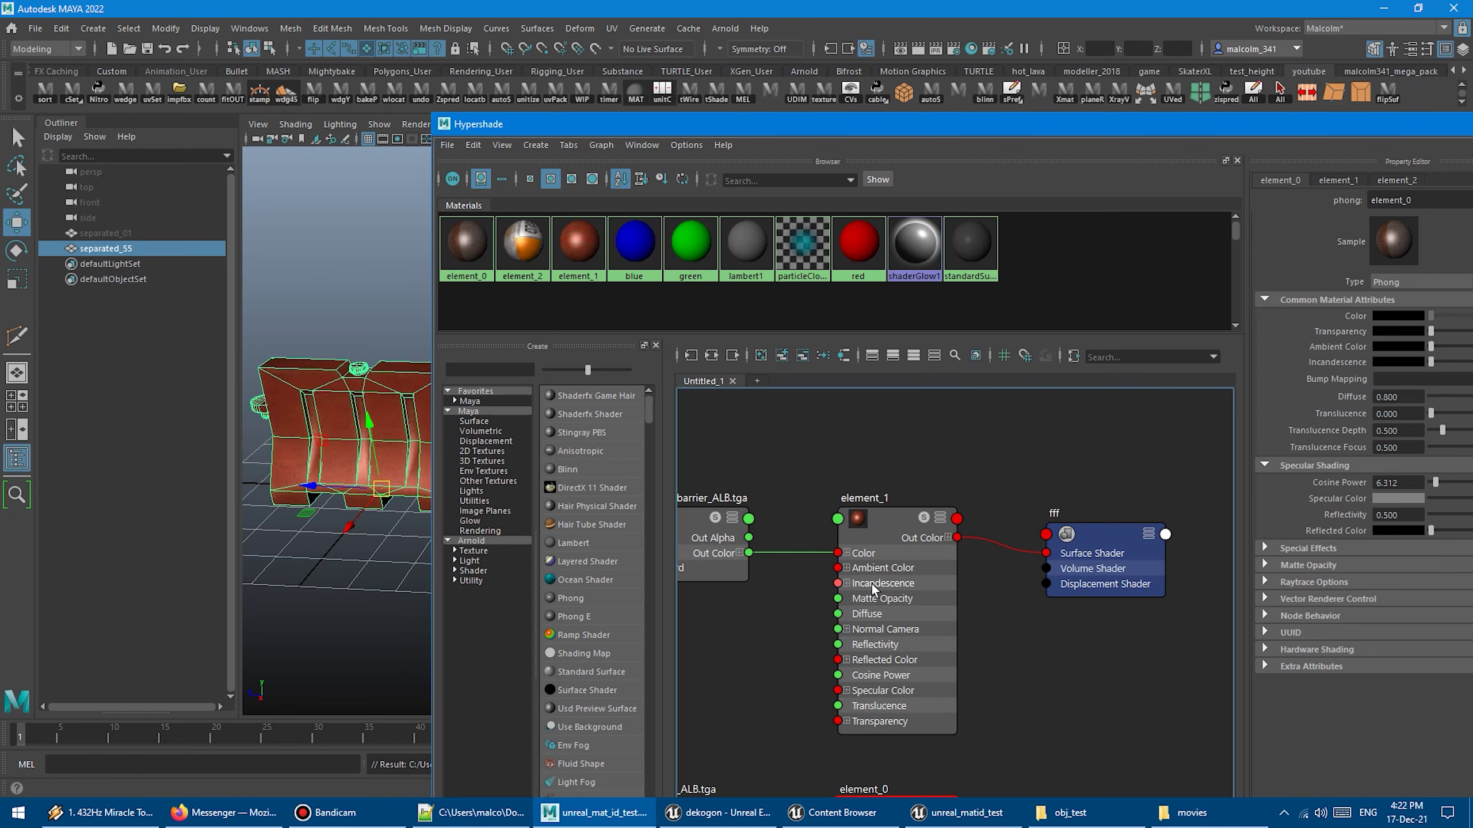
pyautogui.scroll(-2, 880, 582)
pyautogui.scroll(-2, 880, 576)
pyautogui.keyDown('alt'); pyautogui.moveTo(879, 575); pyautogui.dragTo(879, 504, button='middle'); pyautogui.keyUp('alt')
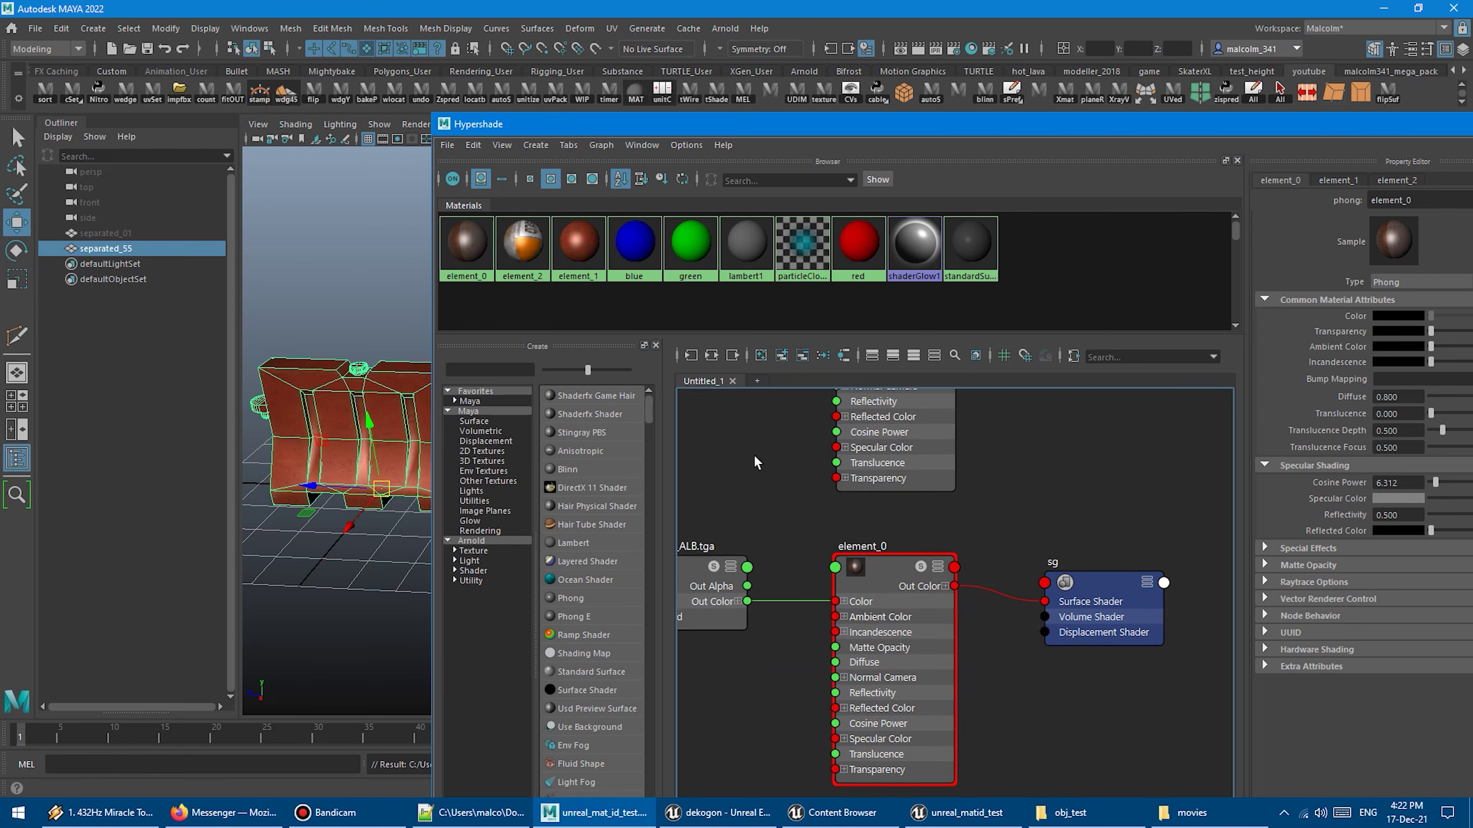
pyautogui.scroll(-1, 886, 558)
pyautogui.scroll(-1, 875, 563)
pyautogui.scroll(-2, 858, 564)
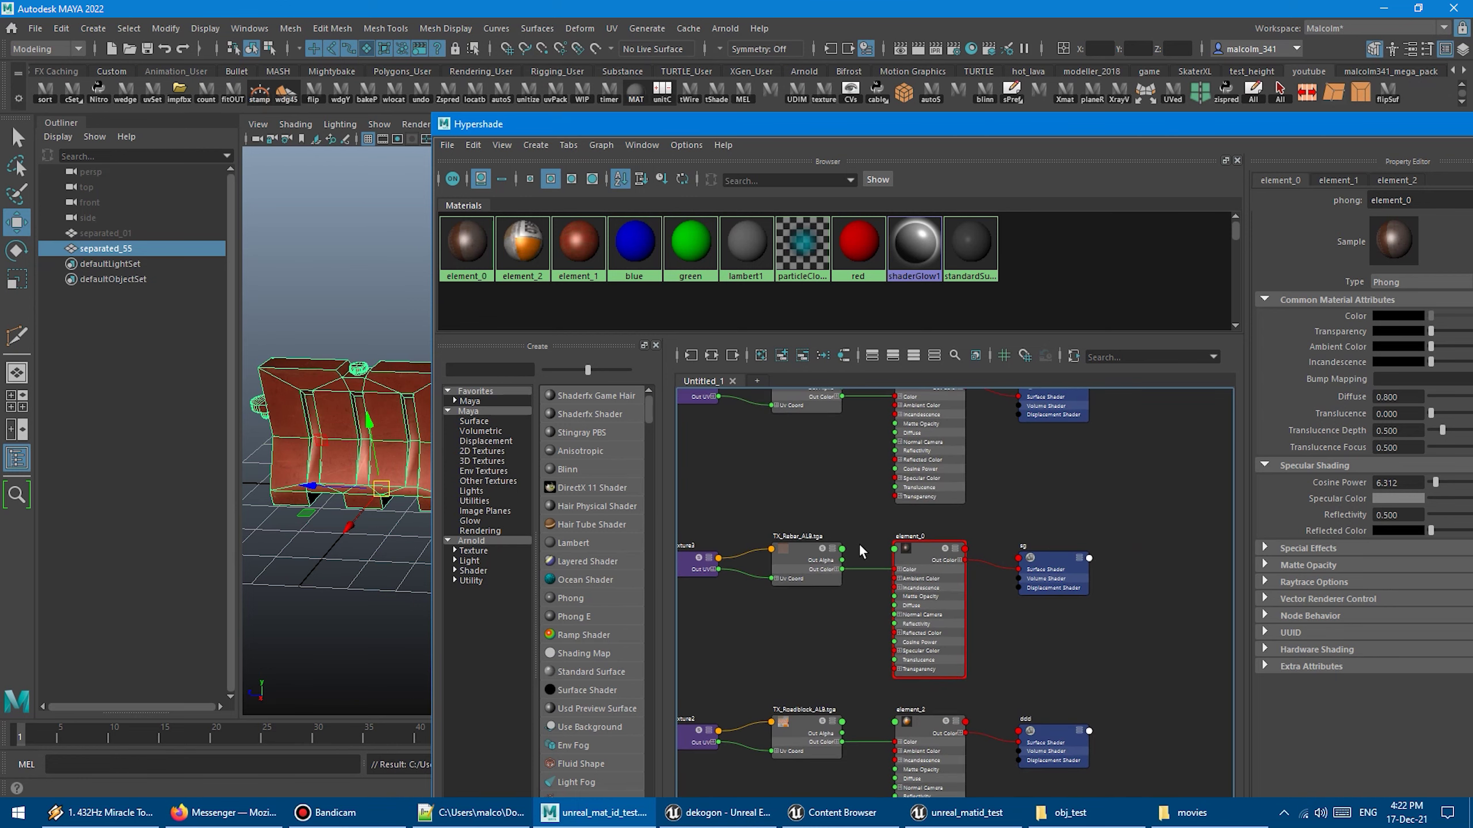
pyautogui.scroll(-1, 844, 568)
pyautogui.scroll(1, 845, 568)
pyautogui.scroll(1, 852, 560)
pyautogui.scroll(1, 888, 525)
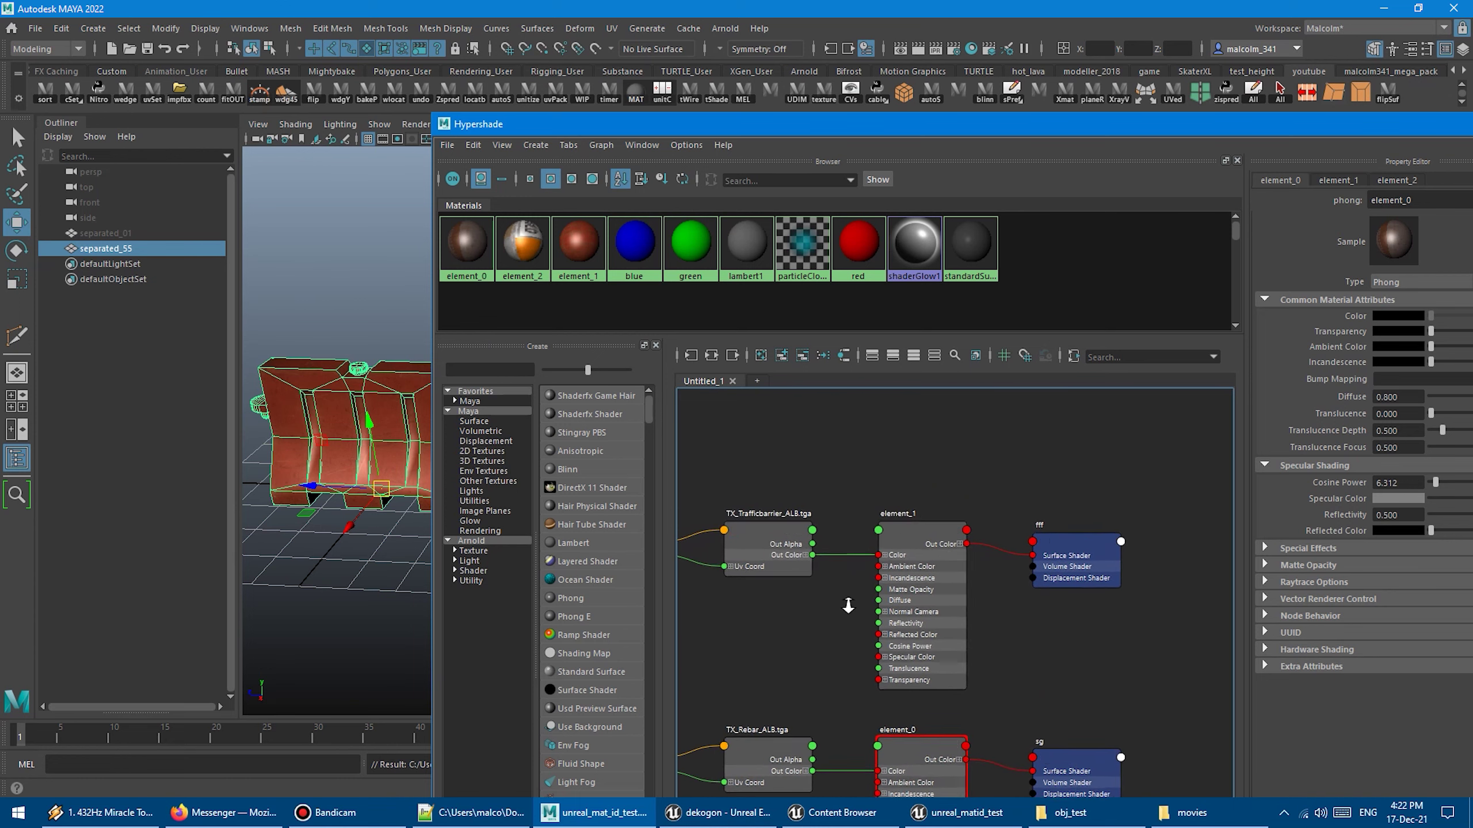
pyautogui.scroll(1, 913, 520)
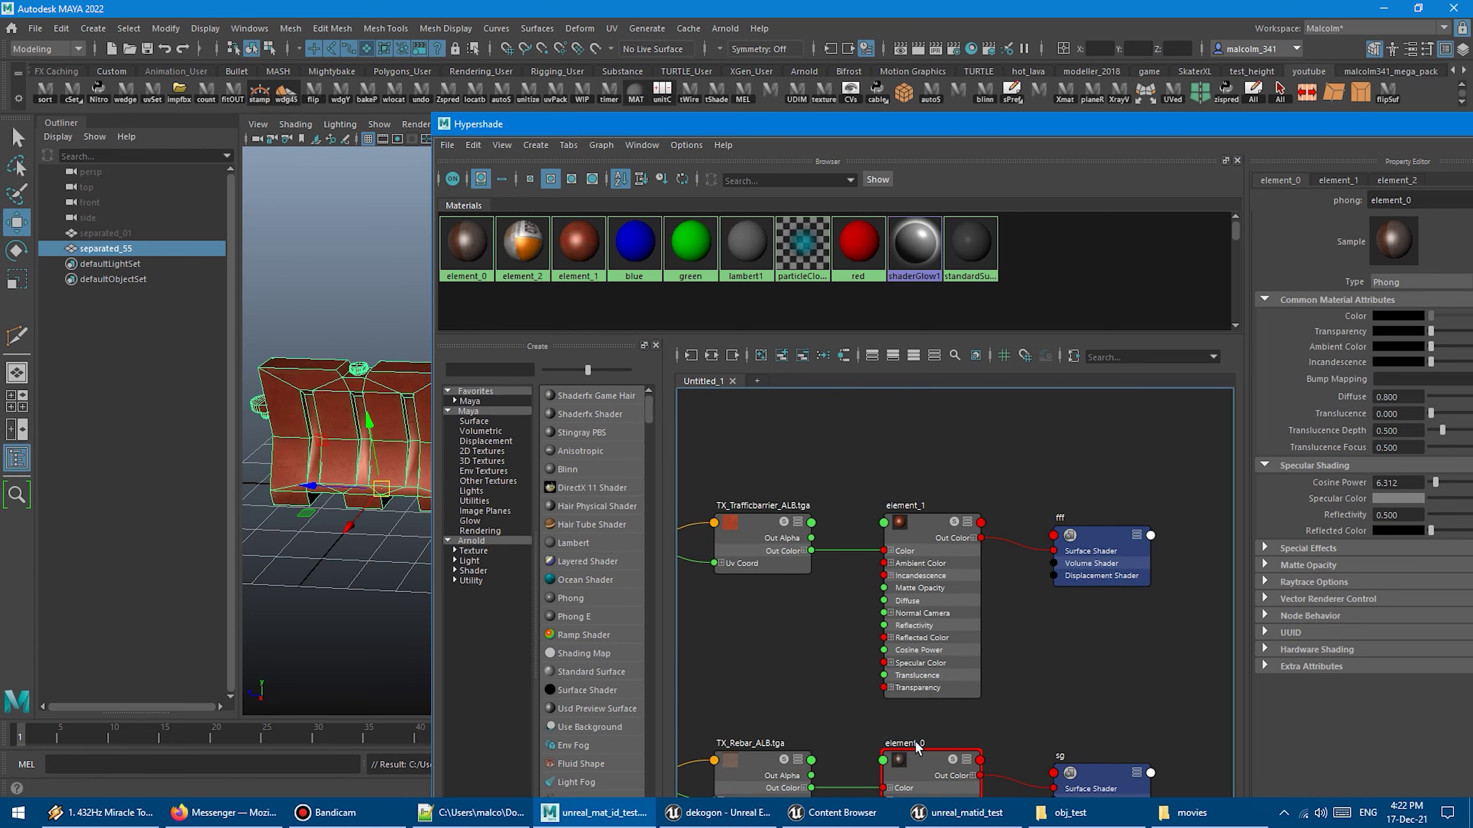
pyautogui.scroll(1, 848, 614)
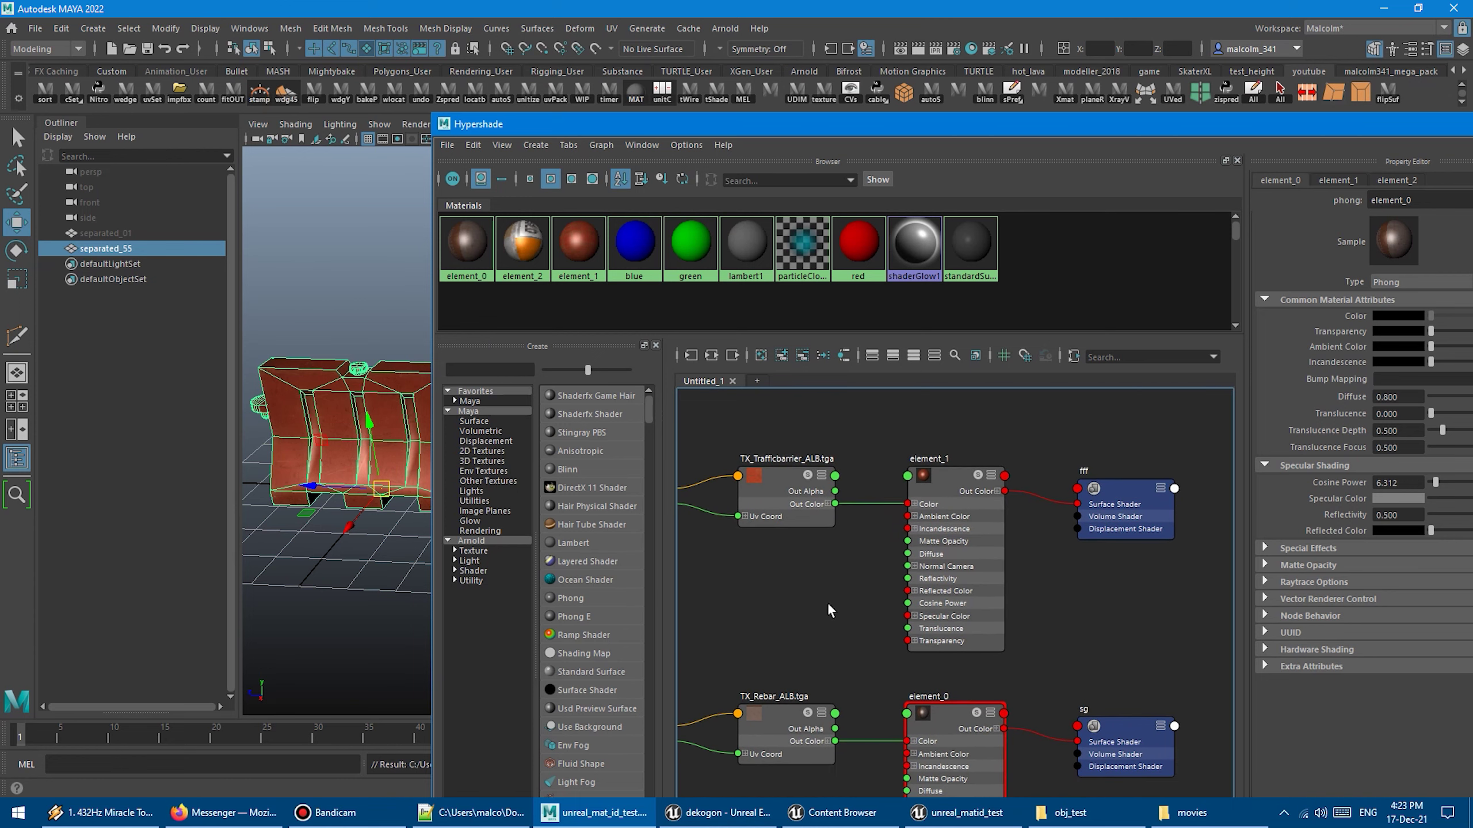
pyautogui.moveTo(851, 641)
pyautogui.keyDown('alt'); pyautogui.mouseDown(button='middle')
pyautogui.moveTo(833, 569)
pyautogui.moveTo(922, 522)
pyautogui.mouseUp(button='middle'); pyautogui.keyUp('alt')
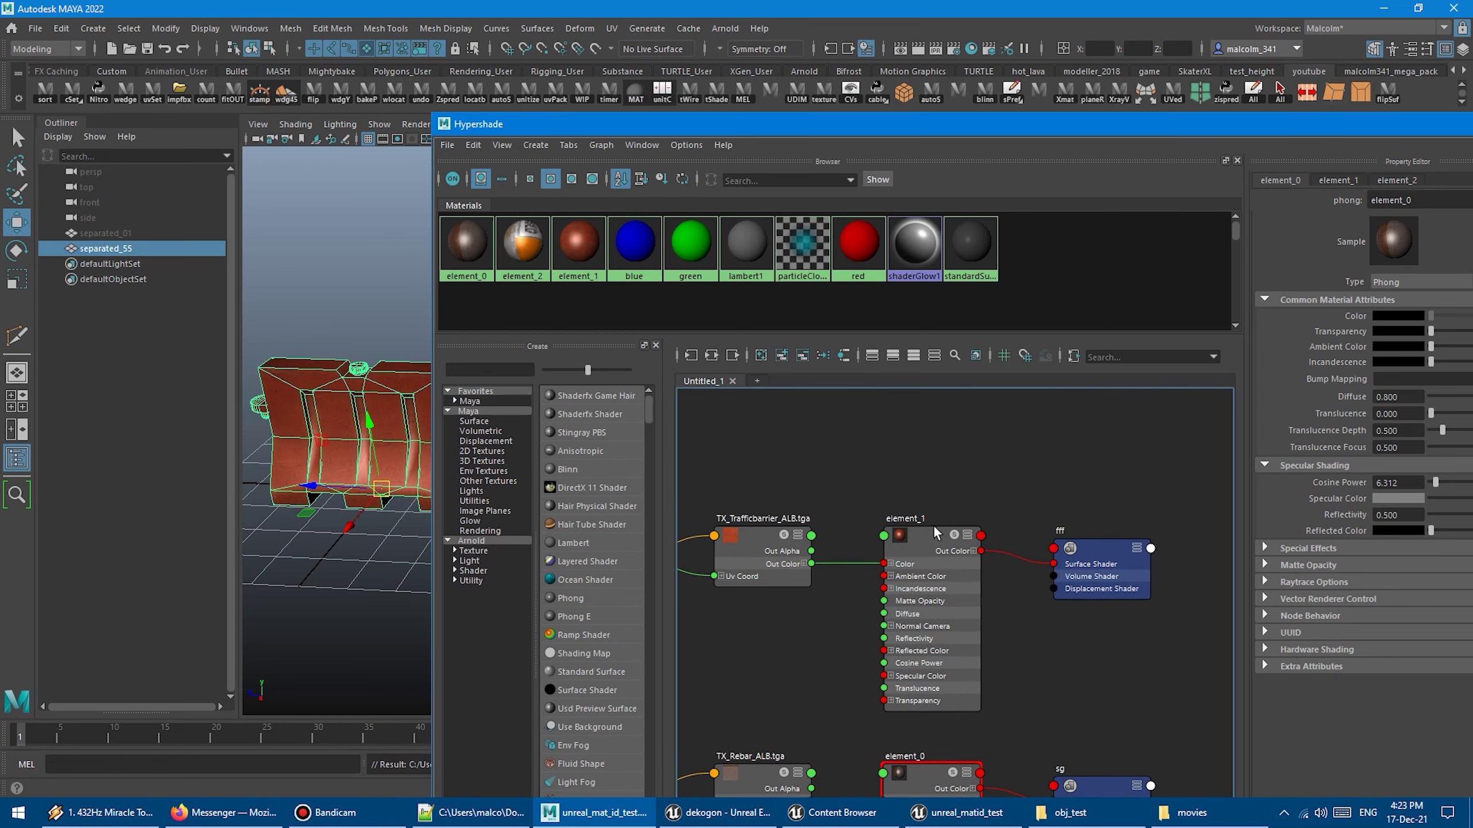
pyautogui.doubleClick(923, 520)
pyautogui.write('ass')
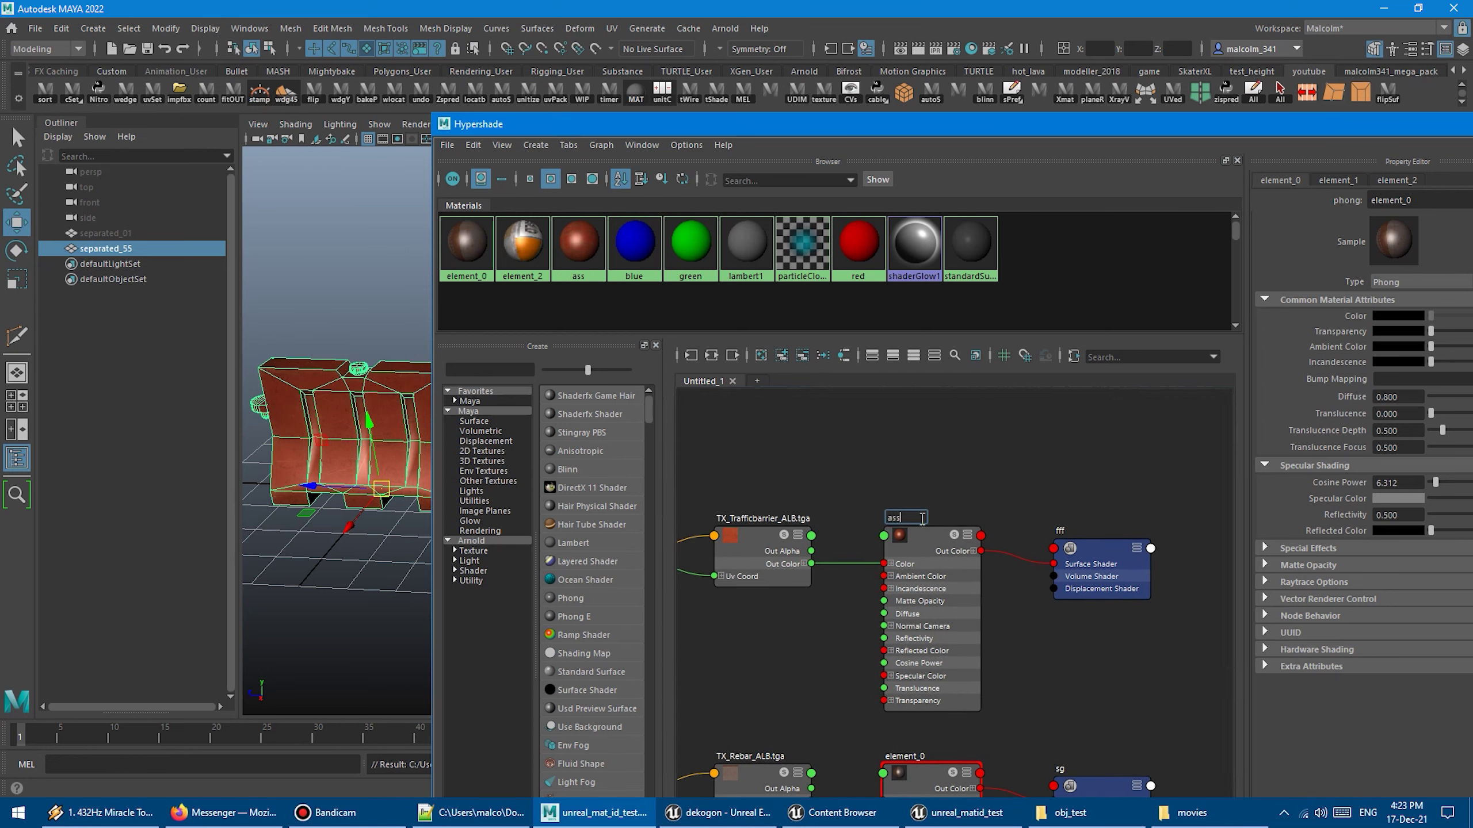
pyautogui.press('Return')
# Rename element_0 to adfas and element_2 to fff1.
pyautogui.keyDown('alt'); pyautogui.moveTo(917, 753); pyautogui.dragTo(896, 598, button='middle'); pyautogui.keyUp('alt')
pyautogui.doubleClick(895, 599)
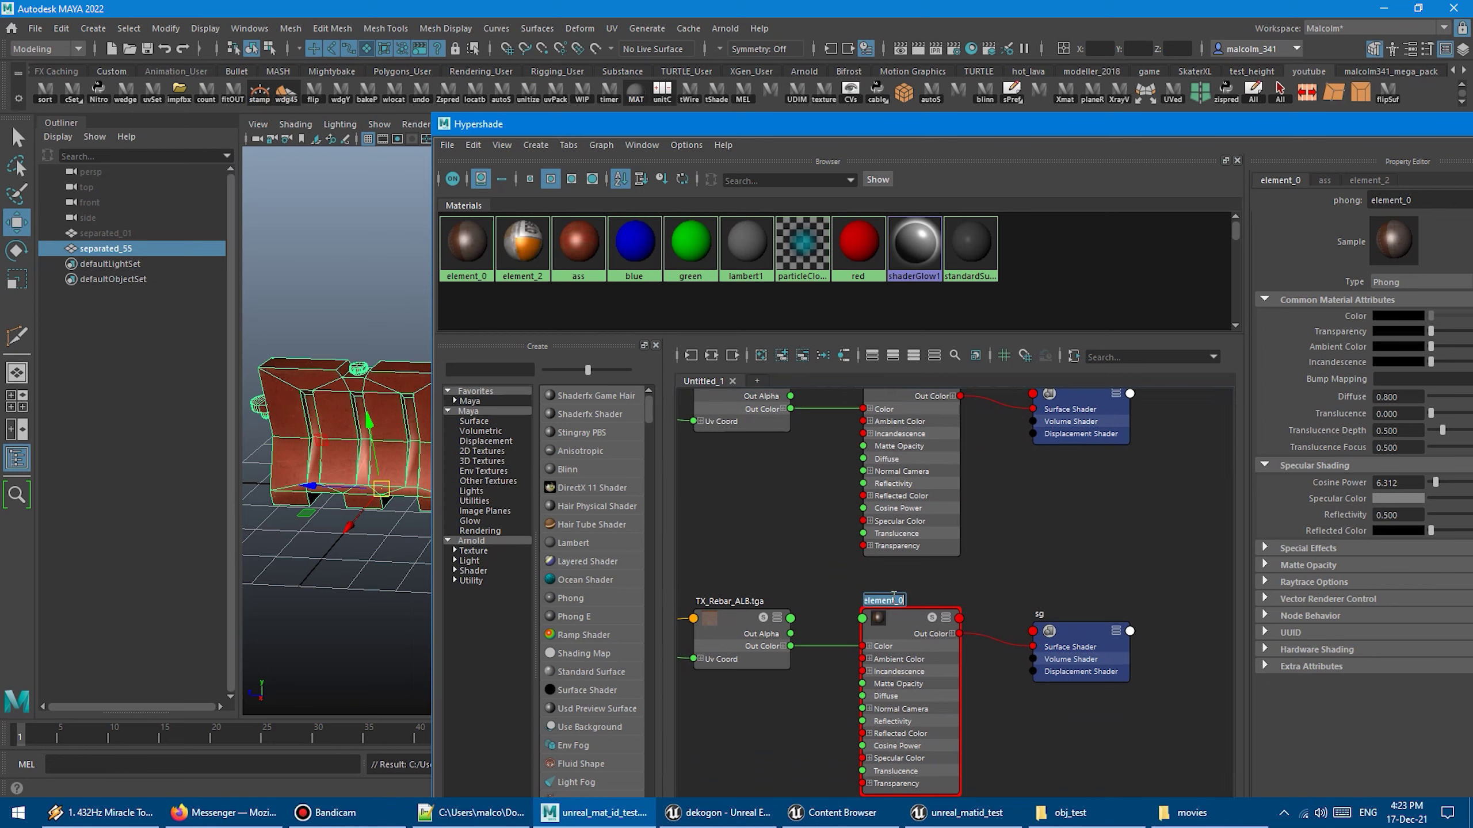
pyautogui.write('adfas')
pyautogui.press('Return')
pyautogui.keyDown('alt'); pyautogui.moveTo(894, 795); pyautogui.dragTo(871, 659, button='middle'); pyautogui.keyUp('alt')
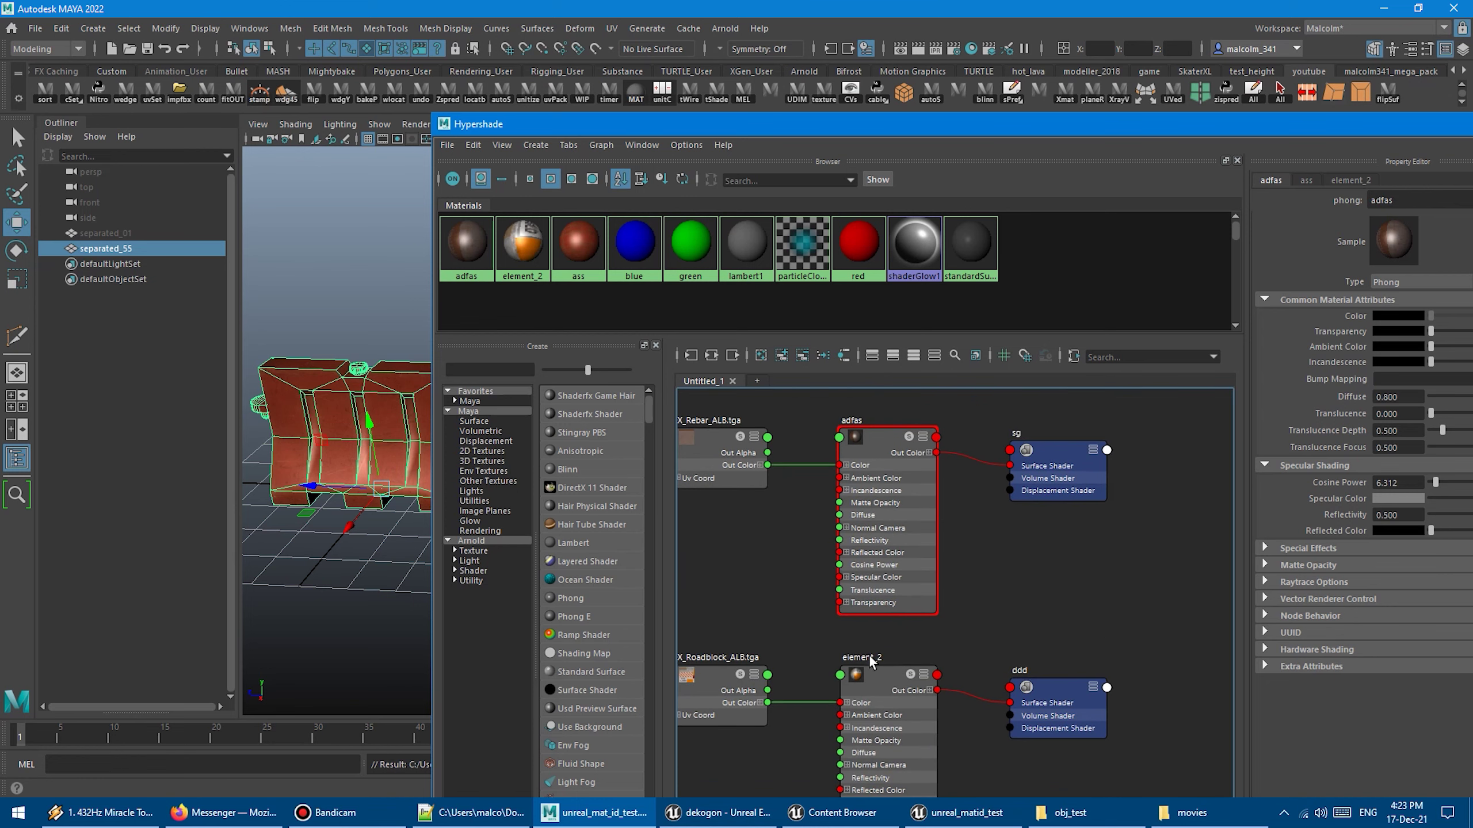
pyautogui.click(871, 660)
pyautogui.press('f')
pyautogui.doubleClick(912, 445)
pyautogui.write('fff')
pyautogui.press('Return')
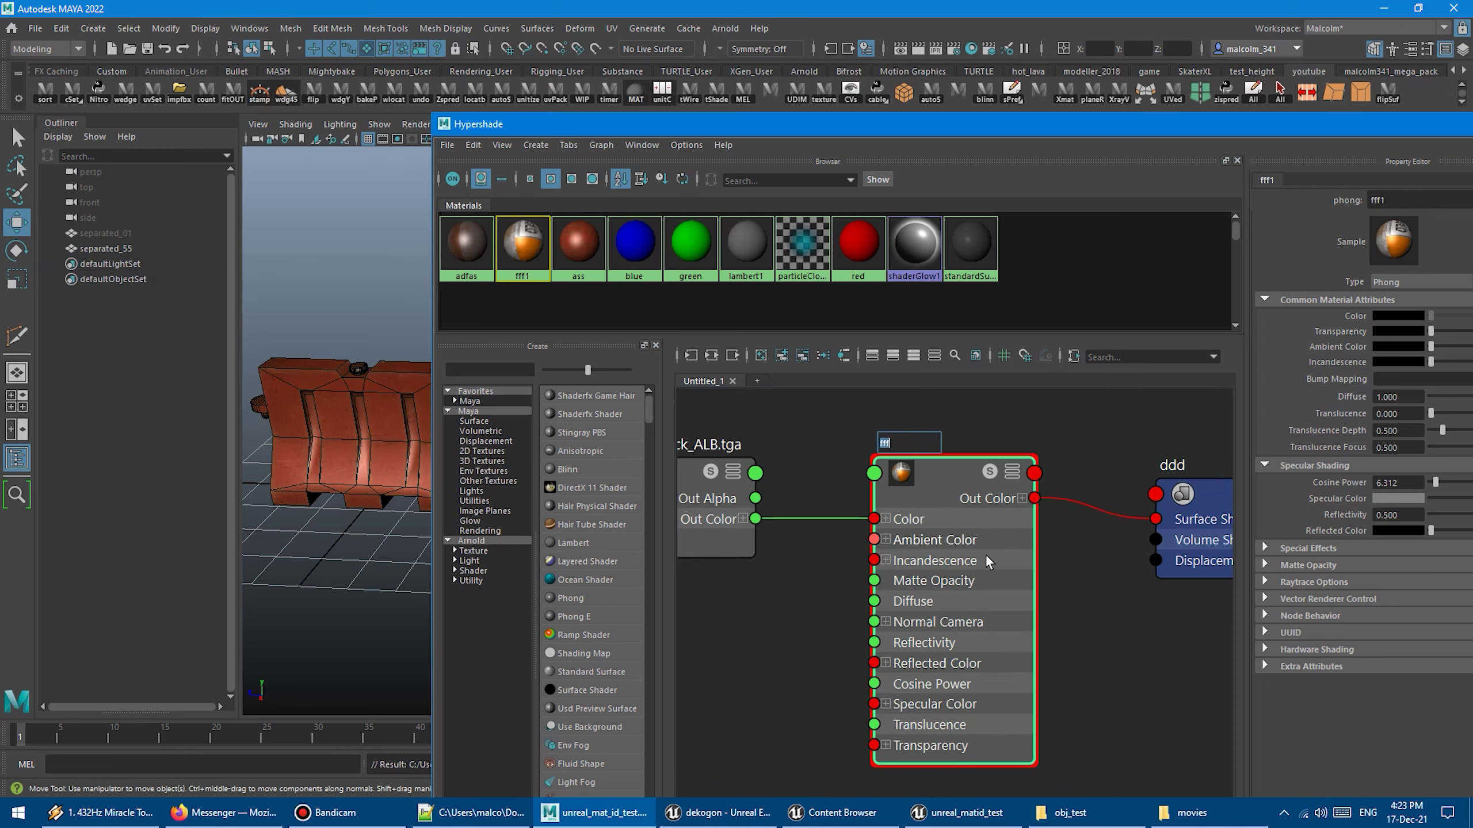
pyautogui.scroll(-3, 892, 616)
pyautogui.scroll(-3, 892, 616)
pyautogui.scroll(2, 853, 592)
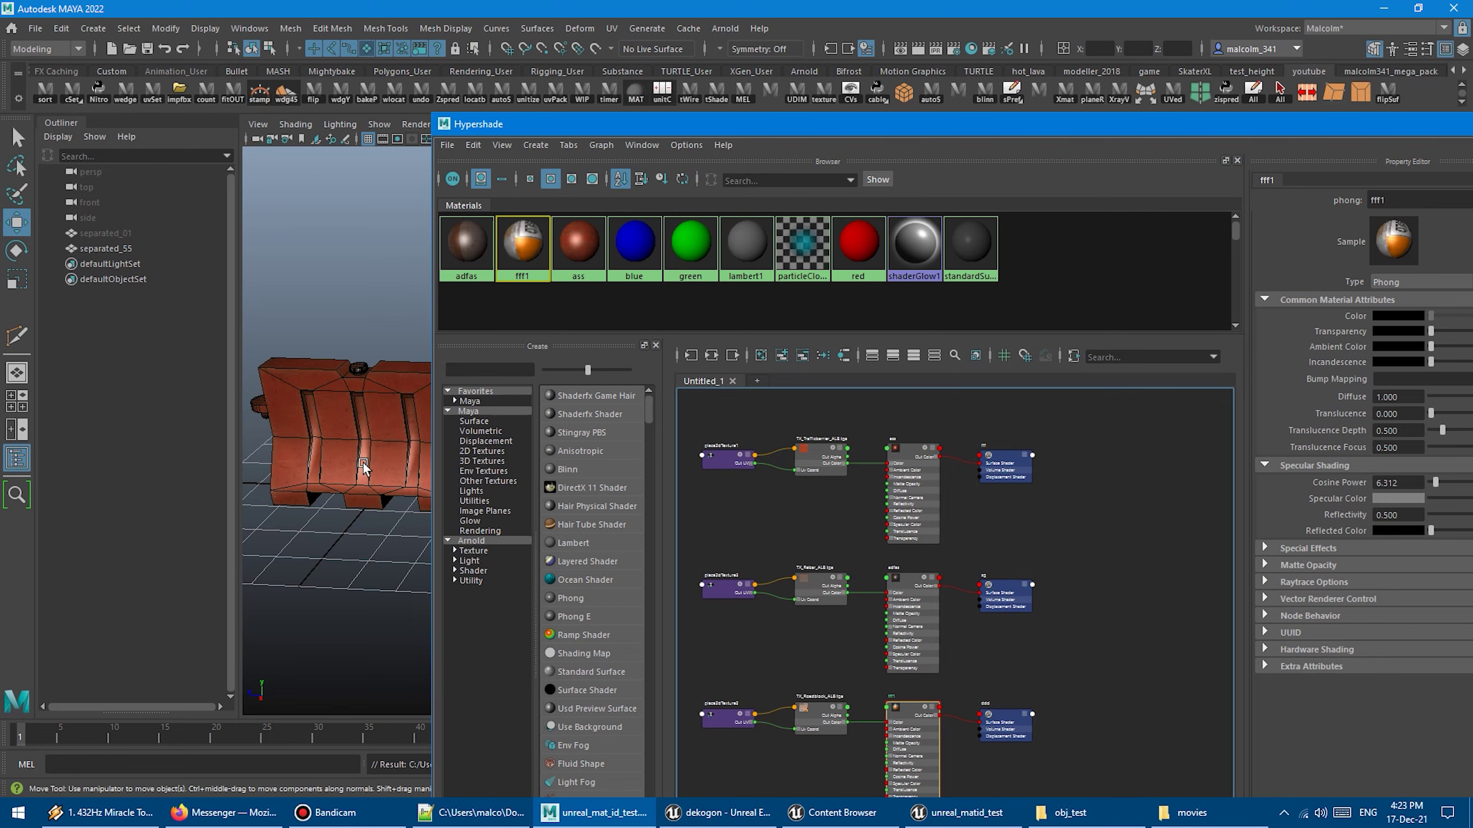
# Export the selected barrier mesh over unreal_matid_test.fbx and return to Unreal.
pyautogui.click(338, 438)
pyautogui.click(36, 28)
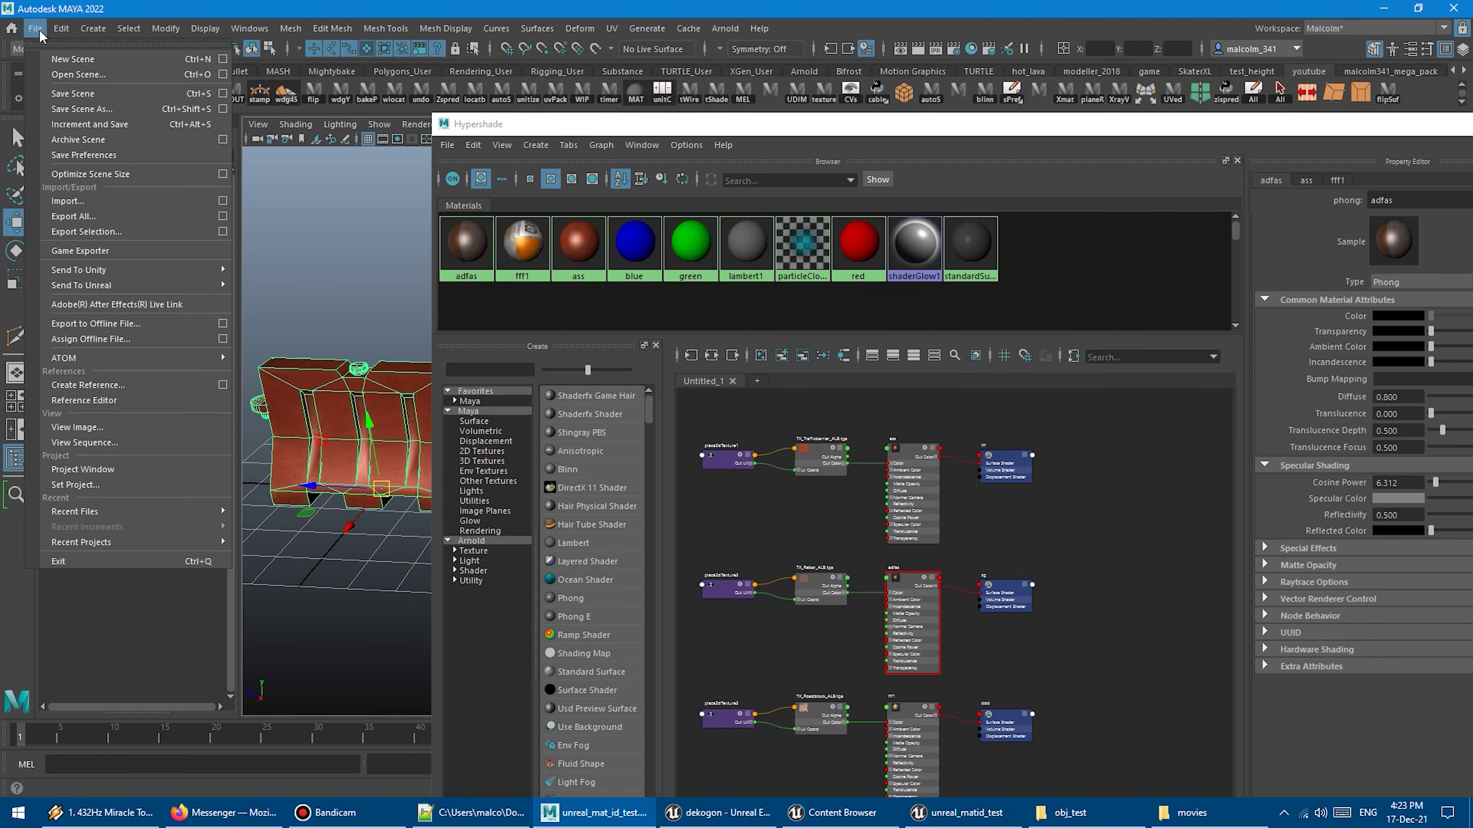
pyautogui.click(93, 219)
pyautogui.doubleClick(401, 269)
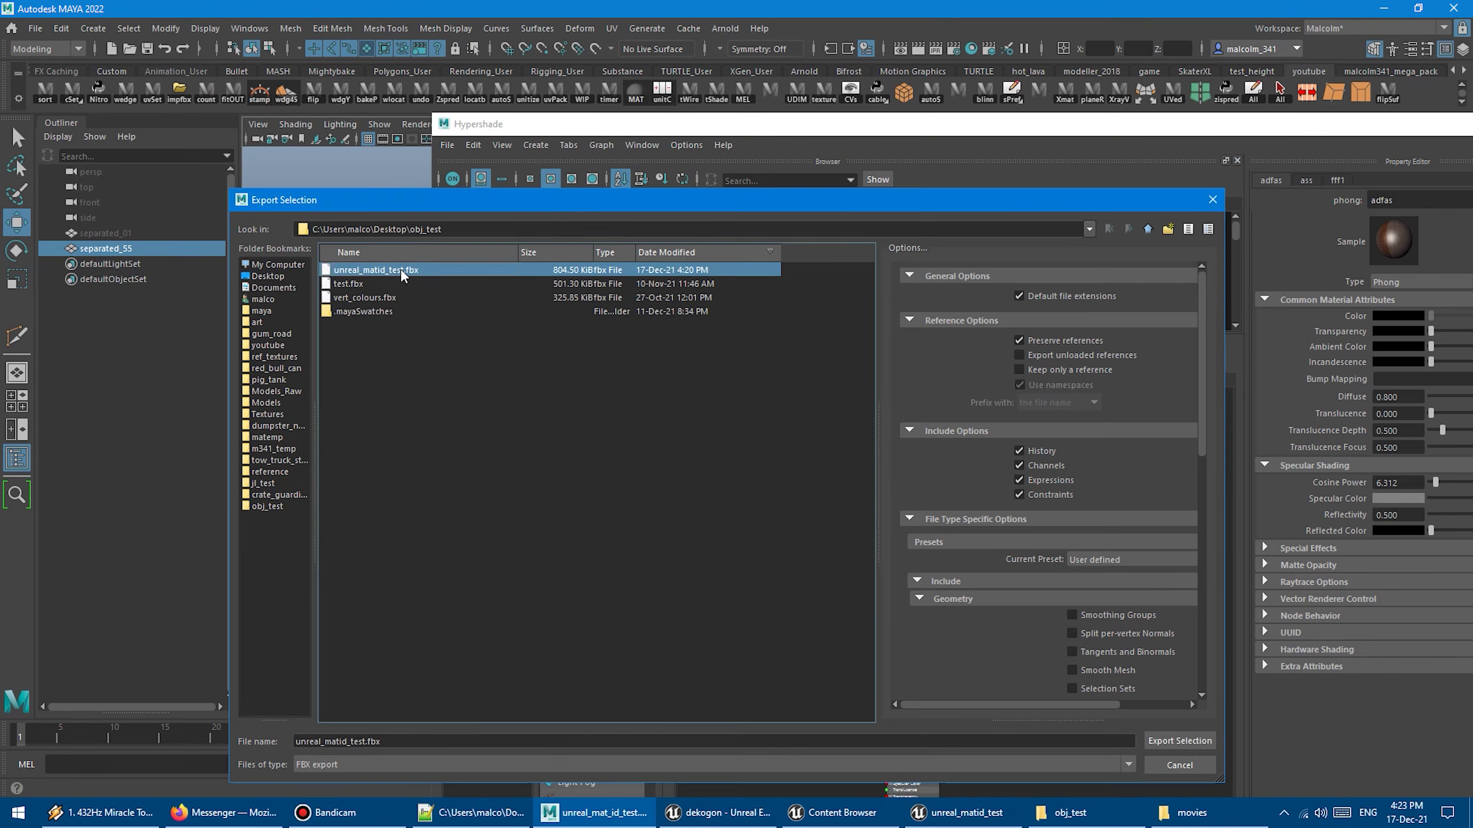
pyautogui.click(678, 504)
pyautogui.click(701, 812)
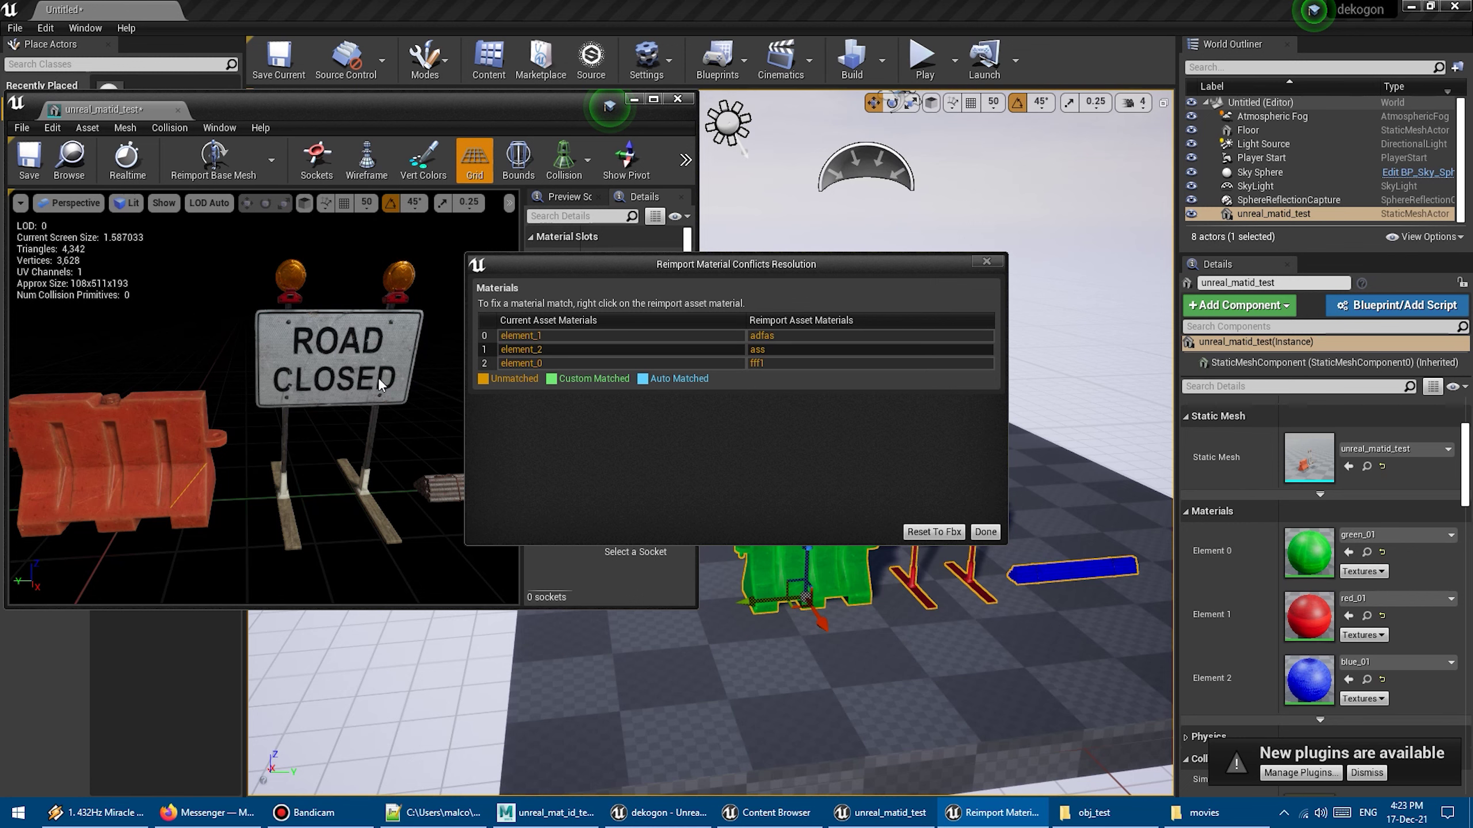
# Accept the material conflict resolution to finish reimporting the barrier mesh.
pyautogui.click(675, 331)
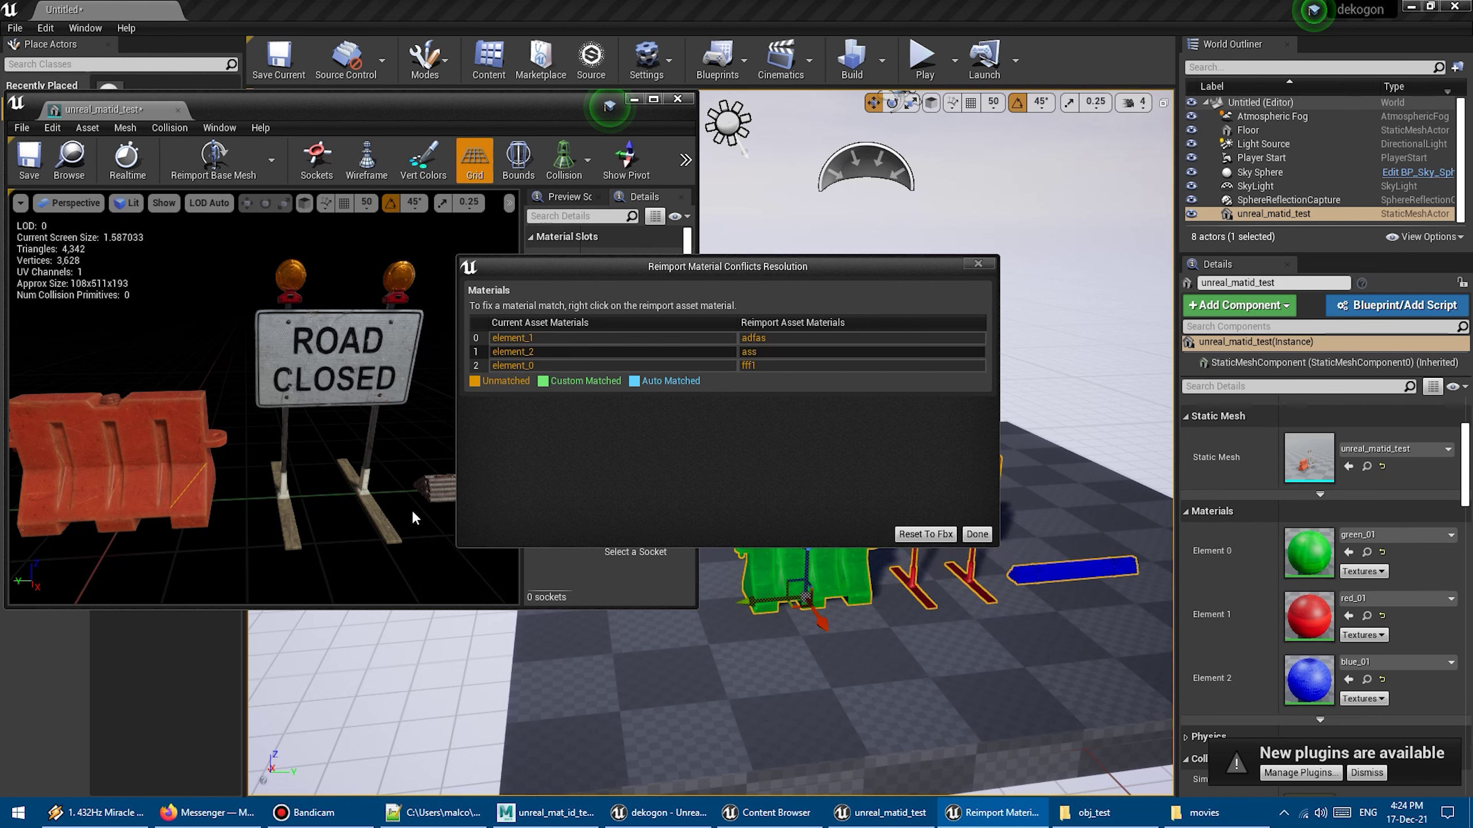
pyautogui.click(913, 537)
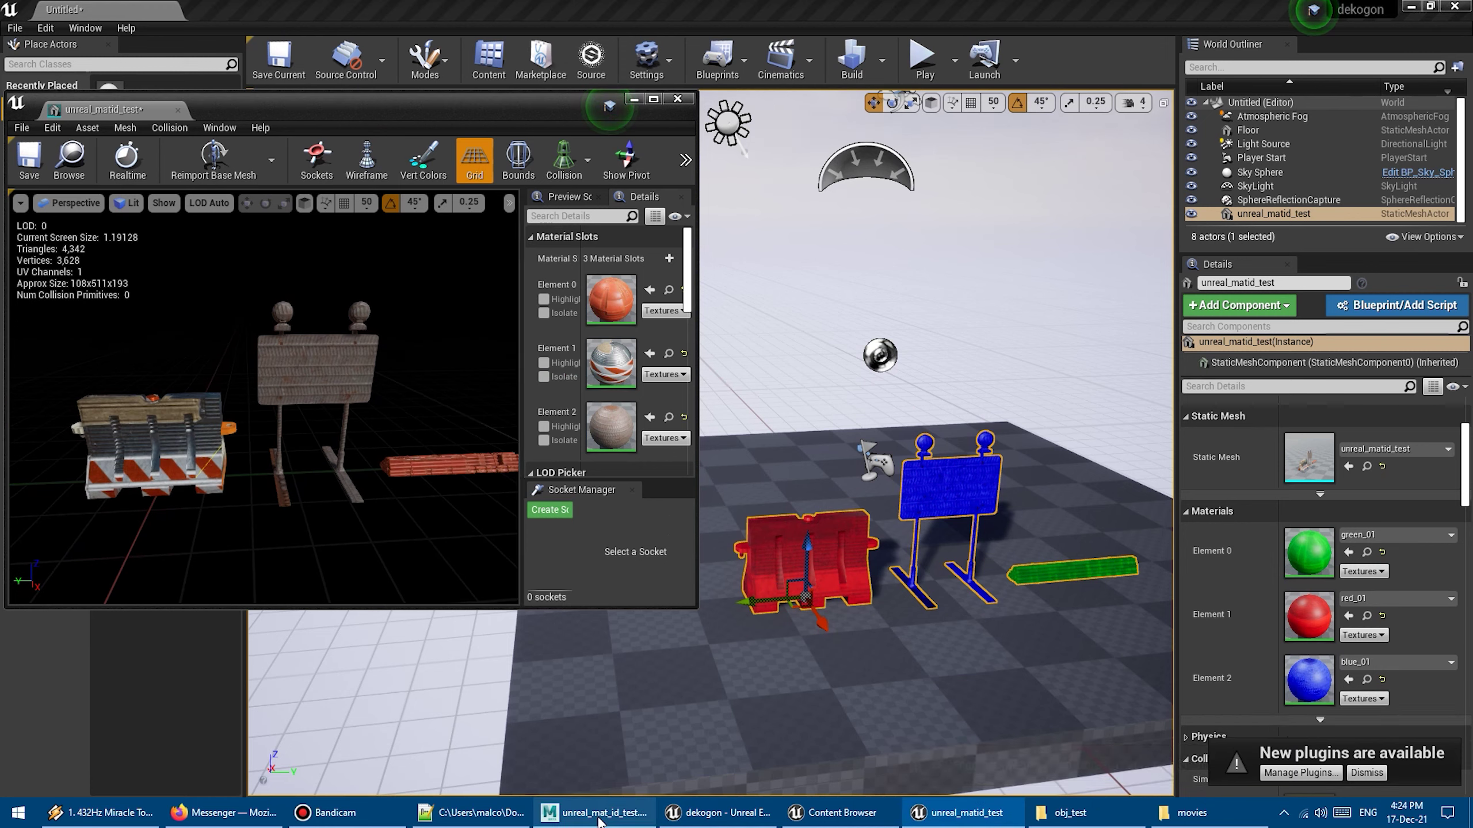
pyautogui.hotkey('alt', 'Tab')
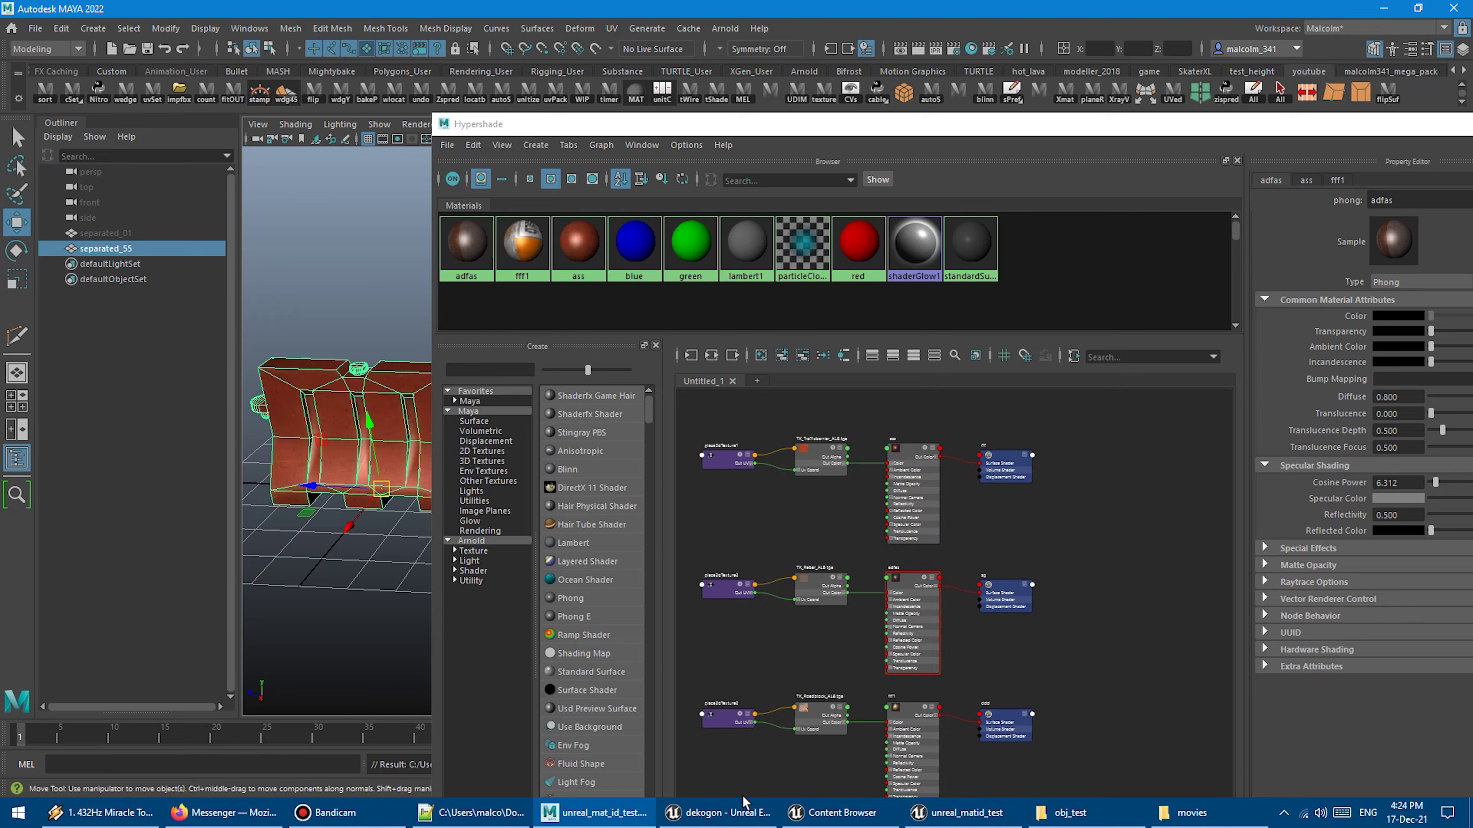
pyautogui.click(744, 805)
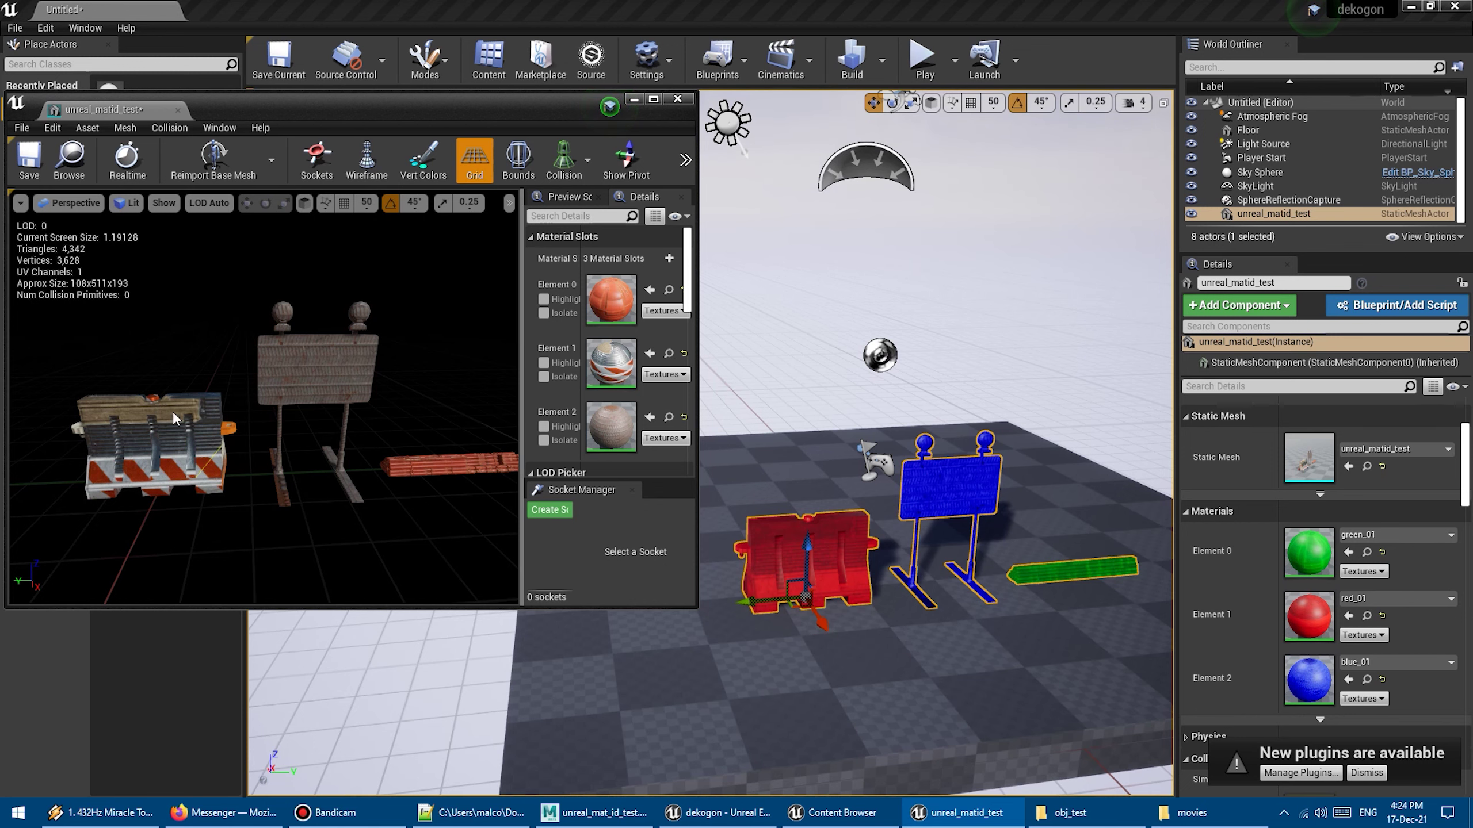
pyautogui.scroll(2, 848, 555)
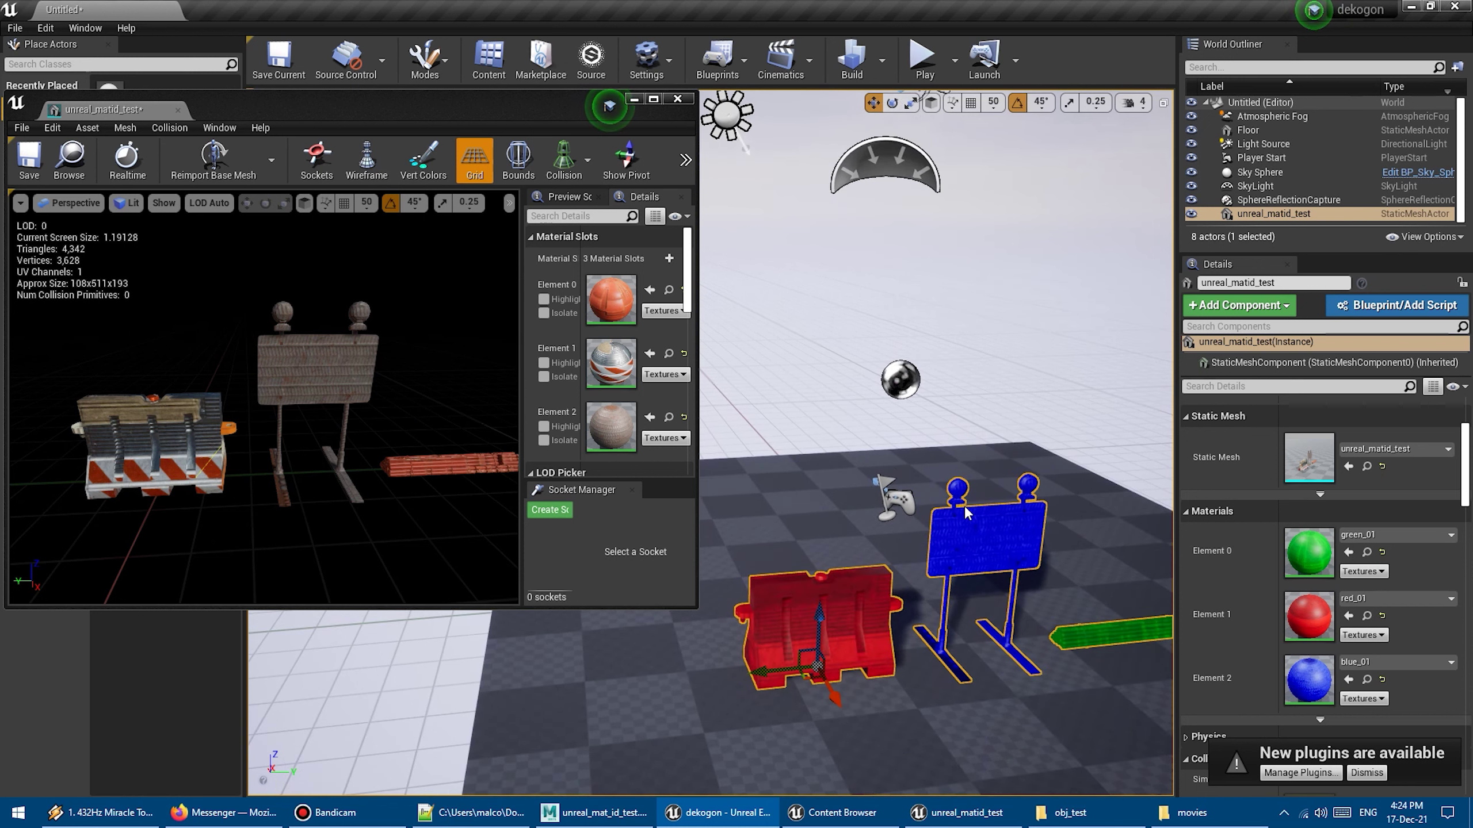
pyautogui.scroll(-1, 967, 512)
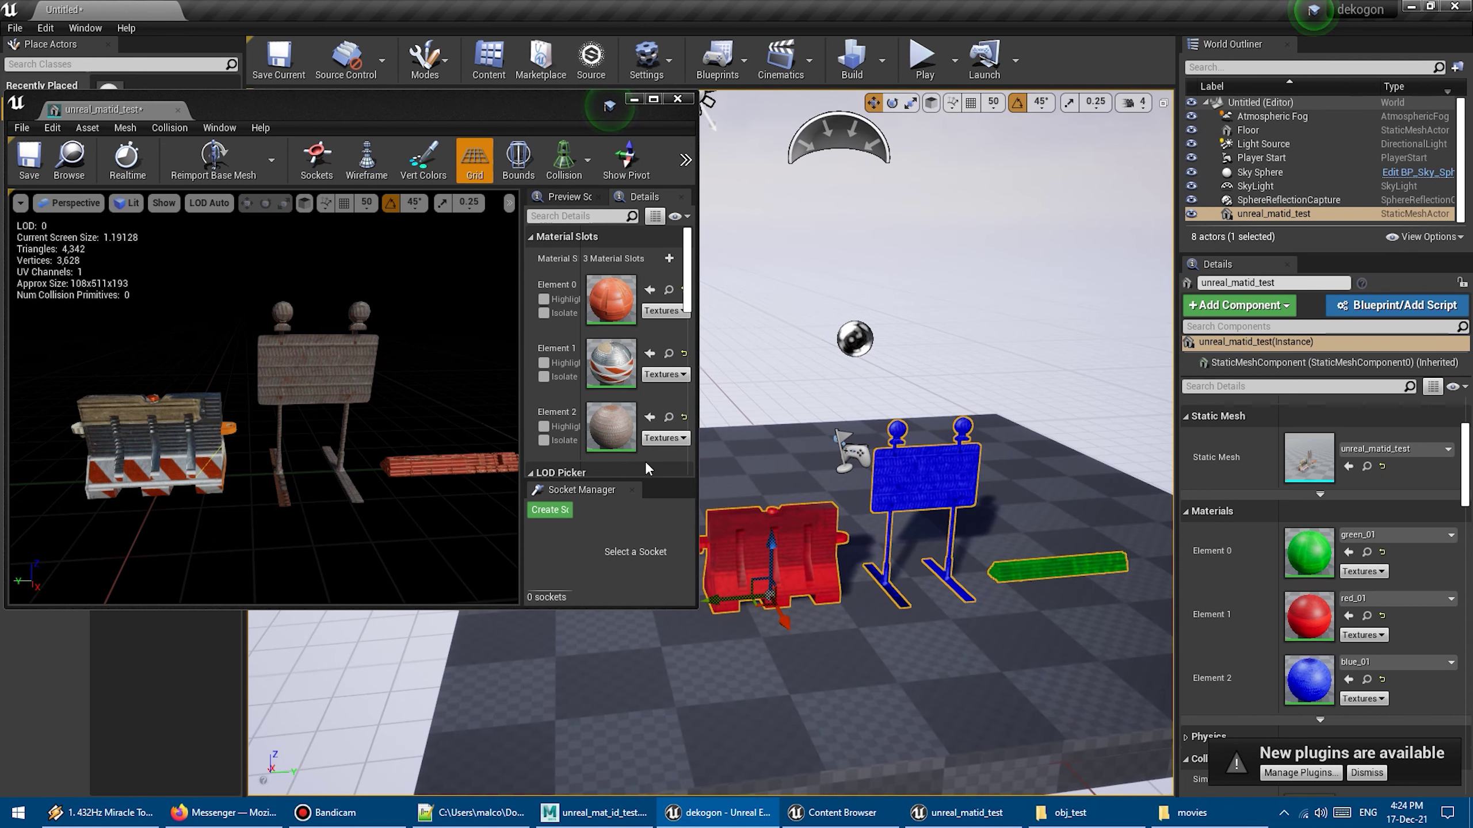
# Copy Element 0's orange material into Element 1 and give Element 0 the grey plank material.
pyautogui.rightClick(616, 308)
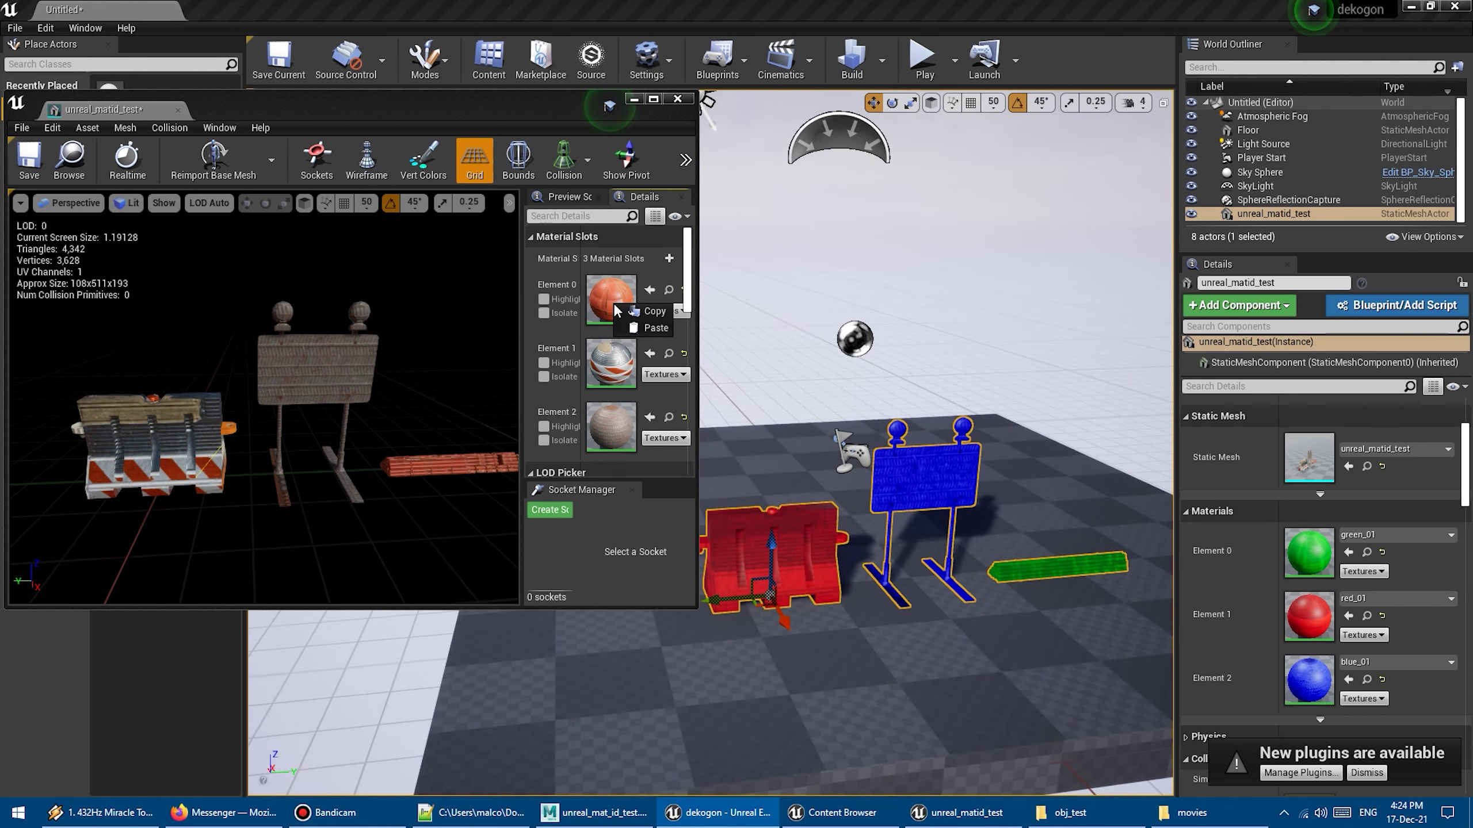
pyautogui.click(651, 311)
pyautogui.rightClick(619, 364)
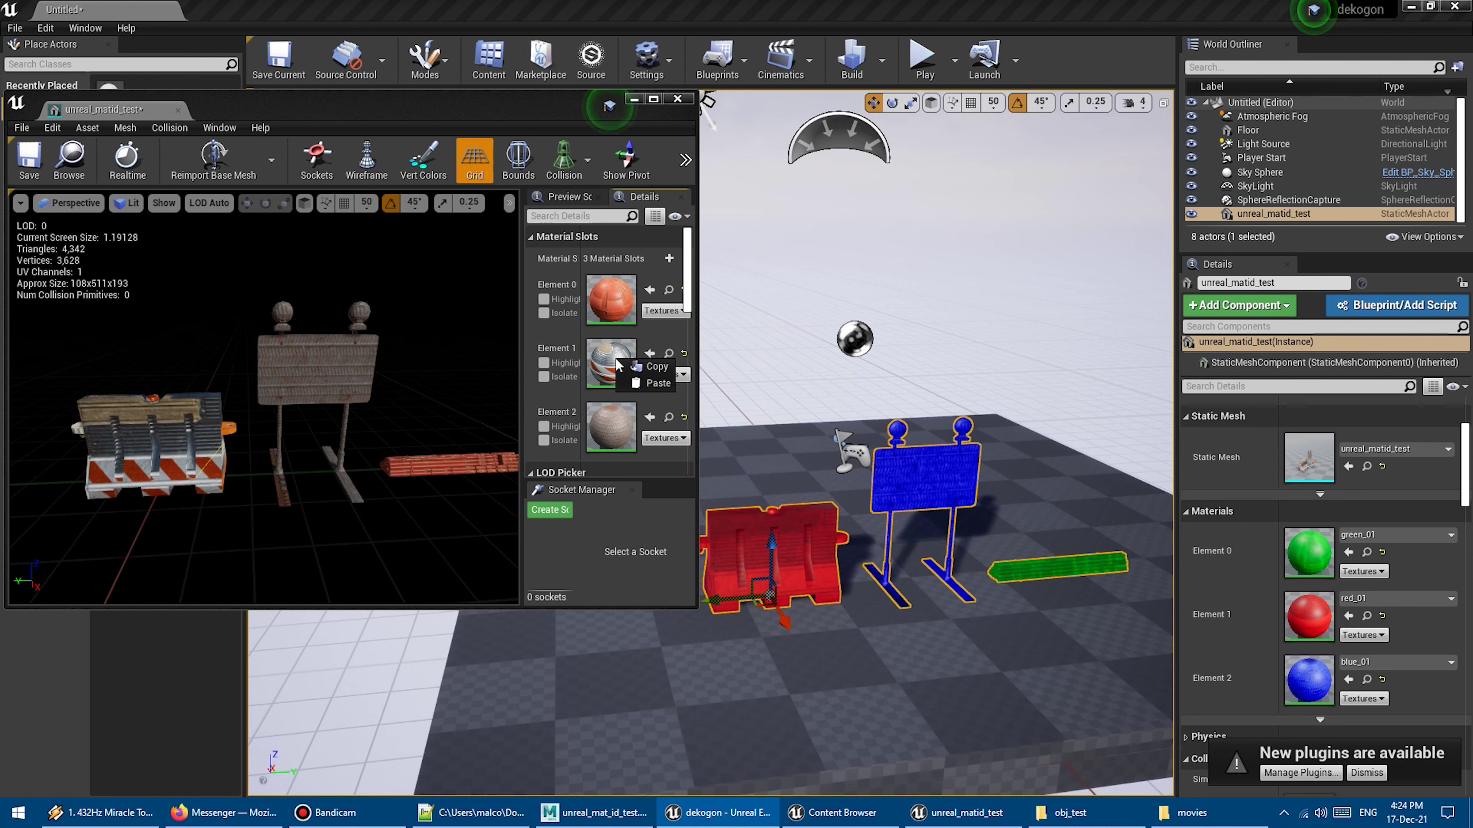
pyautogui.click(658, 383)
pyautogui.rightClick(618, 428)
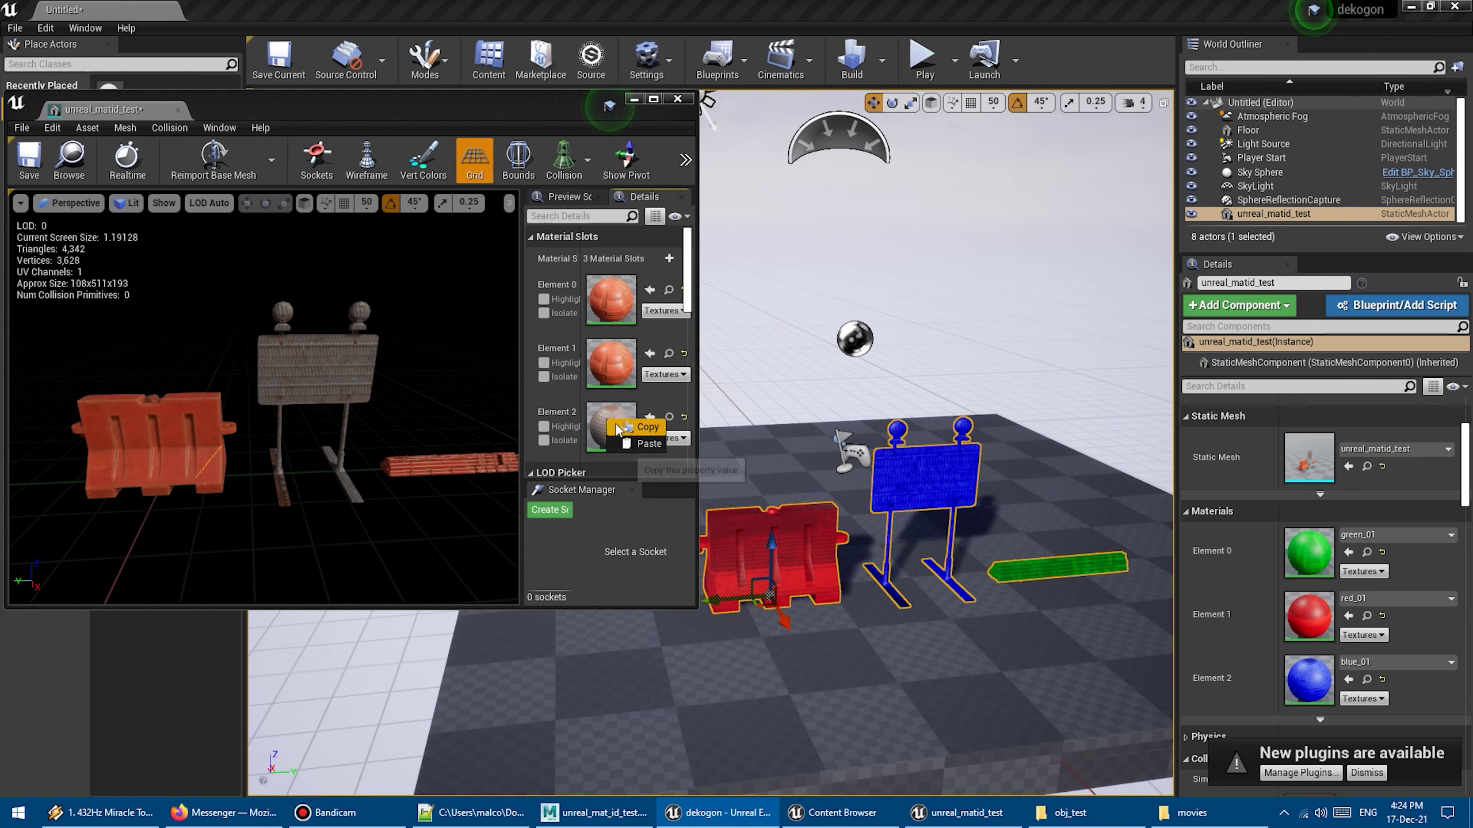
pyautogui.click(619, 429)
pyautogui.rightClick(607, 302)
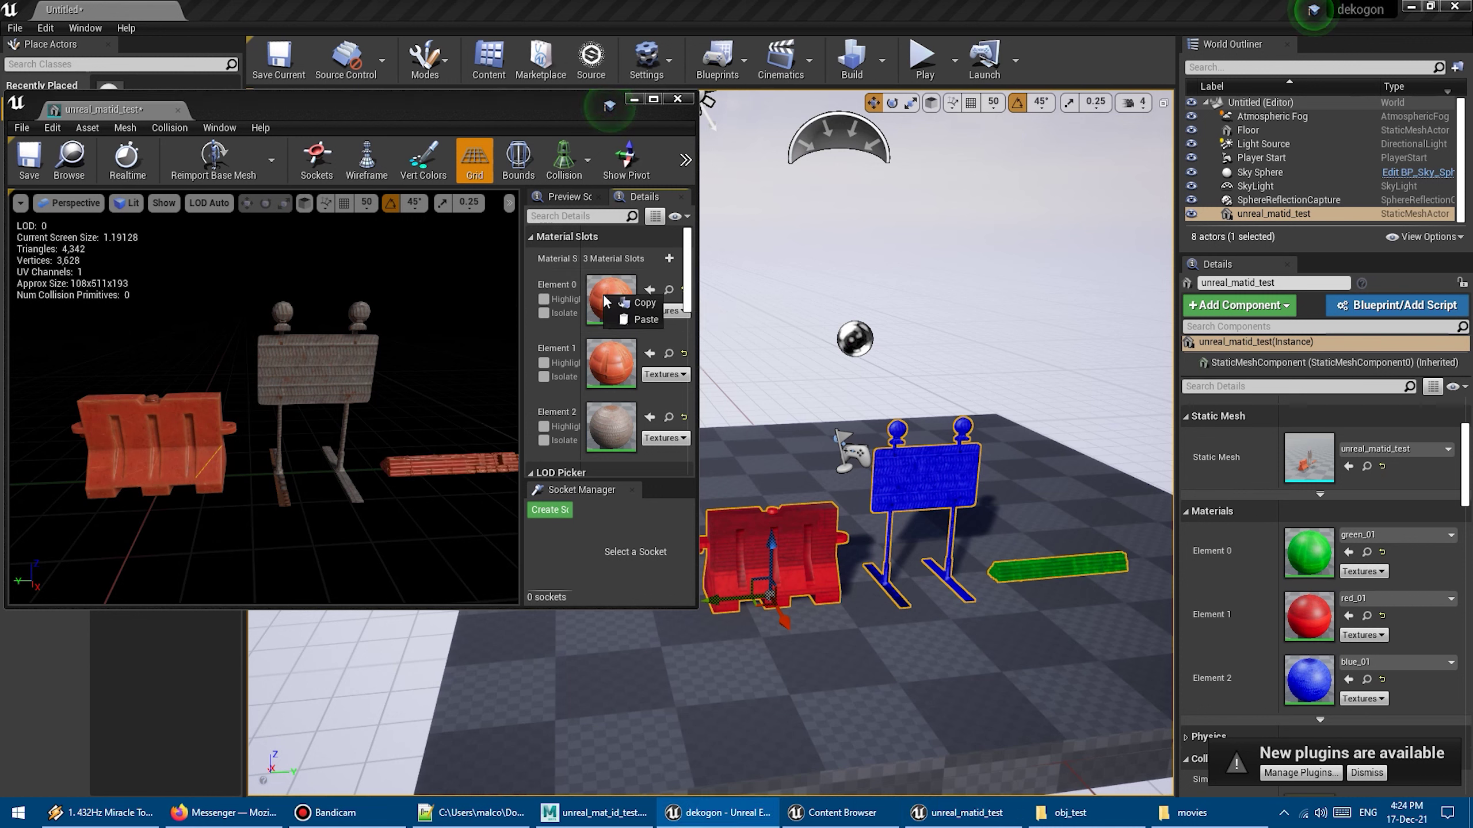
pyautogui.click(645, 320)
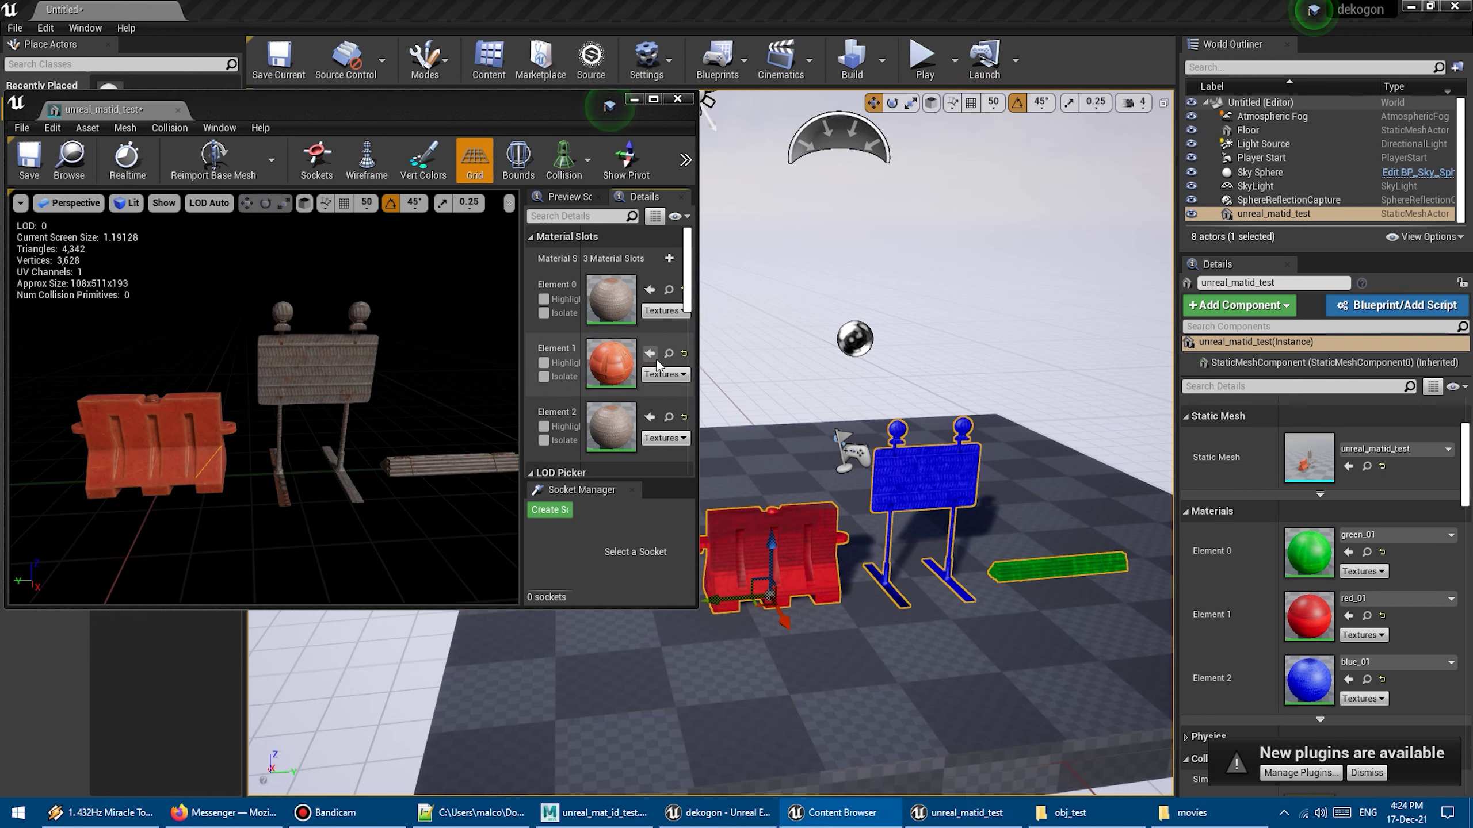
# Assign the ROAD CLOSED sign material to Element 2 and orange plastic to Element 1.
pyautogui.click(650, 354)
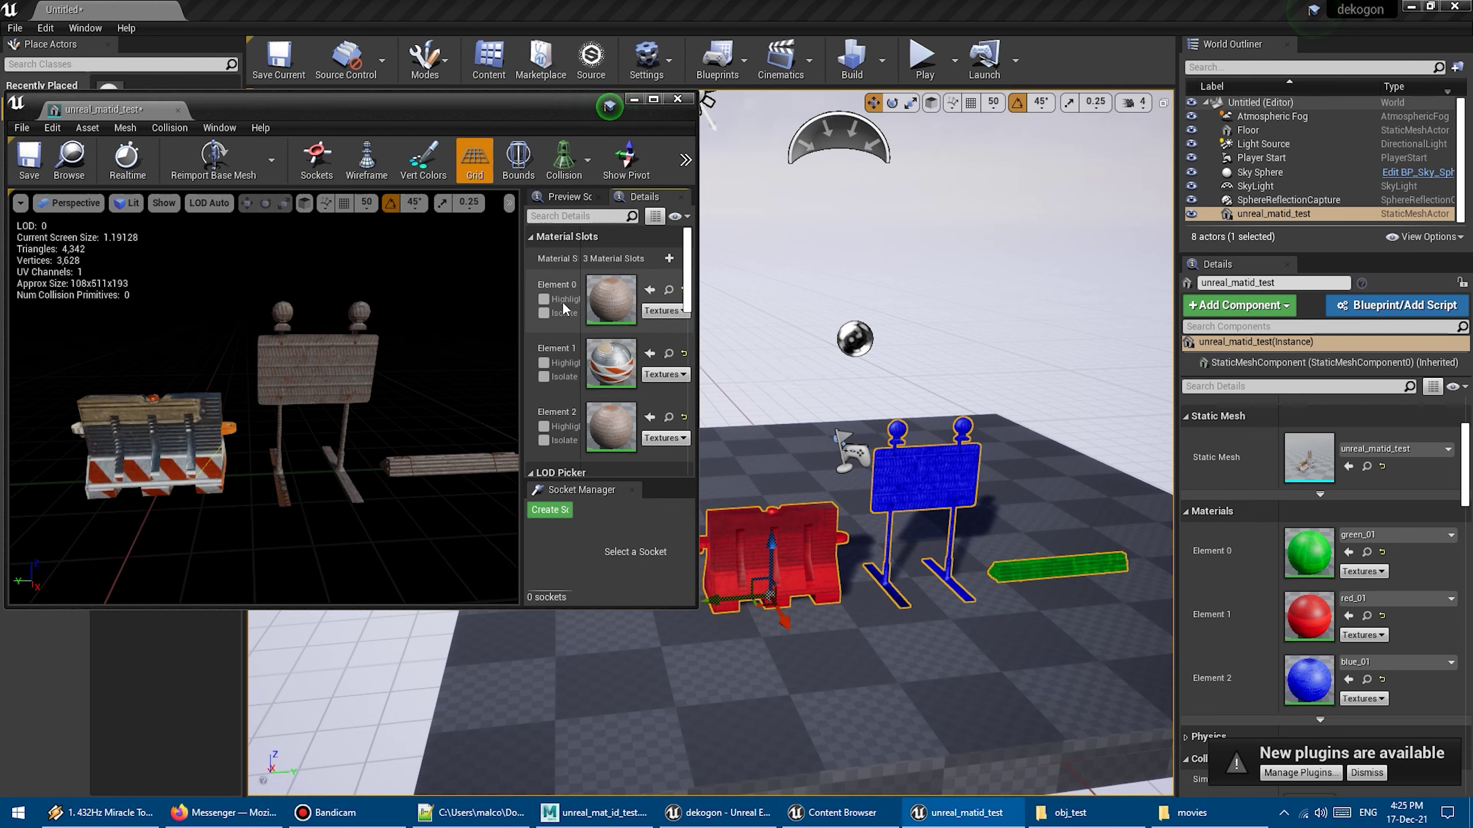
pyautogui.click(652, 418)
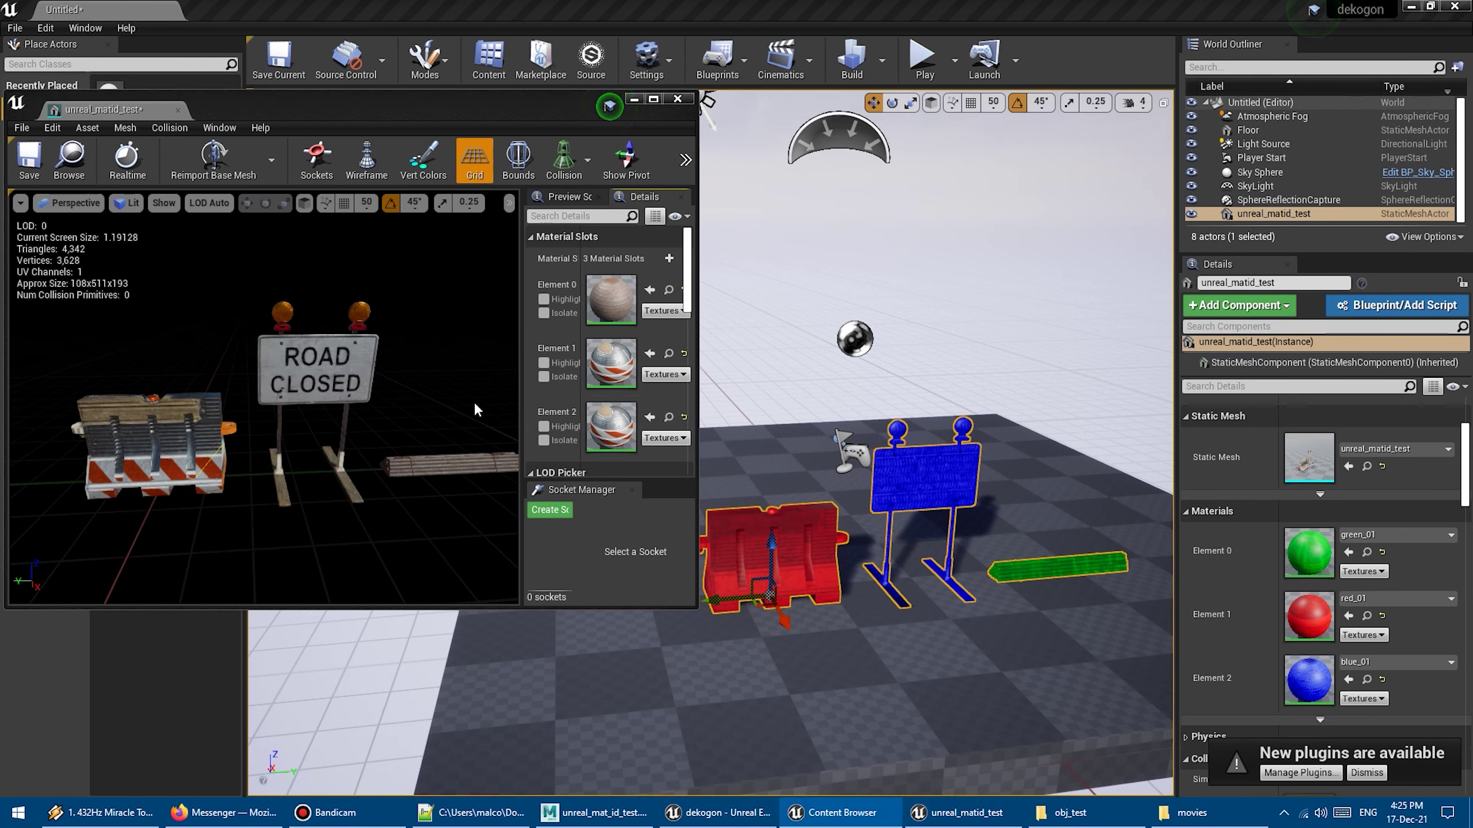
pyautogui.click(545, 363)
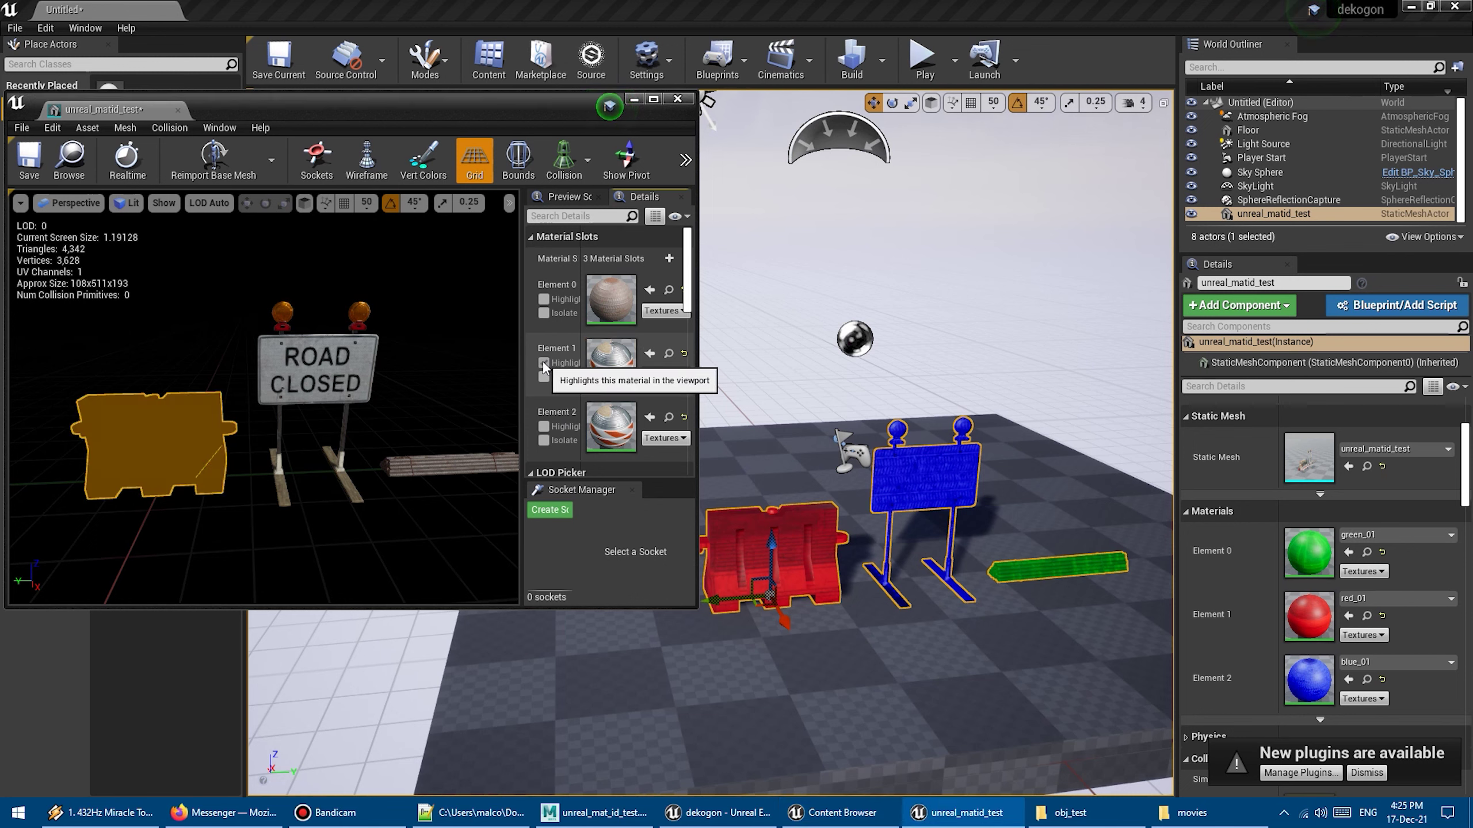
pyautogui.click(649, 355)
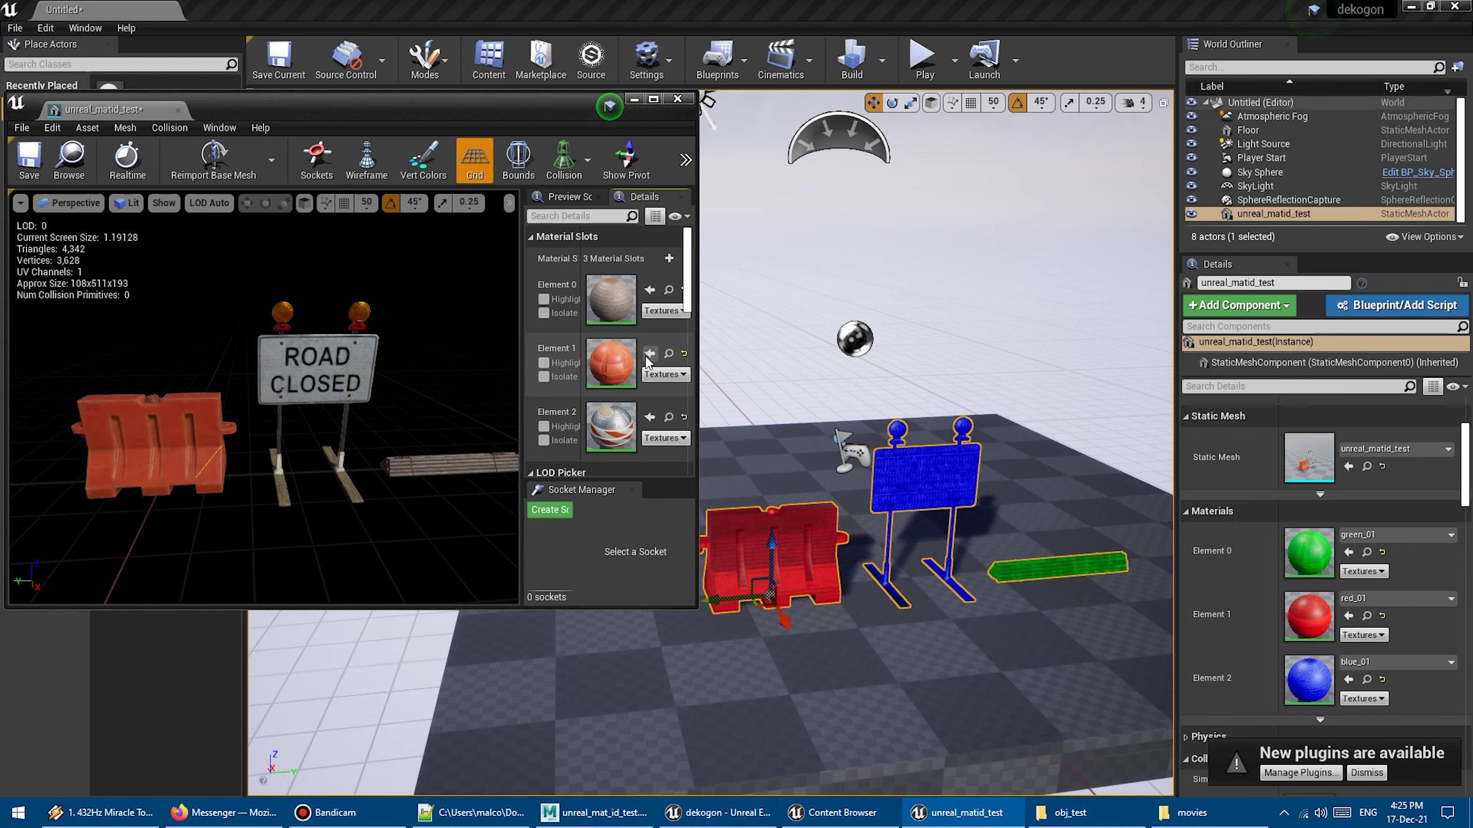
pyautogui.moveTo(346, 428); pyautogui.dragTo(308, 436)
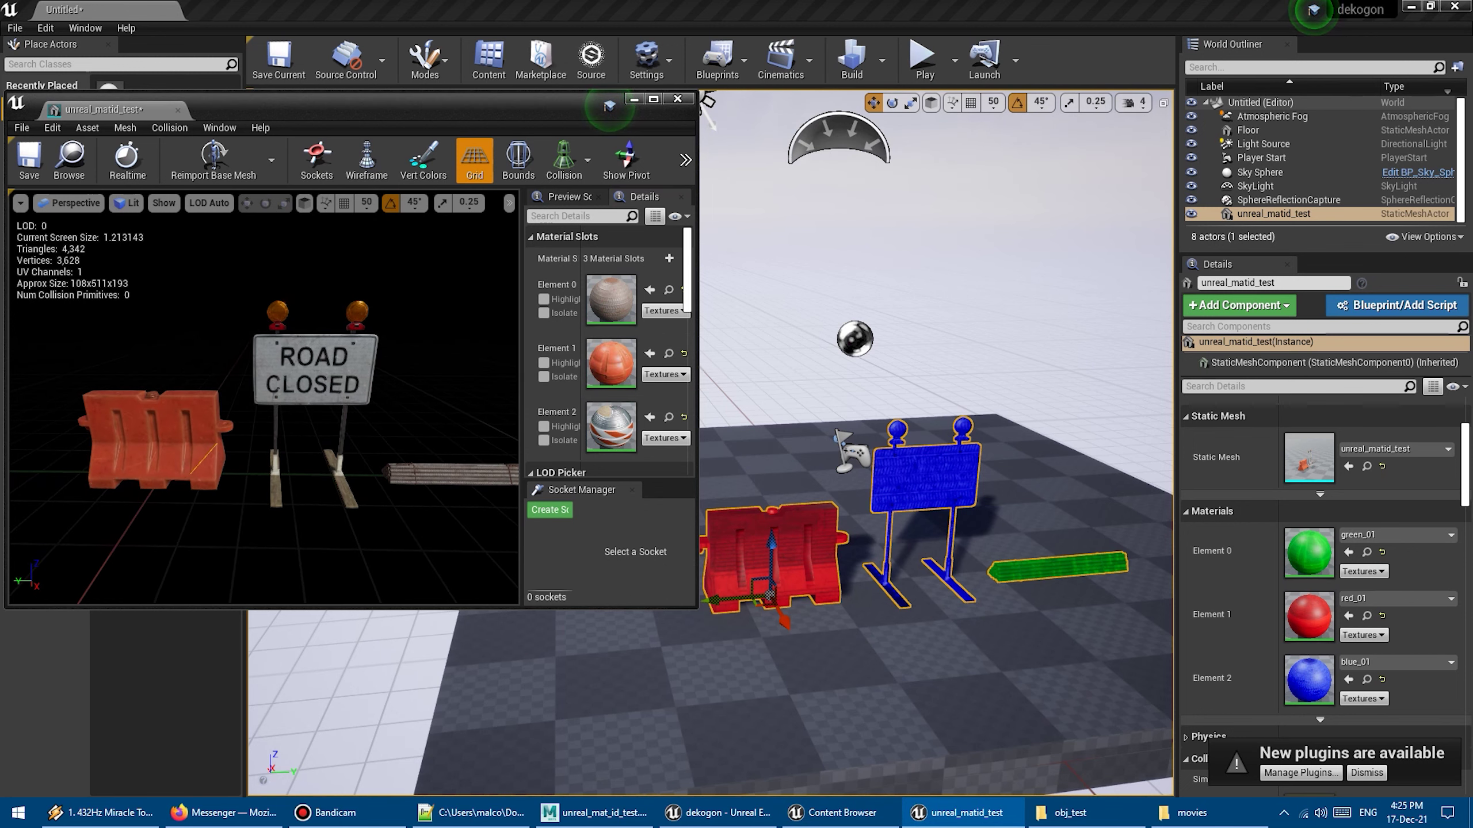
# Save the barrier static mesh asset and inspect the objects in the level view.
pyautogui.moveTo(875, 530); pyautogui.dragTo(846, 535, button='right')
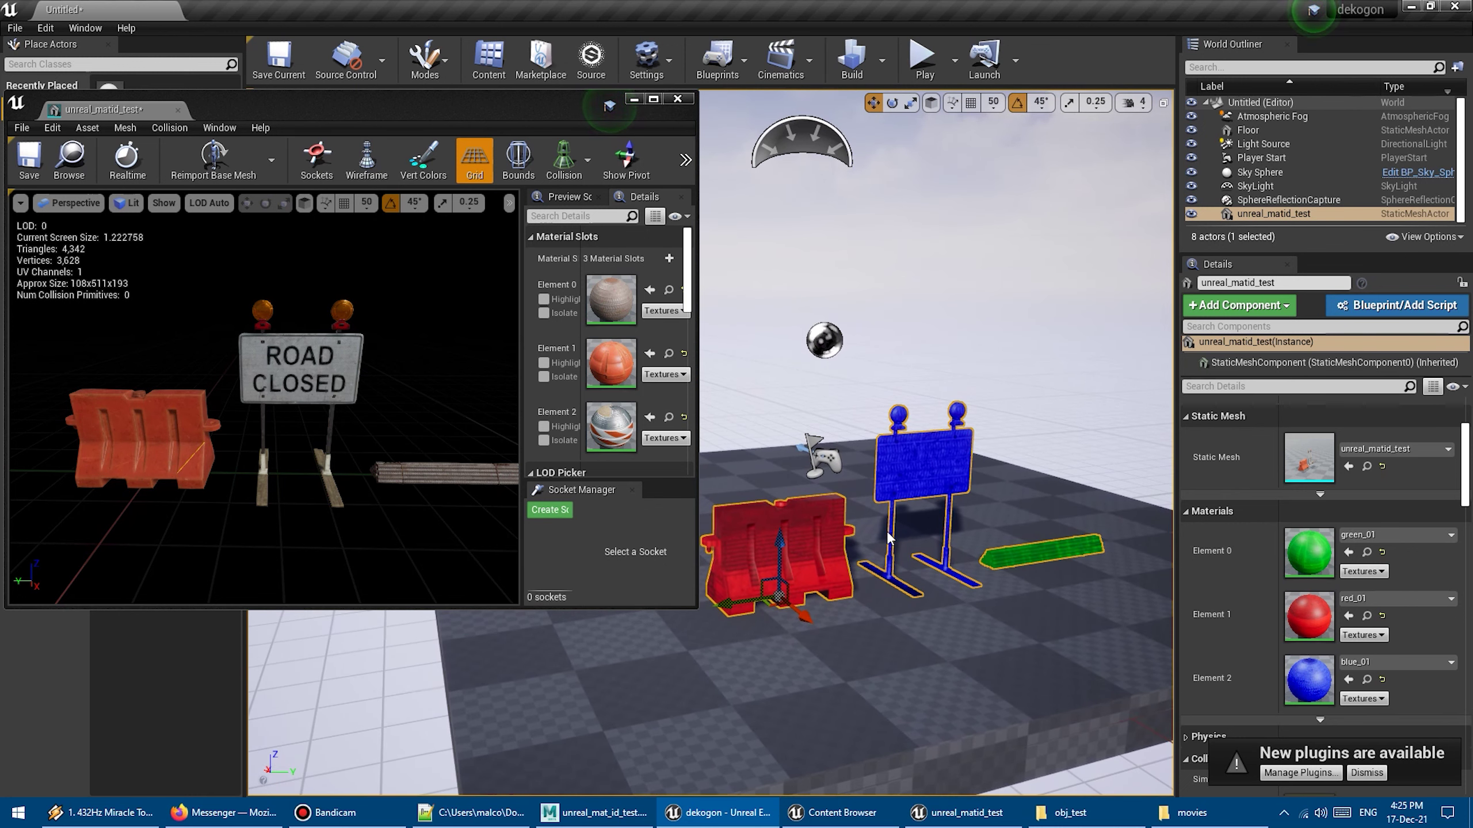
pyautogui.hotkey('ctrl', 's')
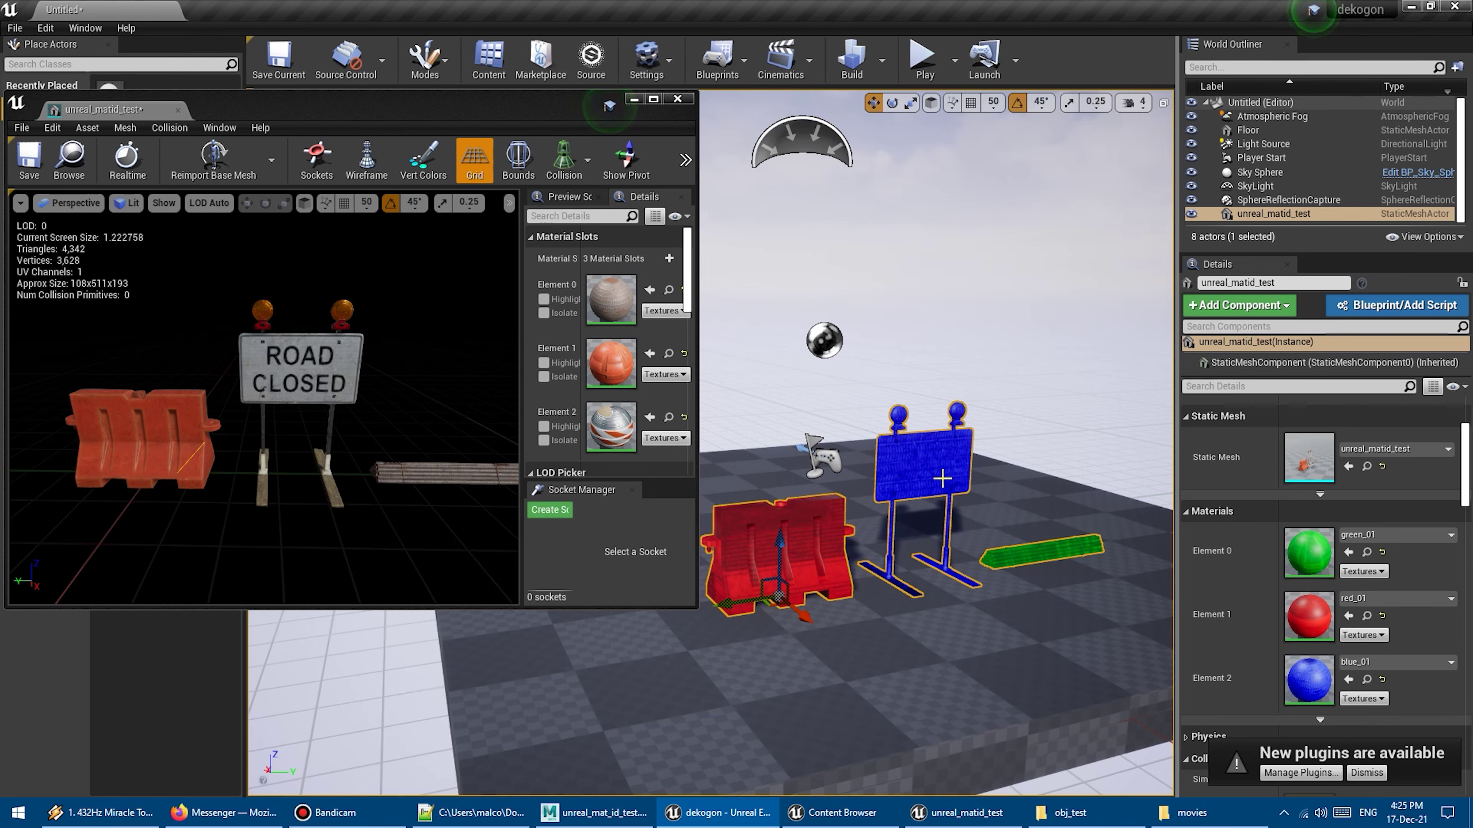
pyautogui.moveTo(942, 478); pyautogui.dragTo(843, 454)
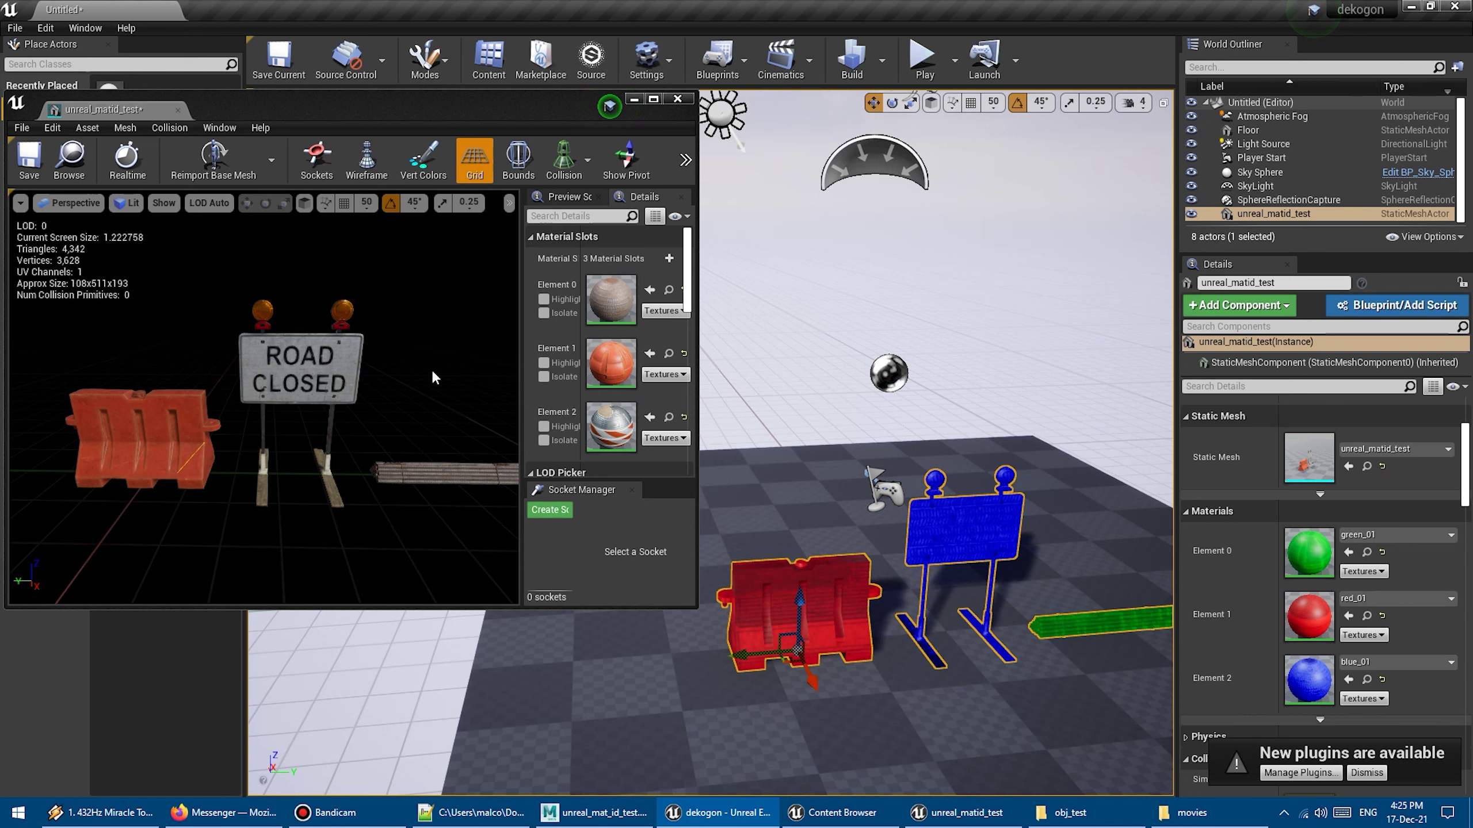
pyautogui.scroll(-2, 431, 368)
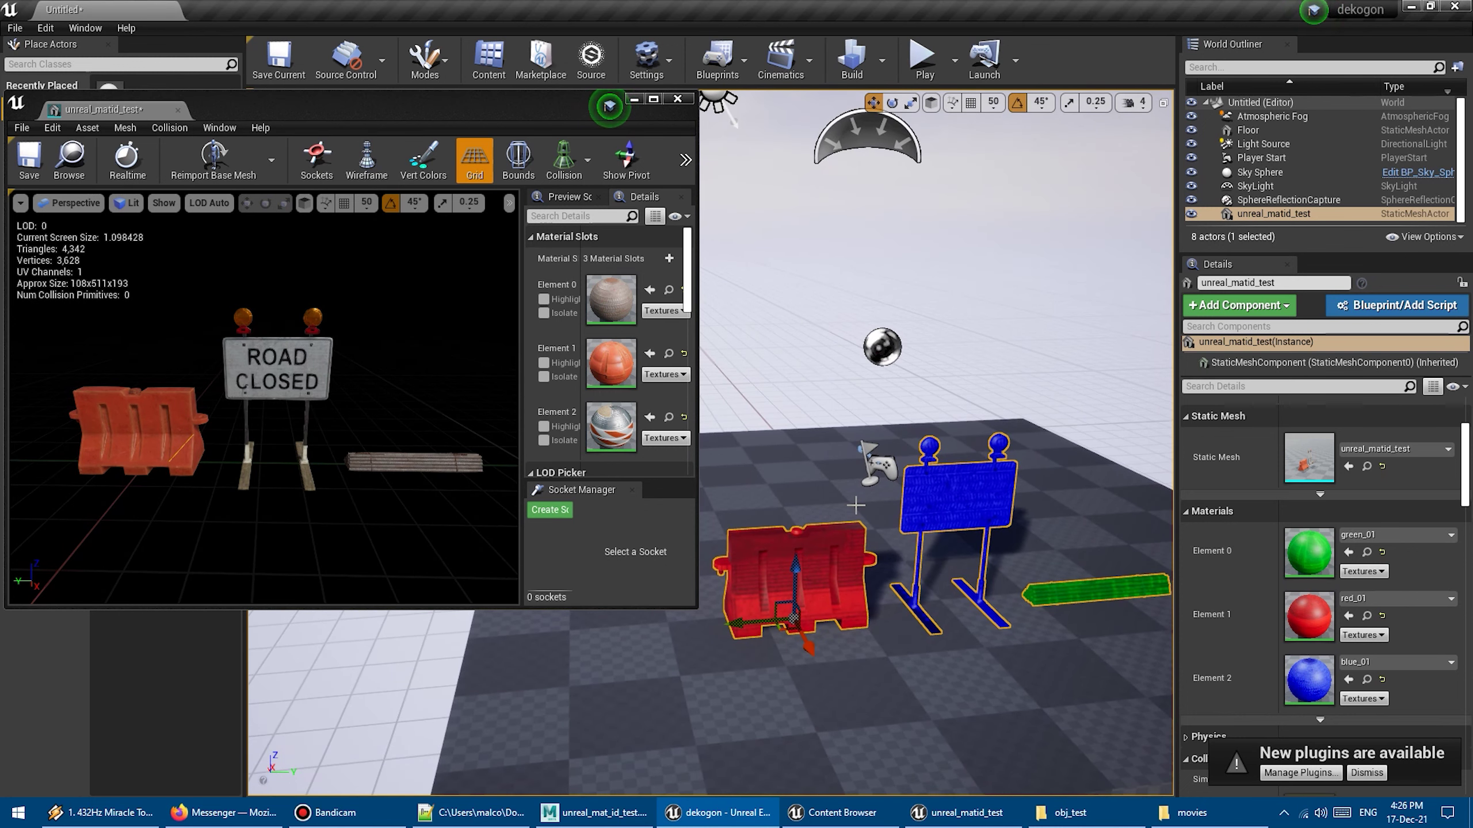
# Rename the ass material to element_0 and adfas to element_1.
pyautogui.click(592, 813)
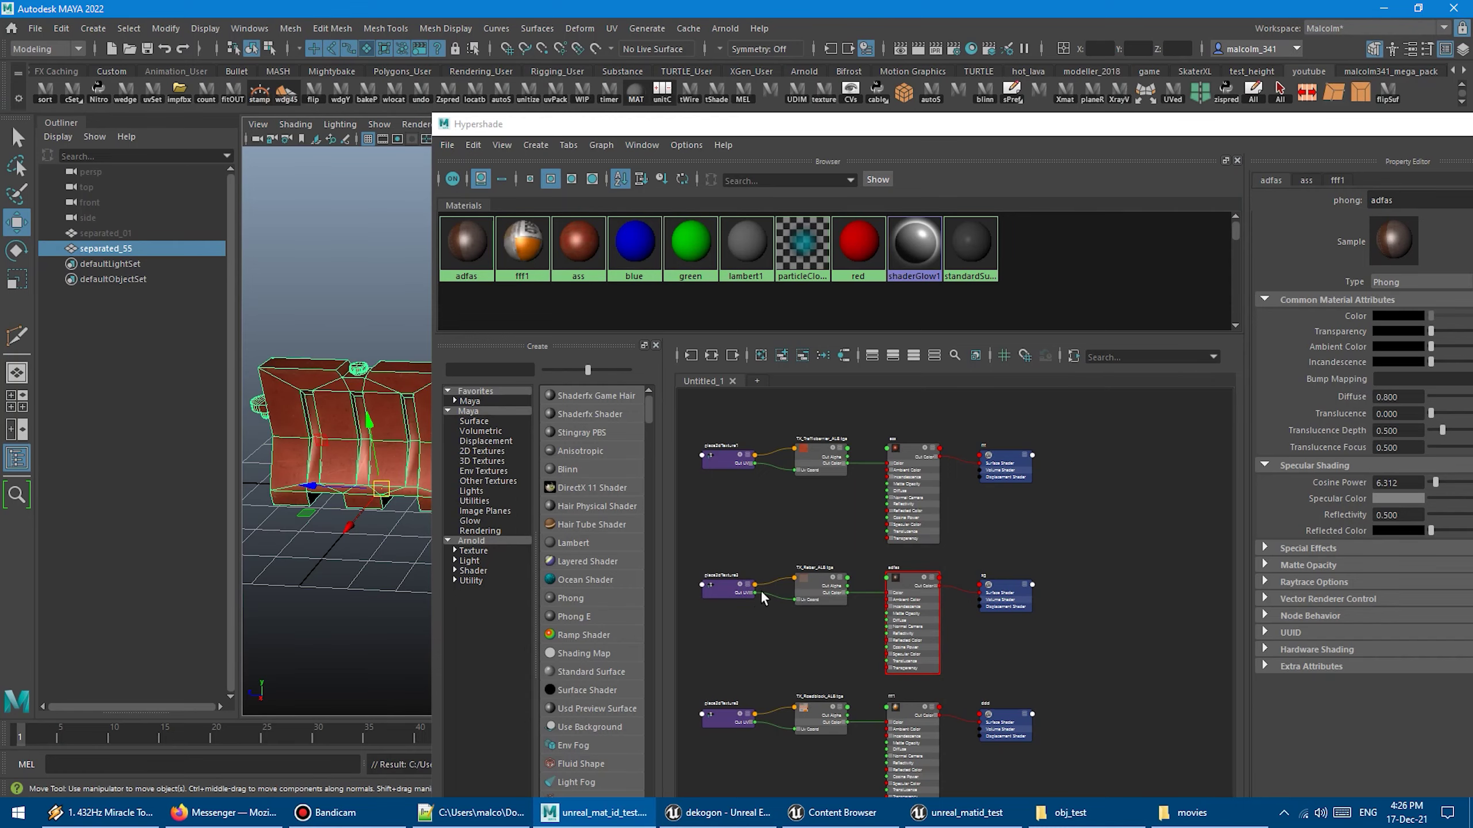
pyautogui.scroll(1, 857, 603)
pyautogui.scroll(1, 845, 598)
pyautogui.scroll(1, 829, 587)
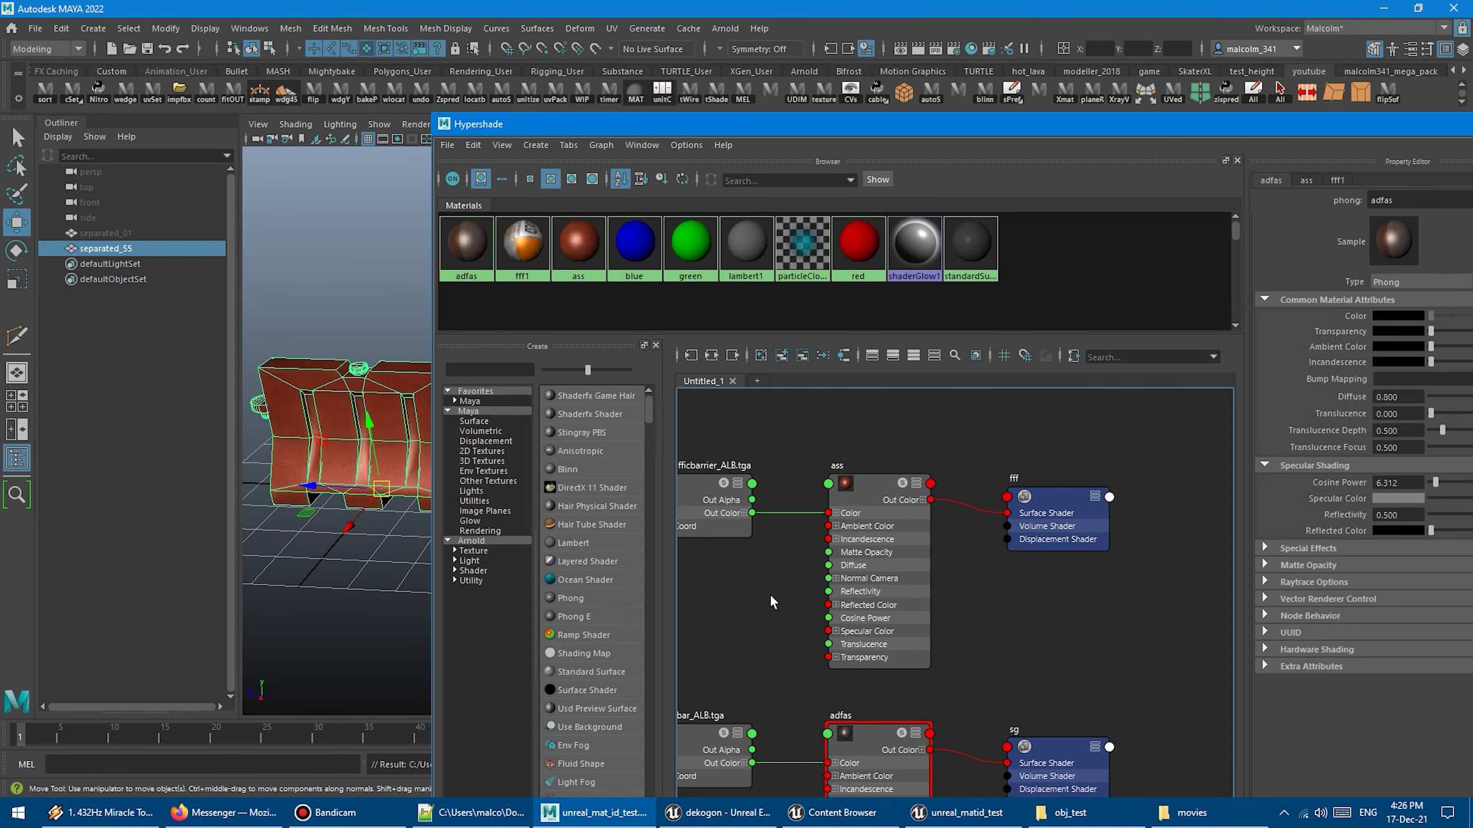
pyautogui.scroll(2, 824, 549)
pyautogui.doubleClick(817, 515)
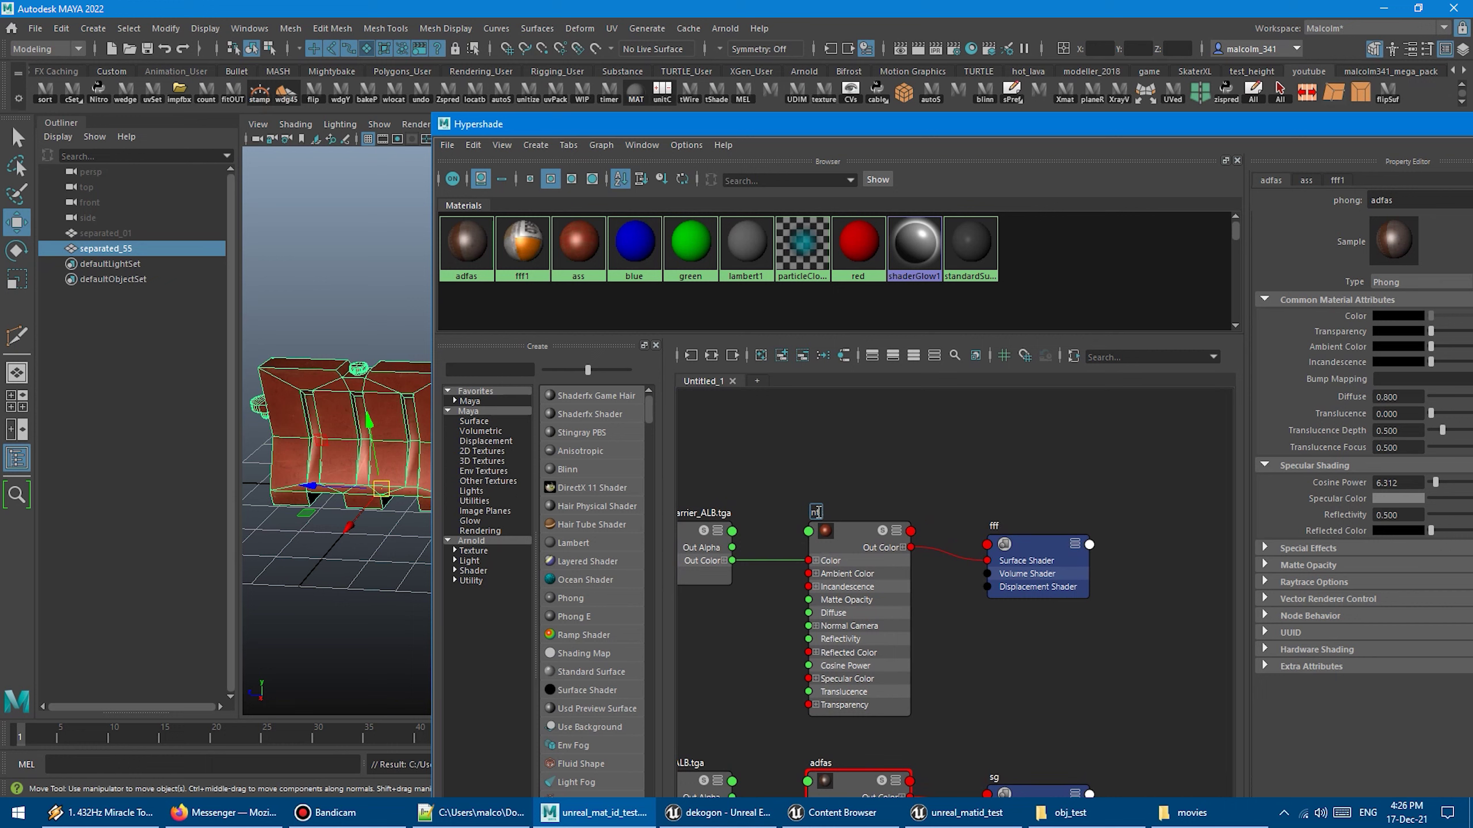
pyautogui.press('Return')
pyautogui.keyDown('alt'); pyautogui.moveTo(846, 761); pyautogui.dragTo(842, 650, button='middle'); pyautogui.keyUp('alt')
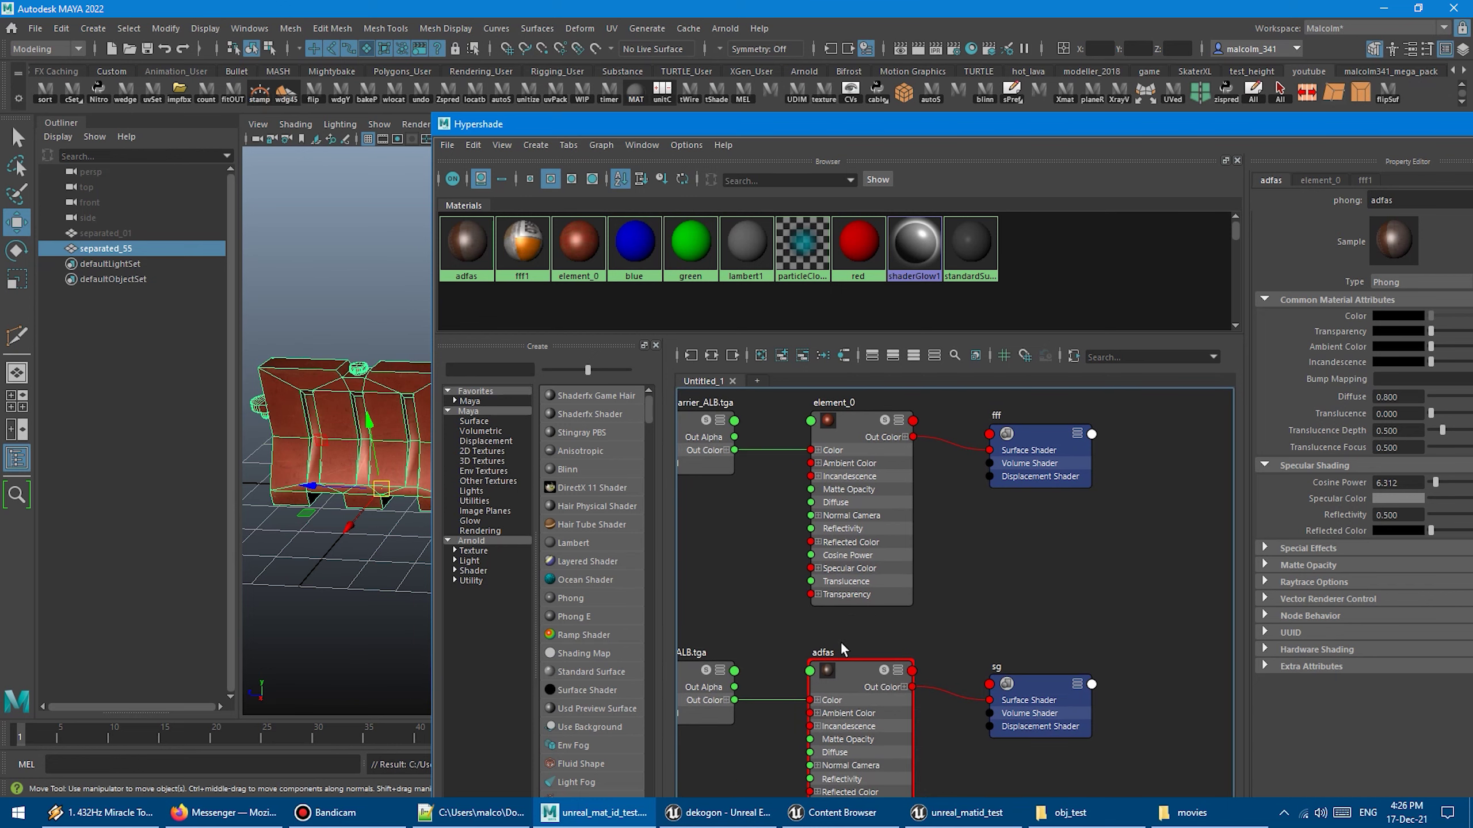
pyautogui.doubleClick(831, 653)
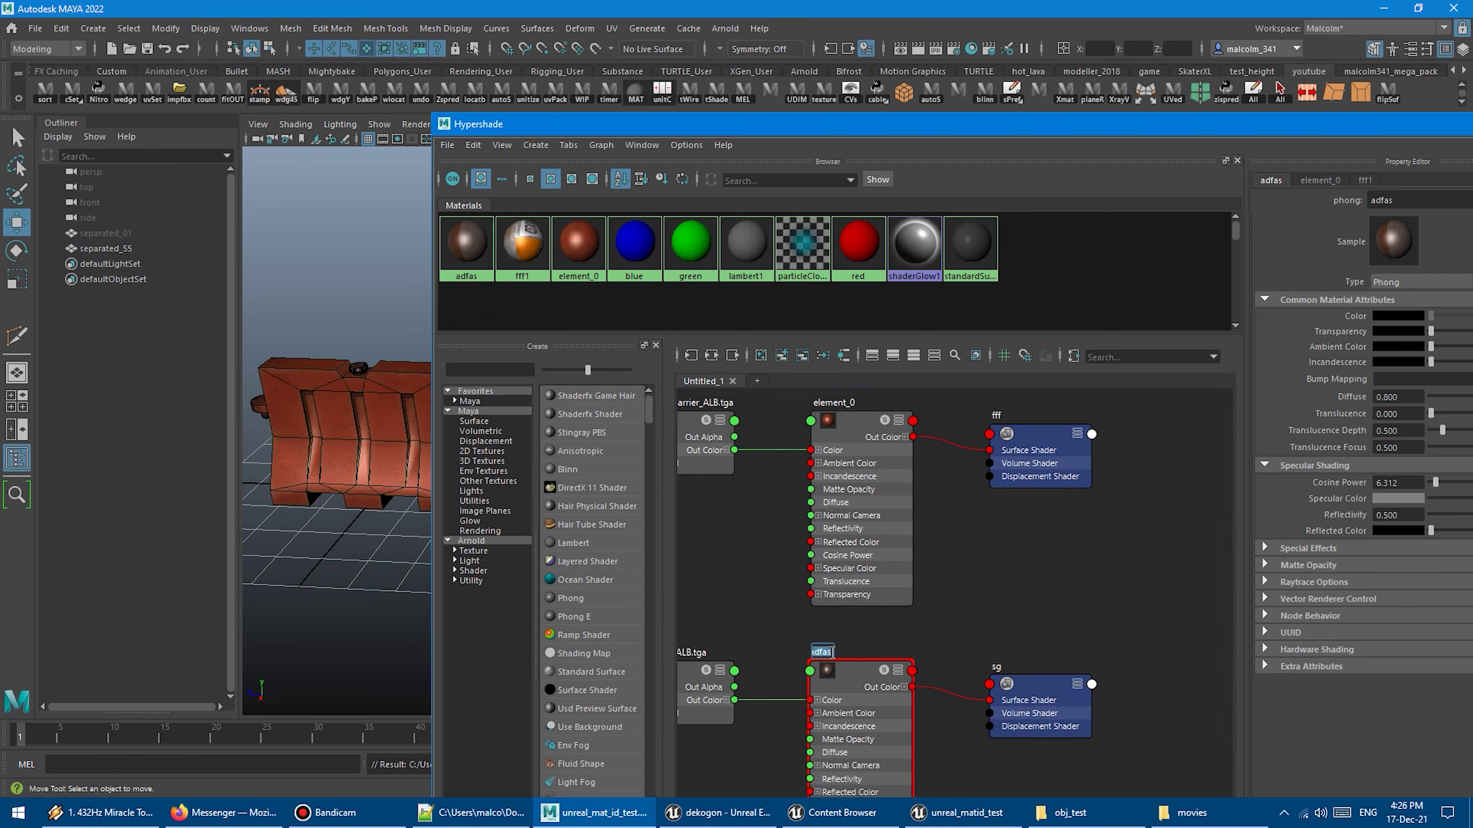
pyautogui.write('eleme')
pyautogui.press('Return')
# Rename the fff1 material to element_2 and frame all three nodes.
pyautogui.keyDown('alt'); pyautogui.moveTo(911, 707); pyautogui.dragTo(860, 635, button='middle'); pyautogui.keyUp('alt')
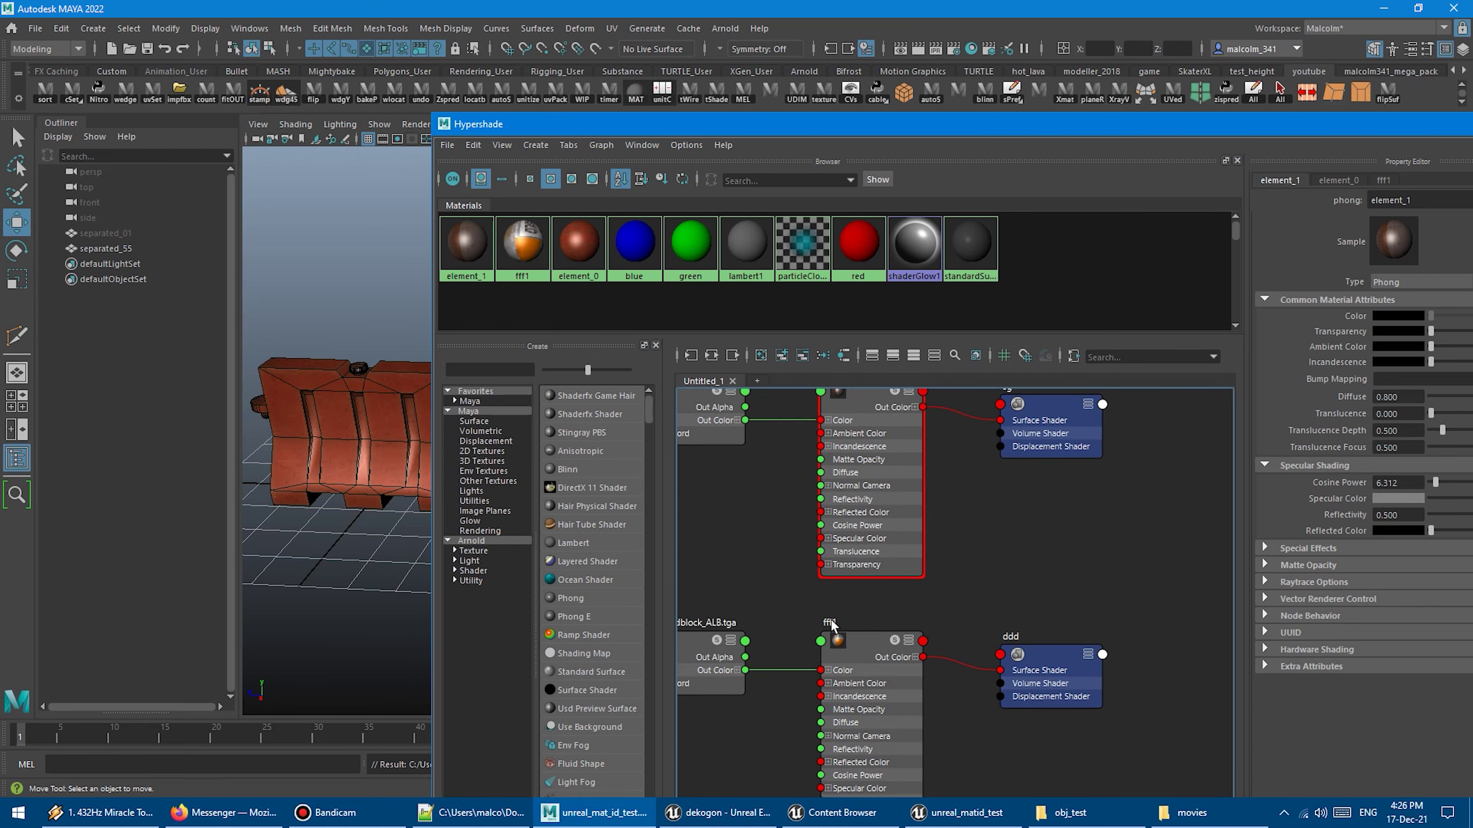
pyautogui.doubleClick(828, 623)
pyautogui.write('el')
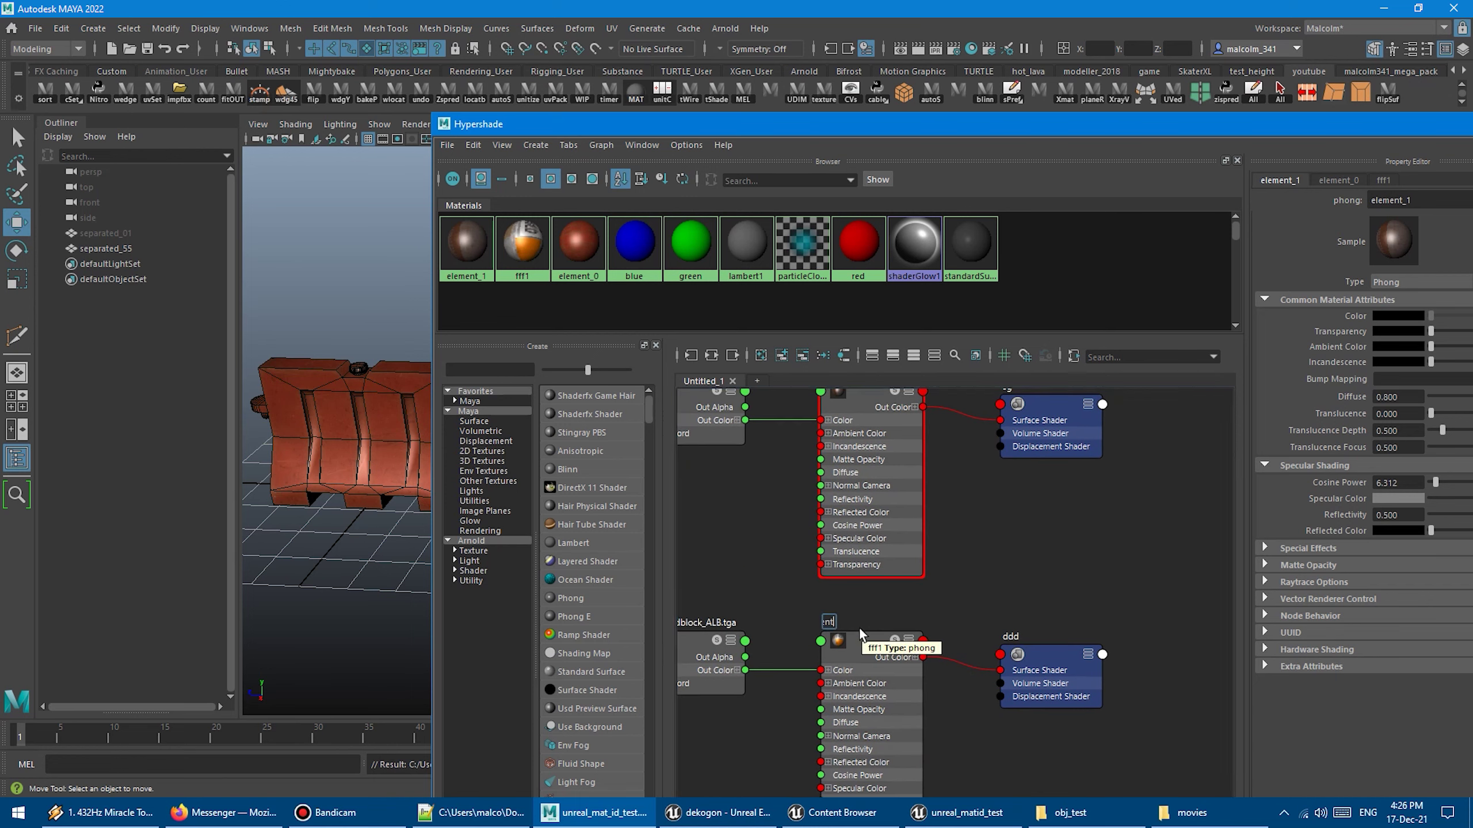
pyautogui.write('2')
pyautogui.press('Return')
pyautogui.scroll(-2, 974, 669)
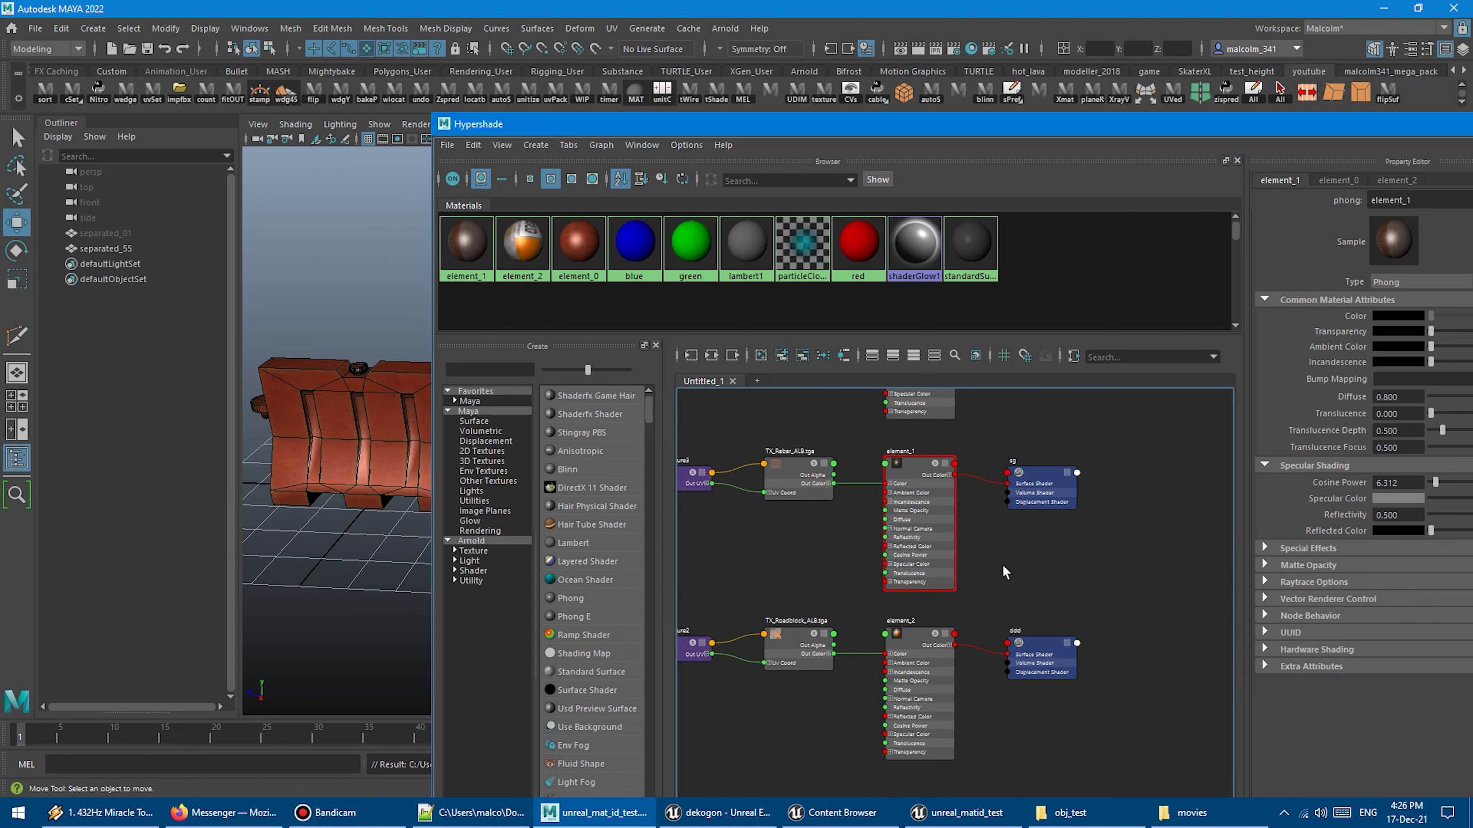
pyautogui.scroll(-2, 974, 669)
pyautogui.scroll(-1, 939, 645)
pyautogui.scroll(-1, 906, 621)
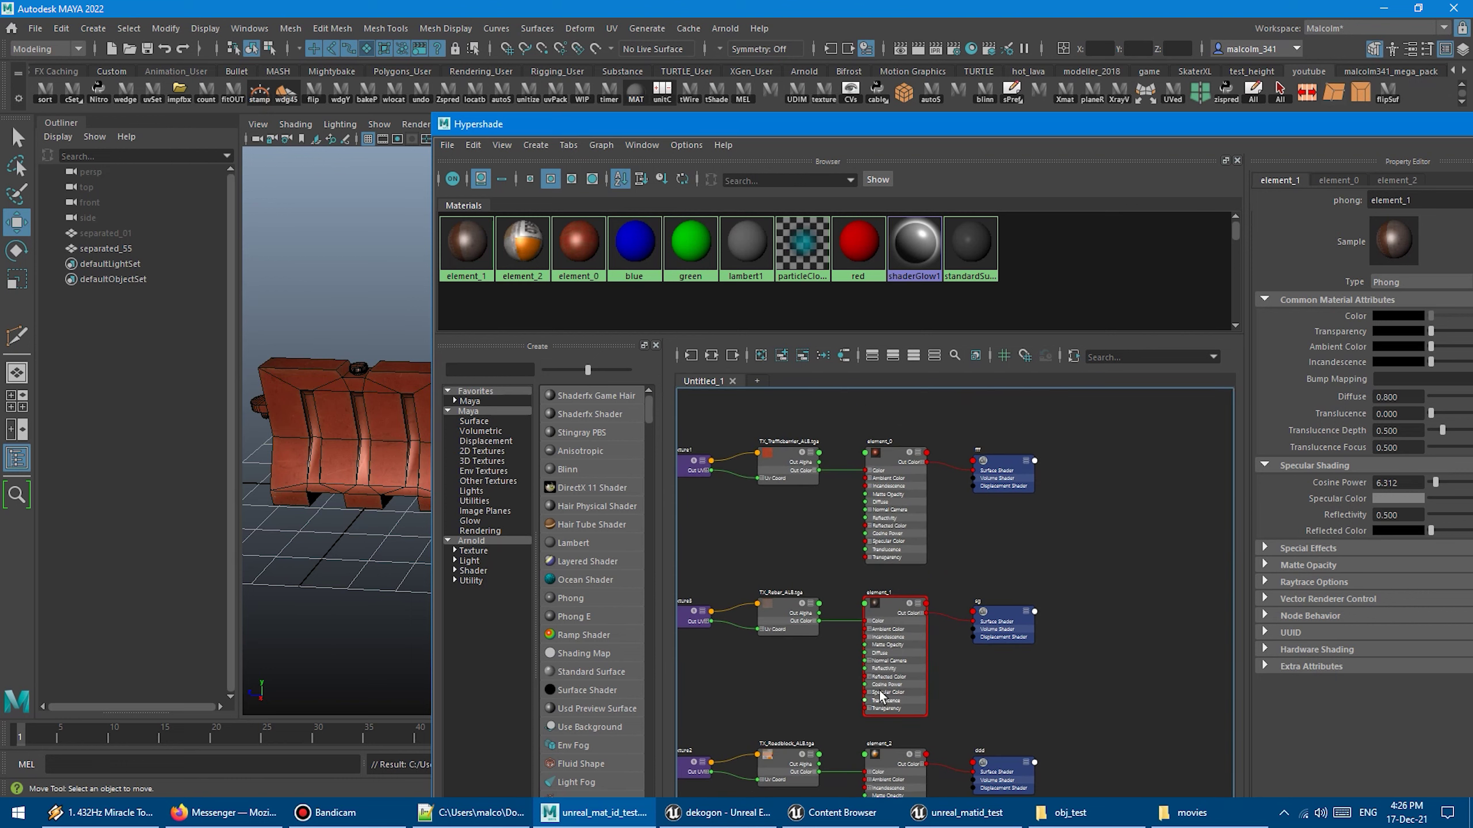
pyautogui.keyDown('alt'); pyautogui.moveTo(881, 697); pyautogui.dragTo(895, 669, button='middle'); pyautogui.keyUp('alt')
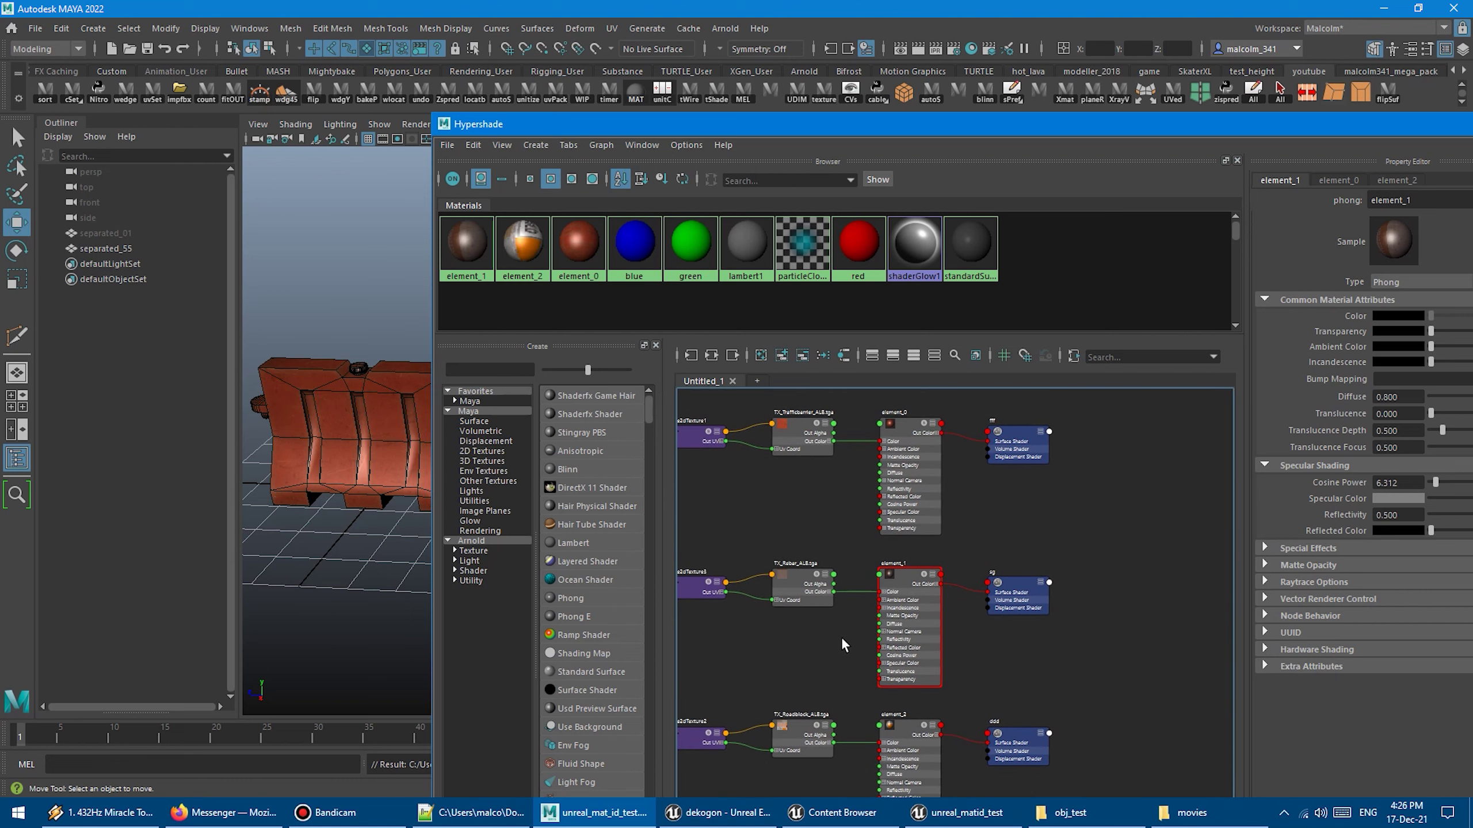
# Export the selected barrier mesh, replacing unreal_matid_test.fbx, and return to Unreal.
pyautogui.click(297, 399)
pyautogui.click(37, 30)
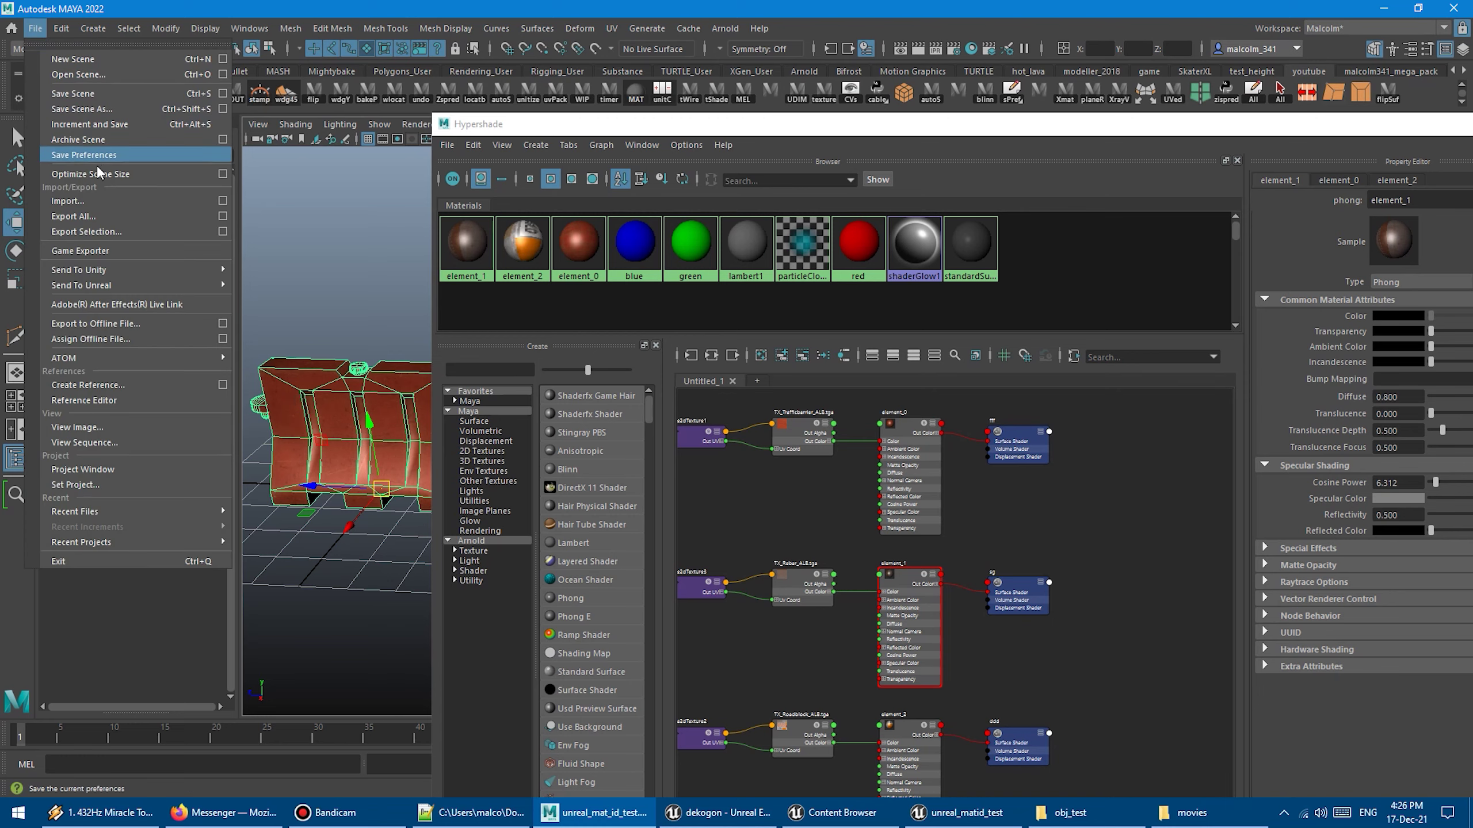
pyautogui.click(87, 232)
pyautogui.doubleClick(374, 273)
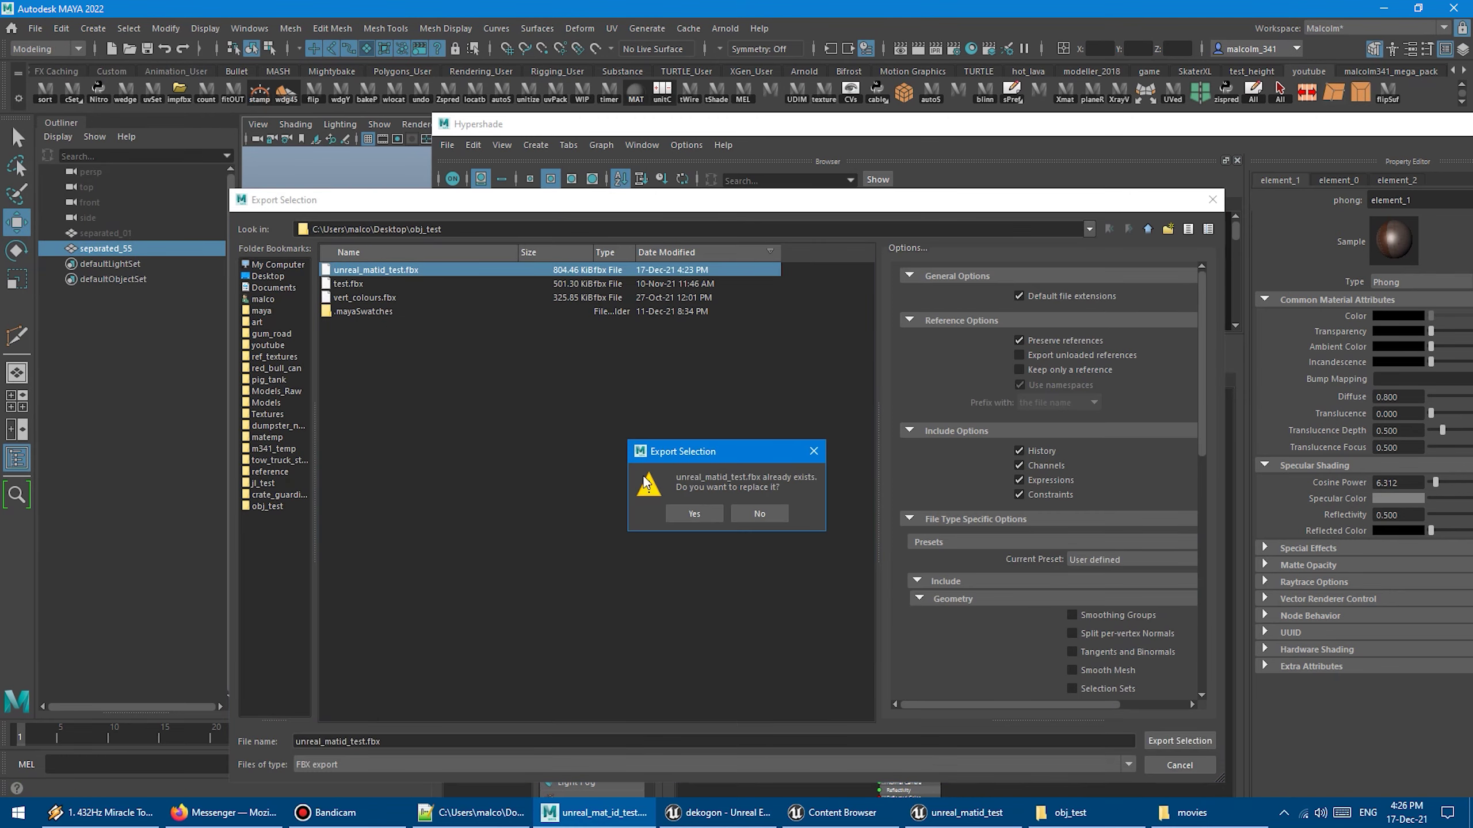
pyautogui.click(686, 509)
pyautogui.click(706, 814)
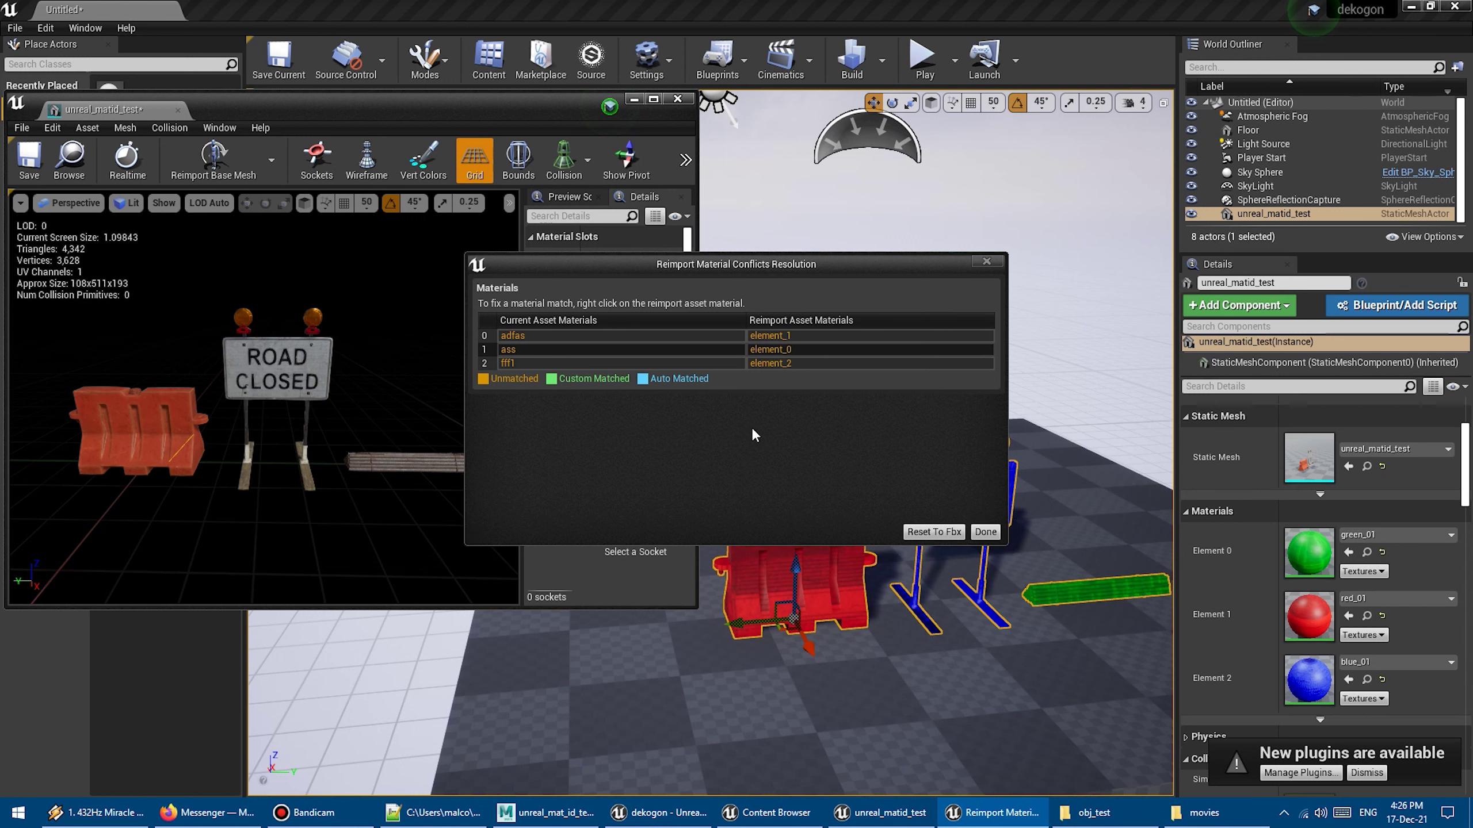
# Finish the reimport with Done, inspect the level, and return to Maya's shader graph.
pyautogui.click(927, 534)
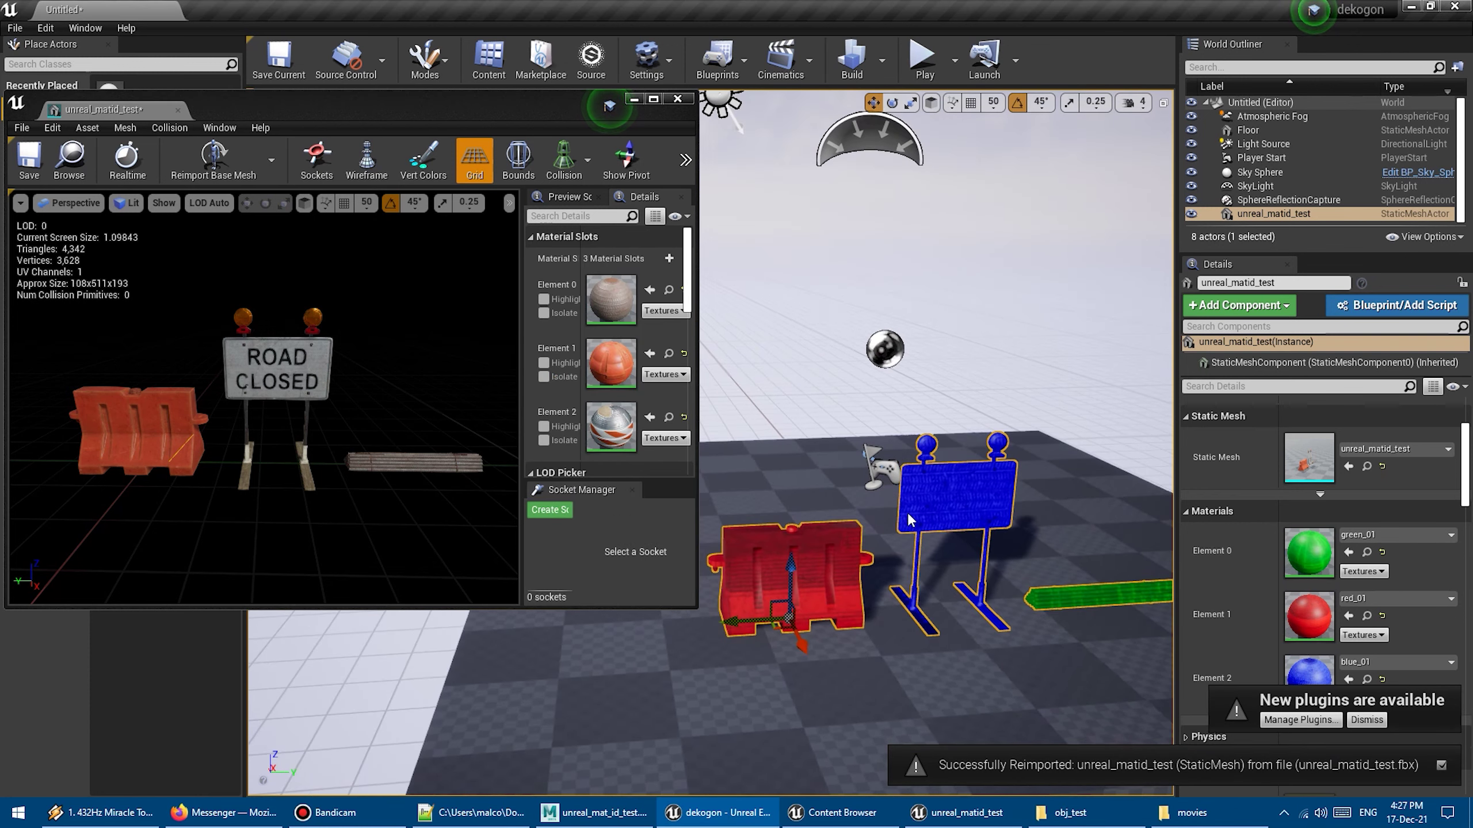
pyautogui.scroll(2, 863, 566)
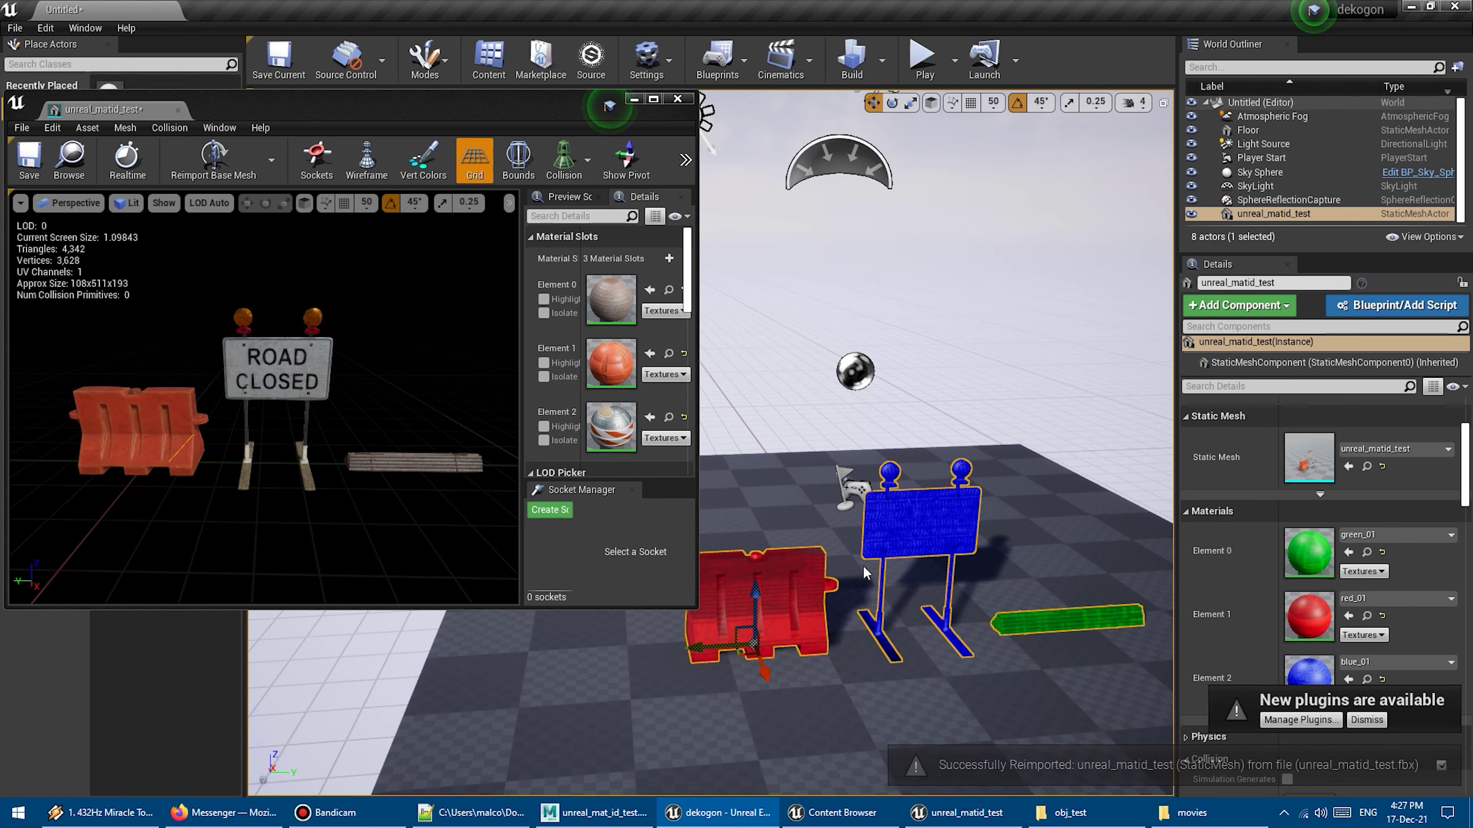
pyautogui.scroll(1, 864, 566)
pyautogui.moveTo(780, 521); pyautogui.dragTo(759, 540)
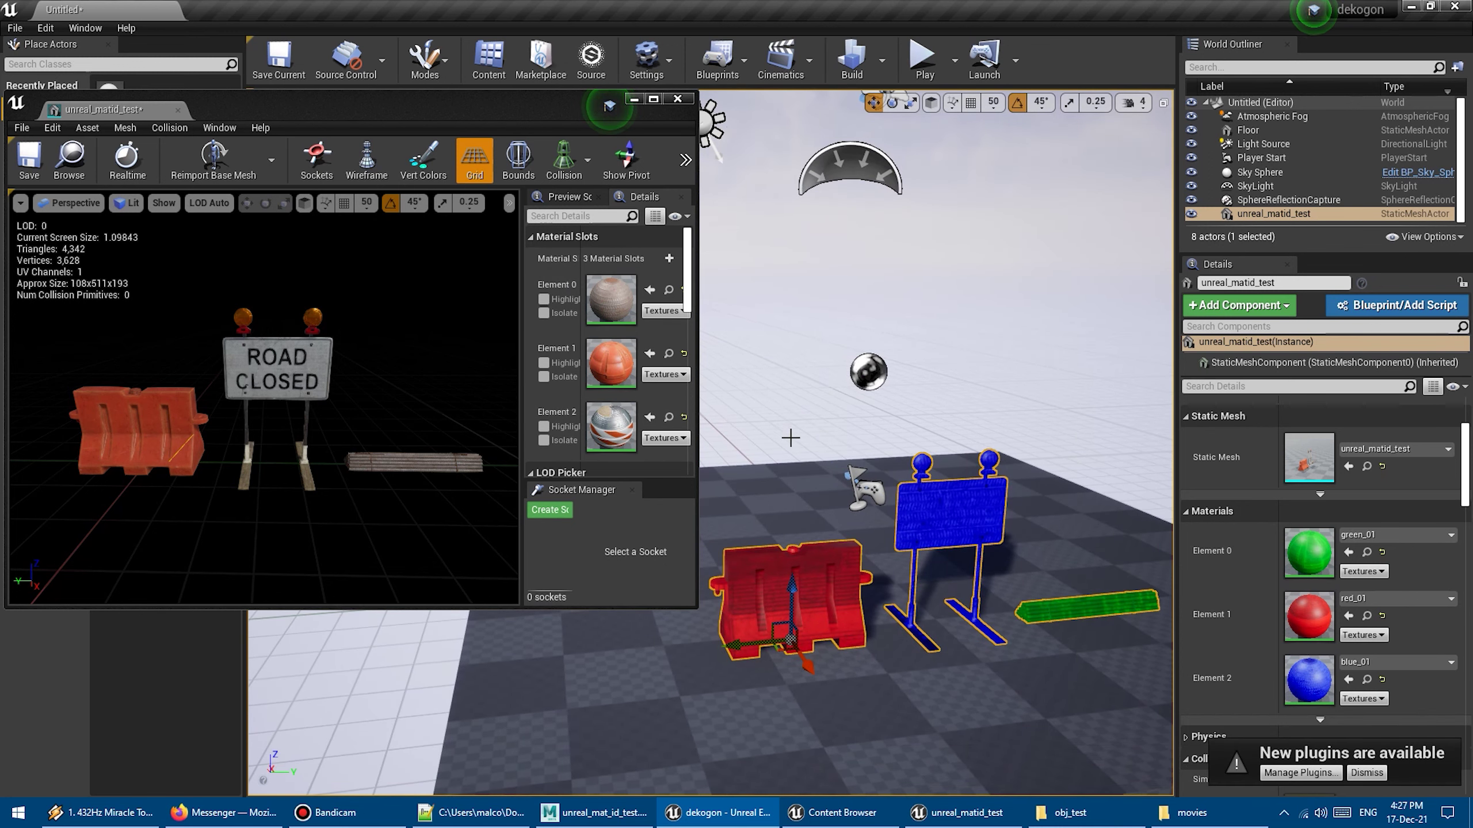
pyautogui.click(599, 813)
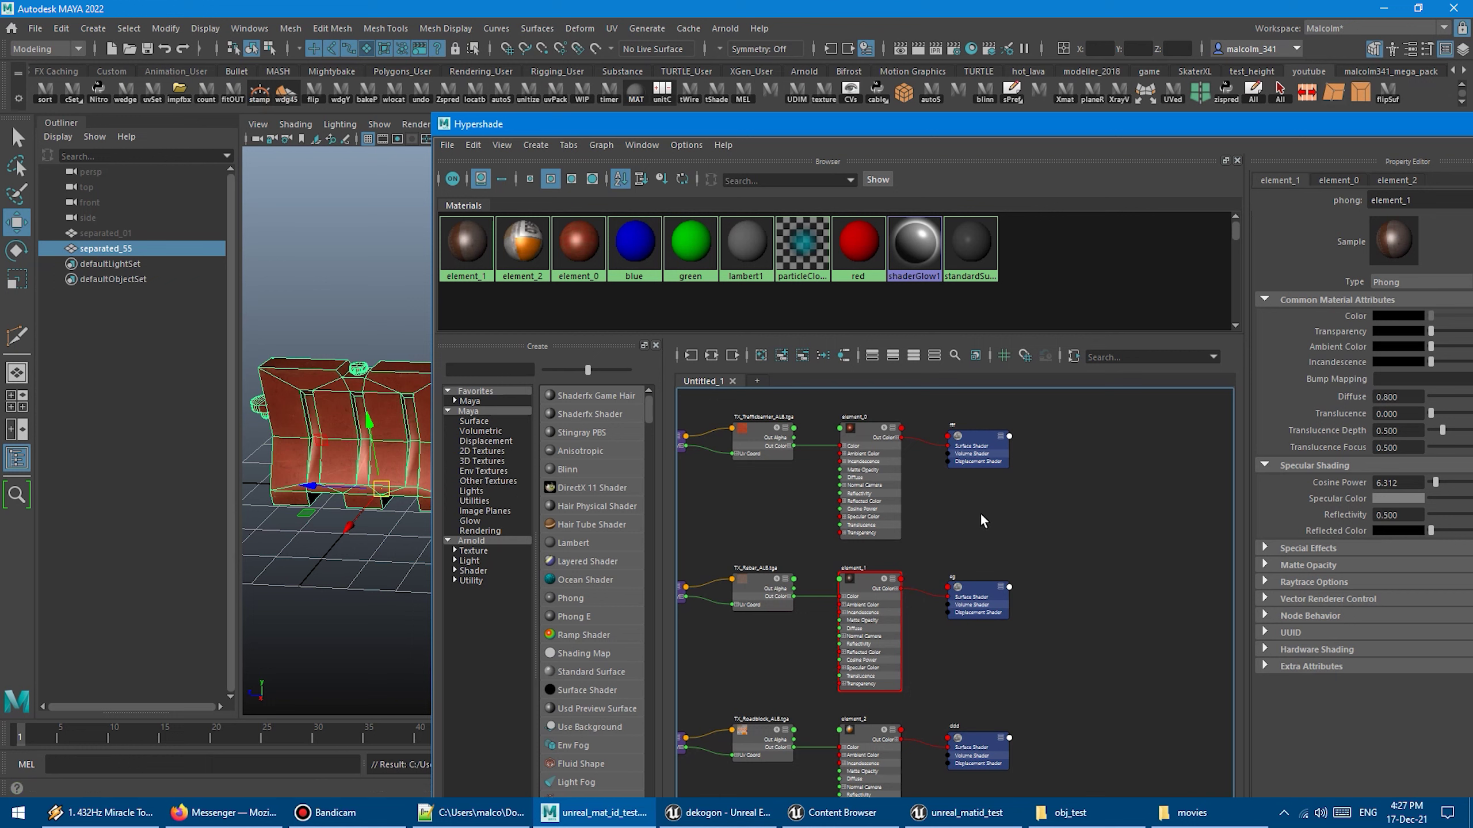
pyautogui.moveTo(986, 510); pyautogui.dragTo(935, 515, button='middle')
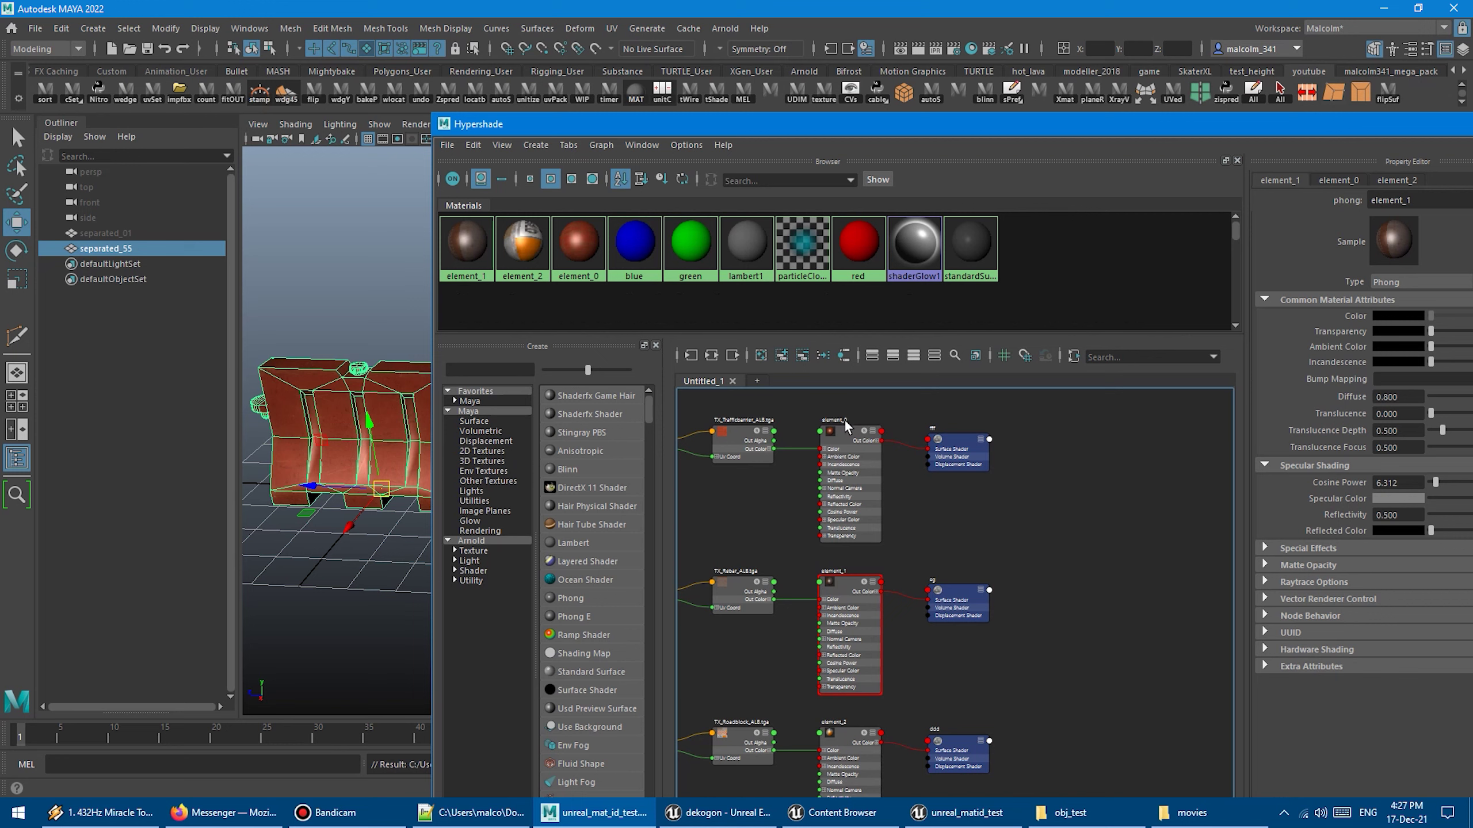
pyautogui.doubleClick(846, 423)
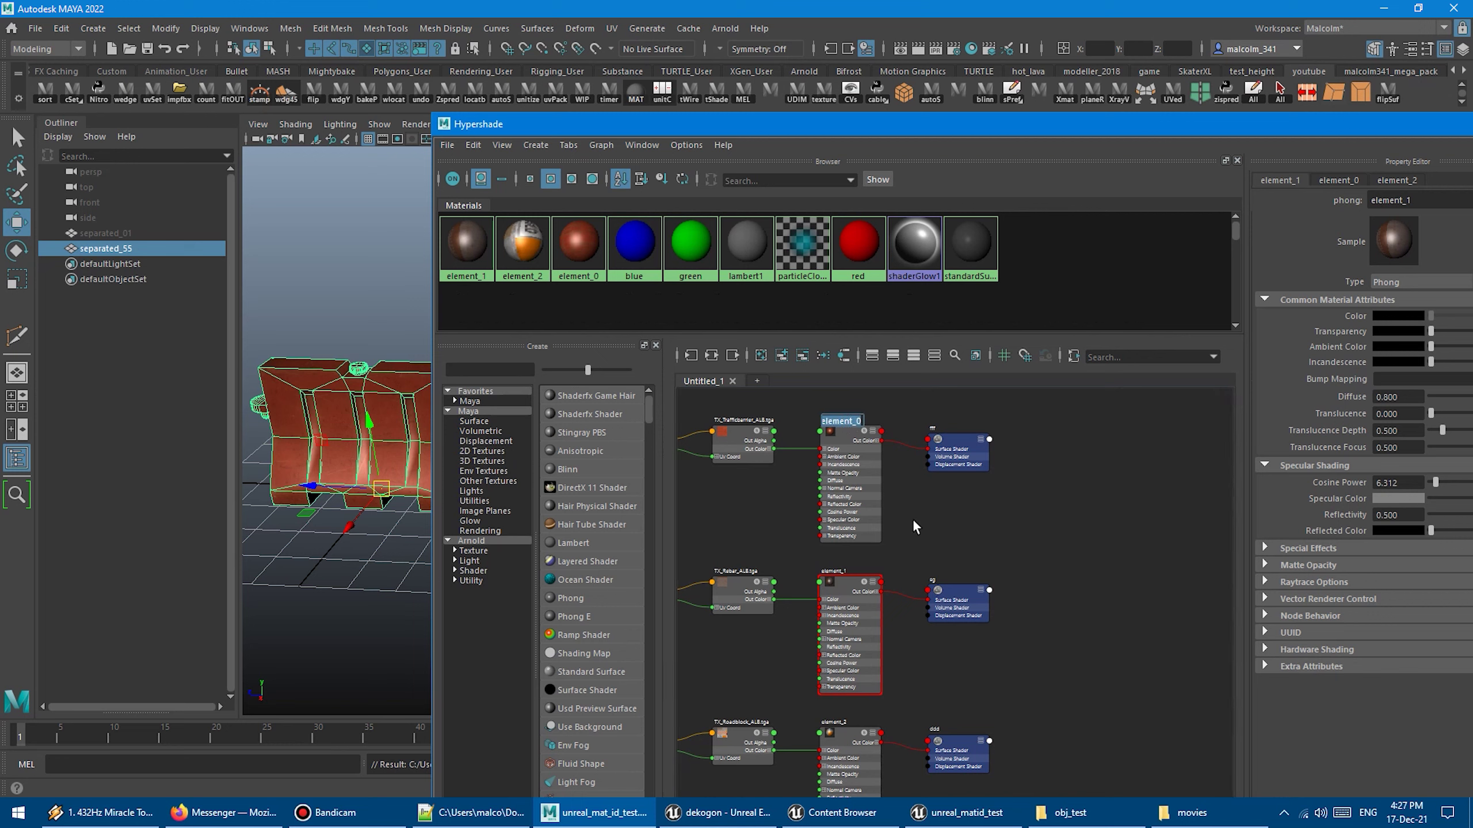
pyautogui.press('Right')
pyautogui.press('Left')
pyautogui.press('Return')
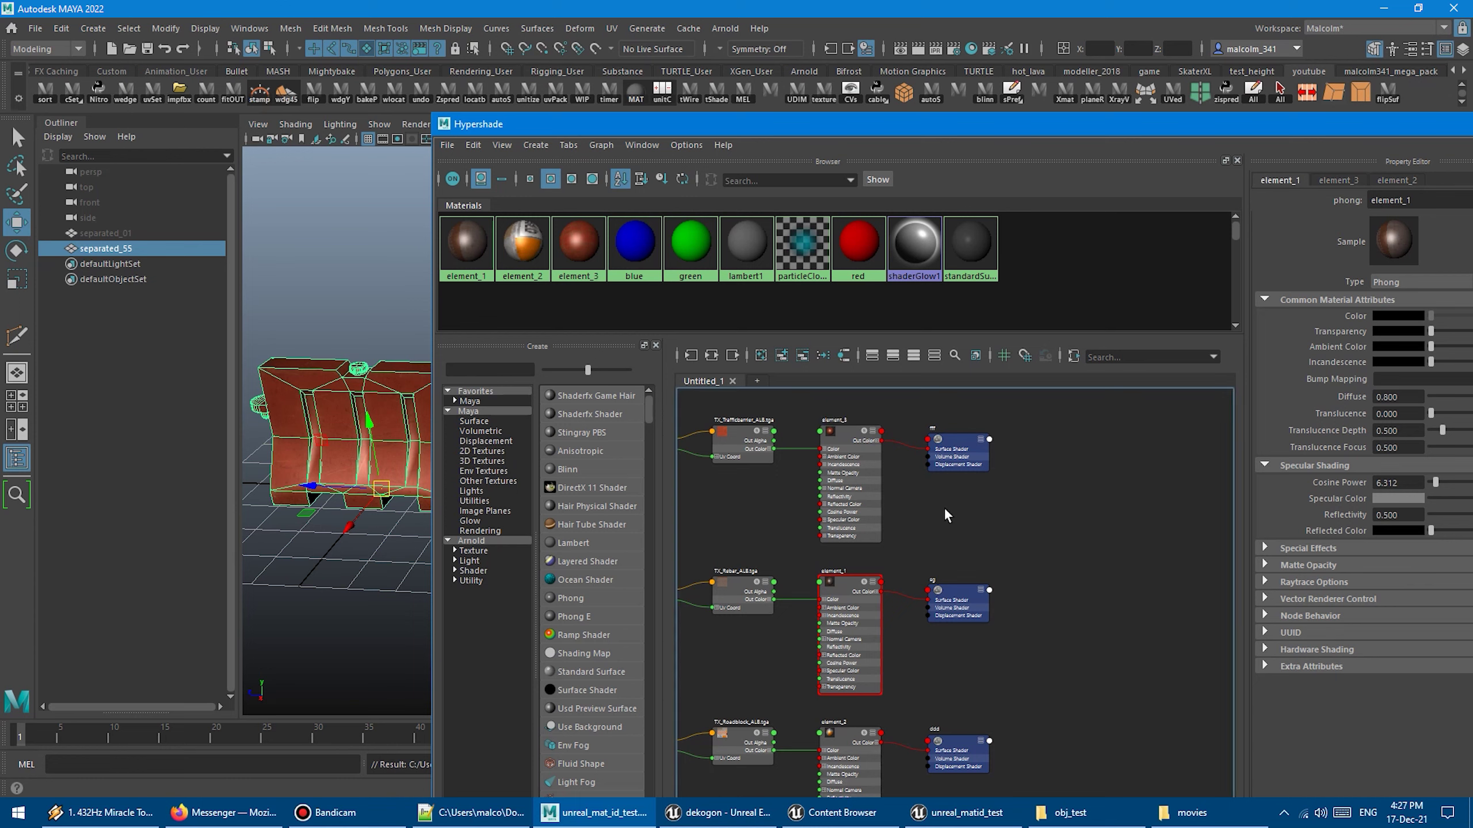
pyautogui.hotkey('ctrl', 'z')
pyautogui.keyDown('alt'); pyautogui.moveTo(916, 528); pyautogui.dragTo(988, 561, button='right'); pyautogui.keyUp('alt')
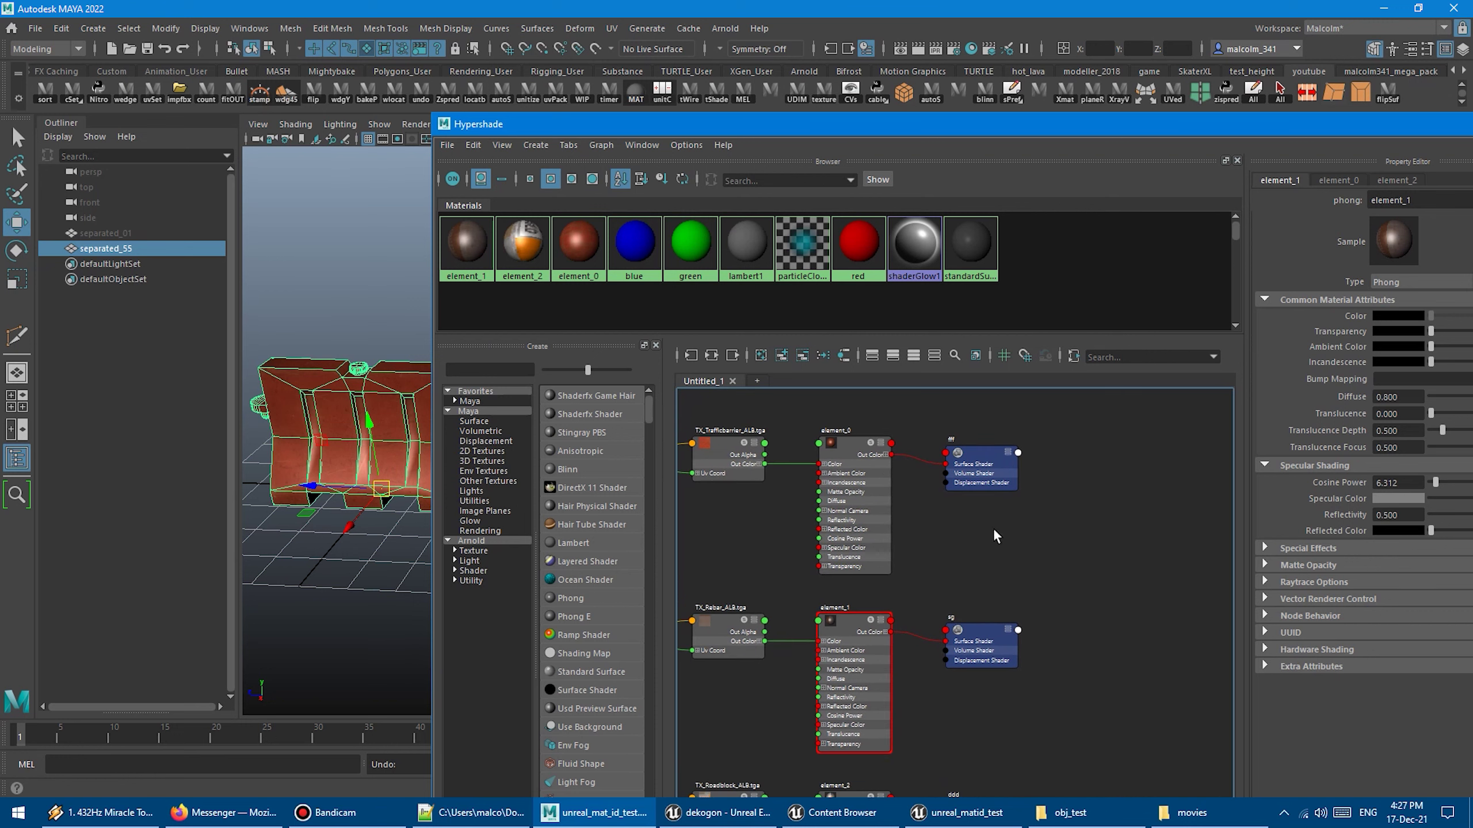
# Swap the names of the element_0 and element_1 materials with the shelf button.
pyautogui.click(847, 448)
pyautogui.keyDown('shift'); pyautogui.click(841, 626); pyautogui.keyUp('shift')
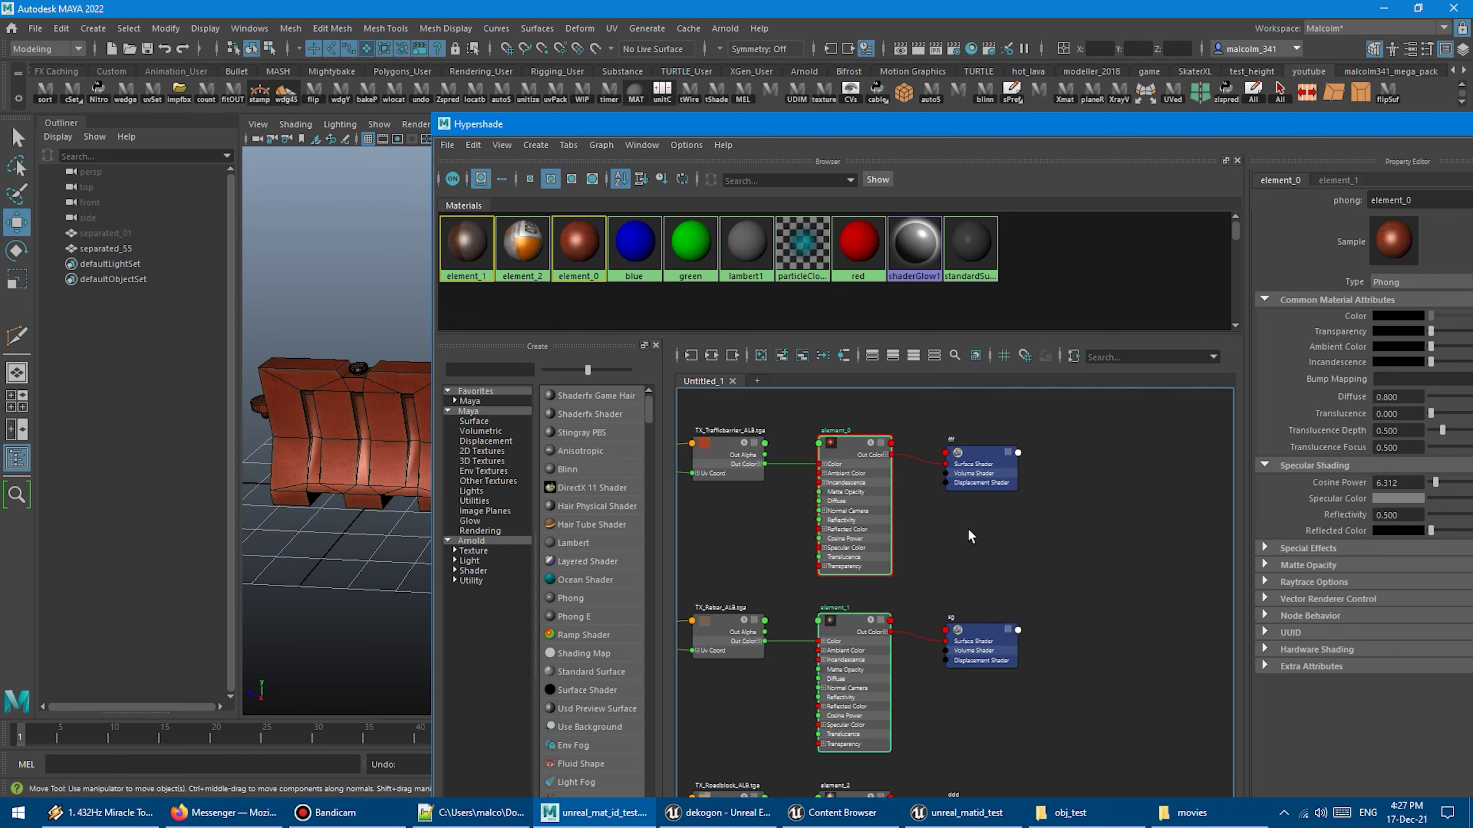
pyautogui.scroll(2, 954, 510)
pyautogui.scroll(2, 889, 475)
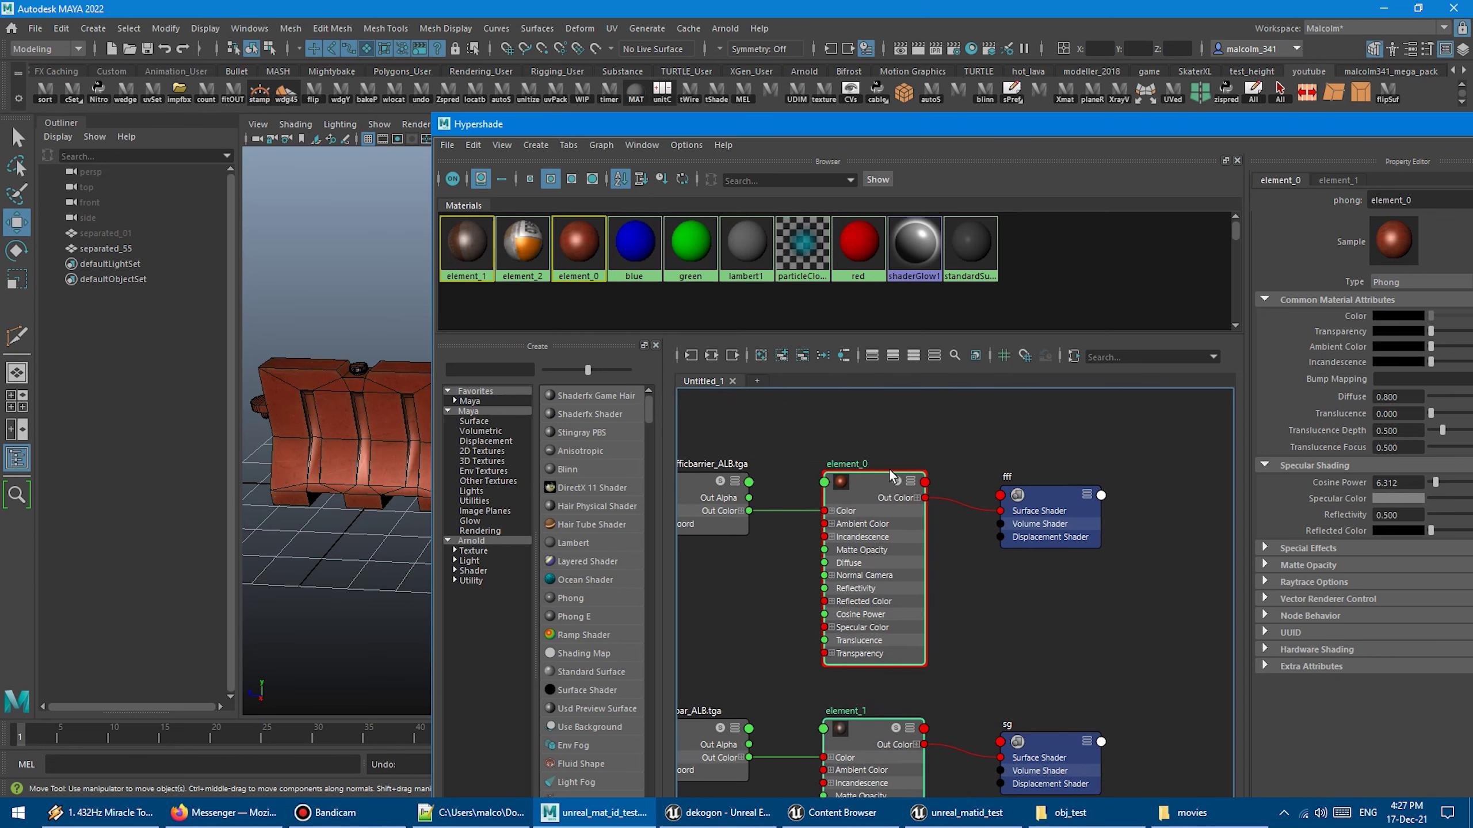
pyautogui.click(1390, 99)
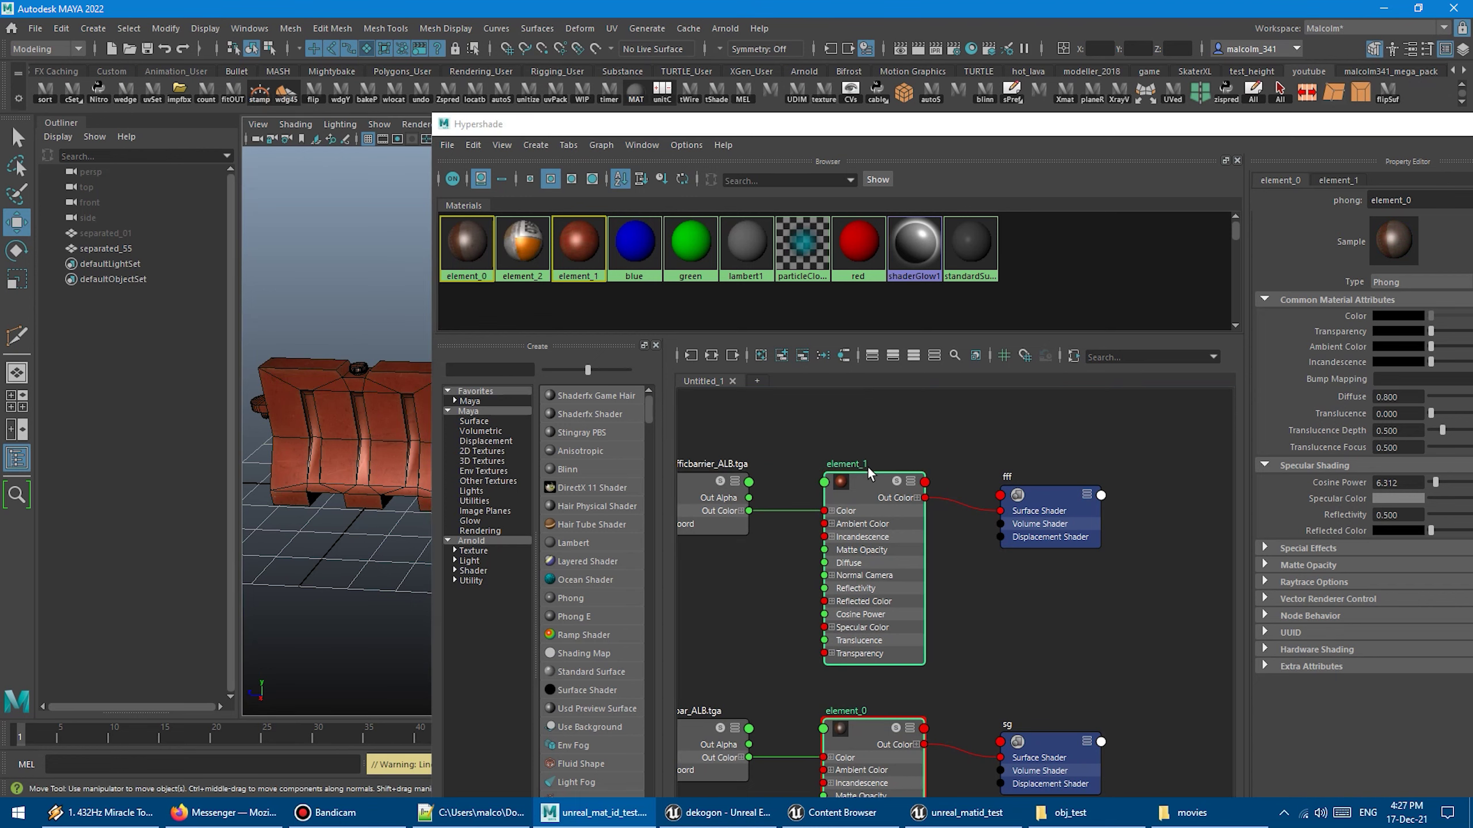
# Export the barrier mesh over unreal_matid_test.fbx and return to Unreal.
pyautogui.click(381, 420)
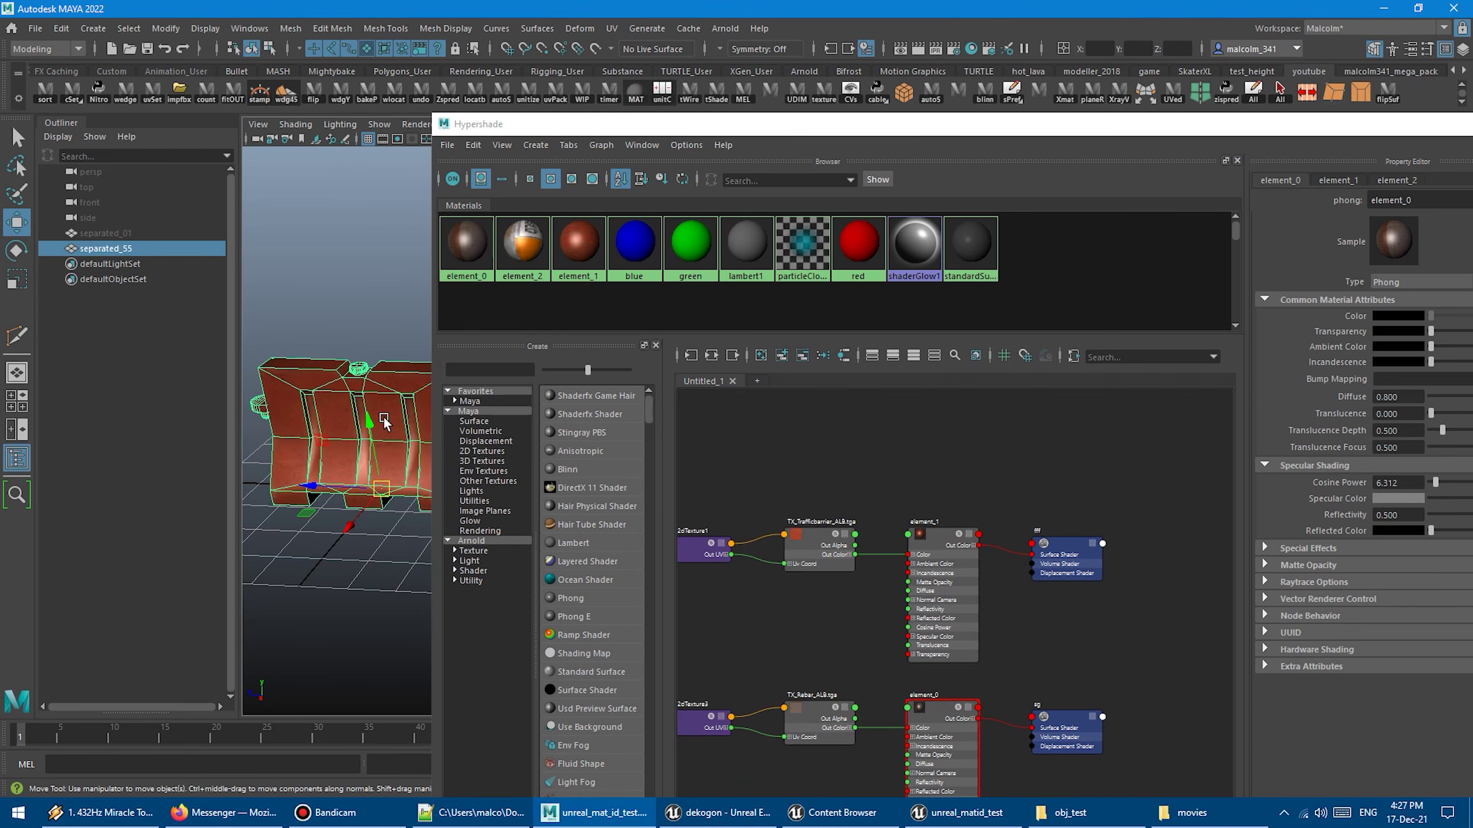
pyautogui.click(36, 28)
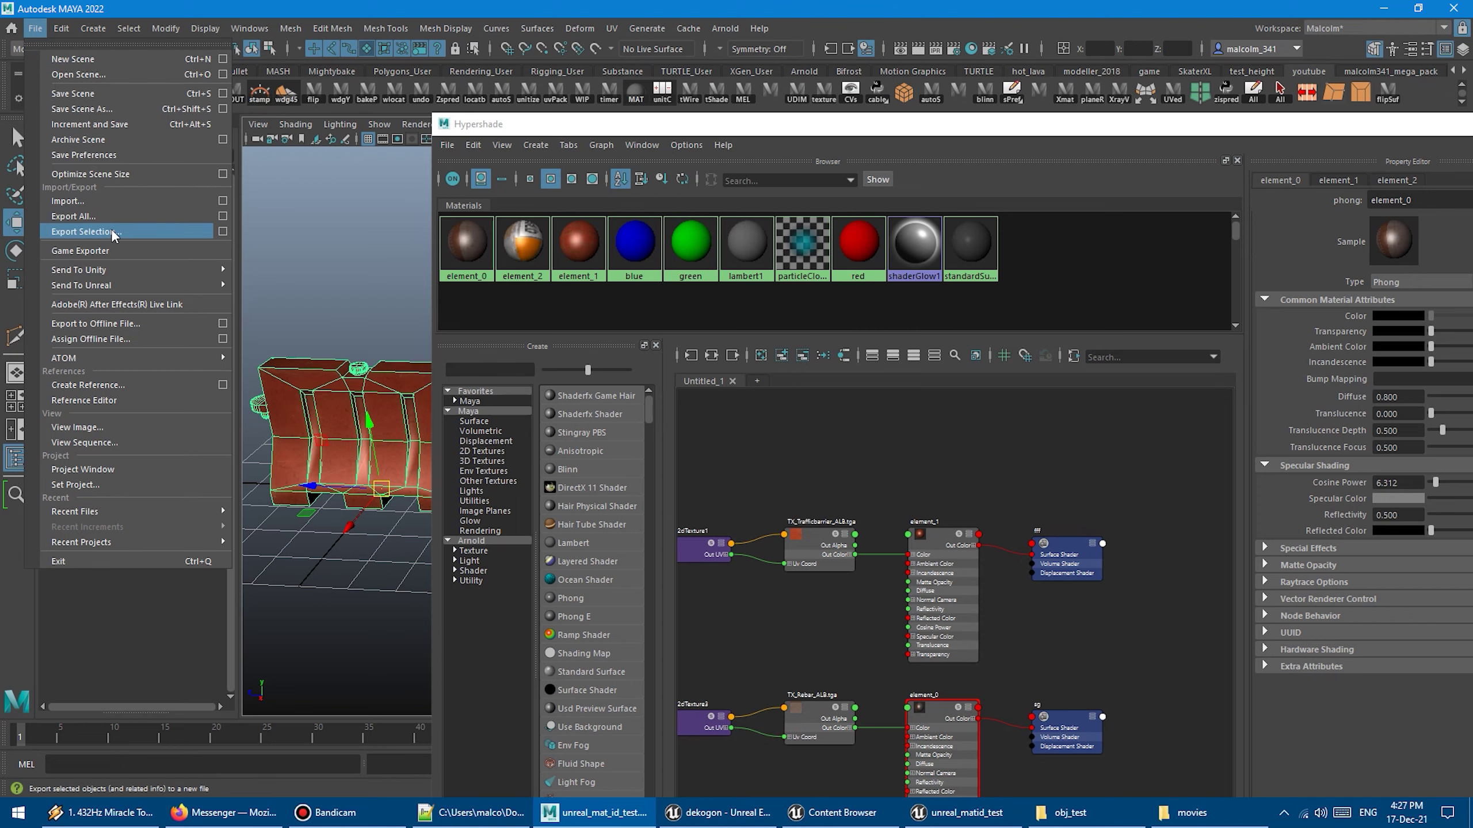
pyautogui.click(70, 233)
pyautogui.doubleClick(374, 272)
pyautogui.click(689, 512)
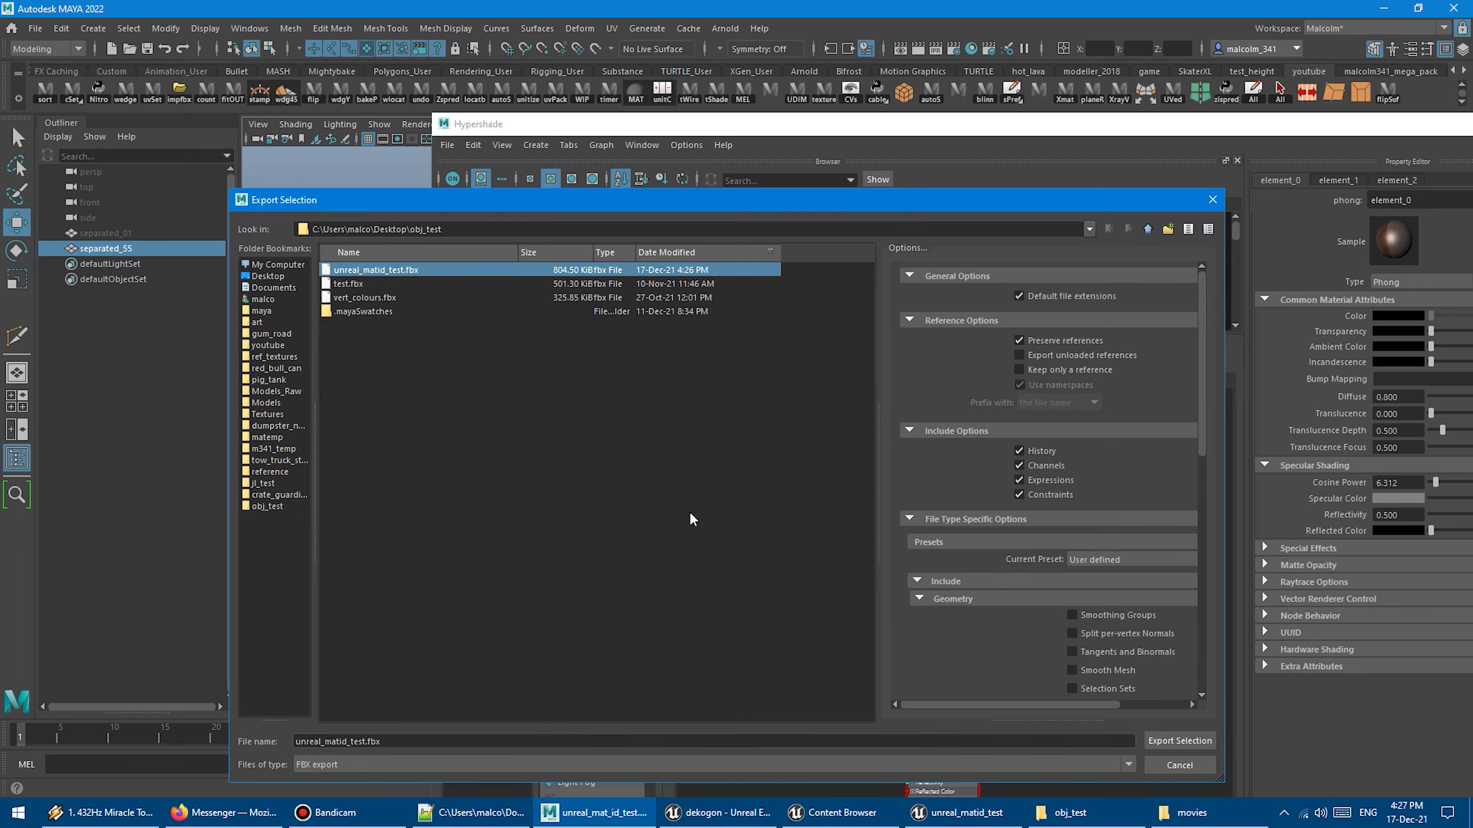
pyautogui.click(726, 812)
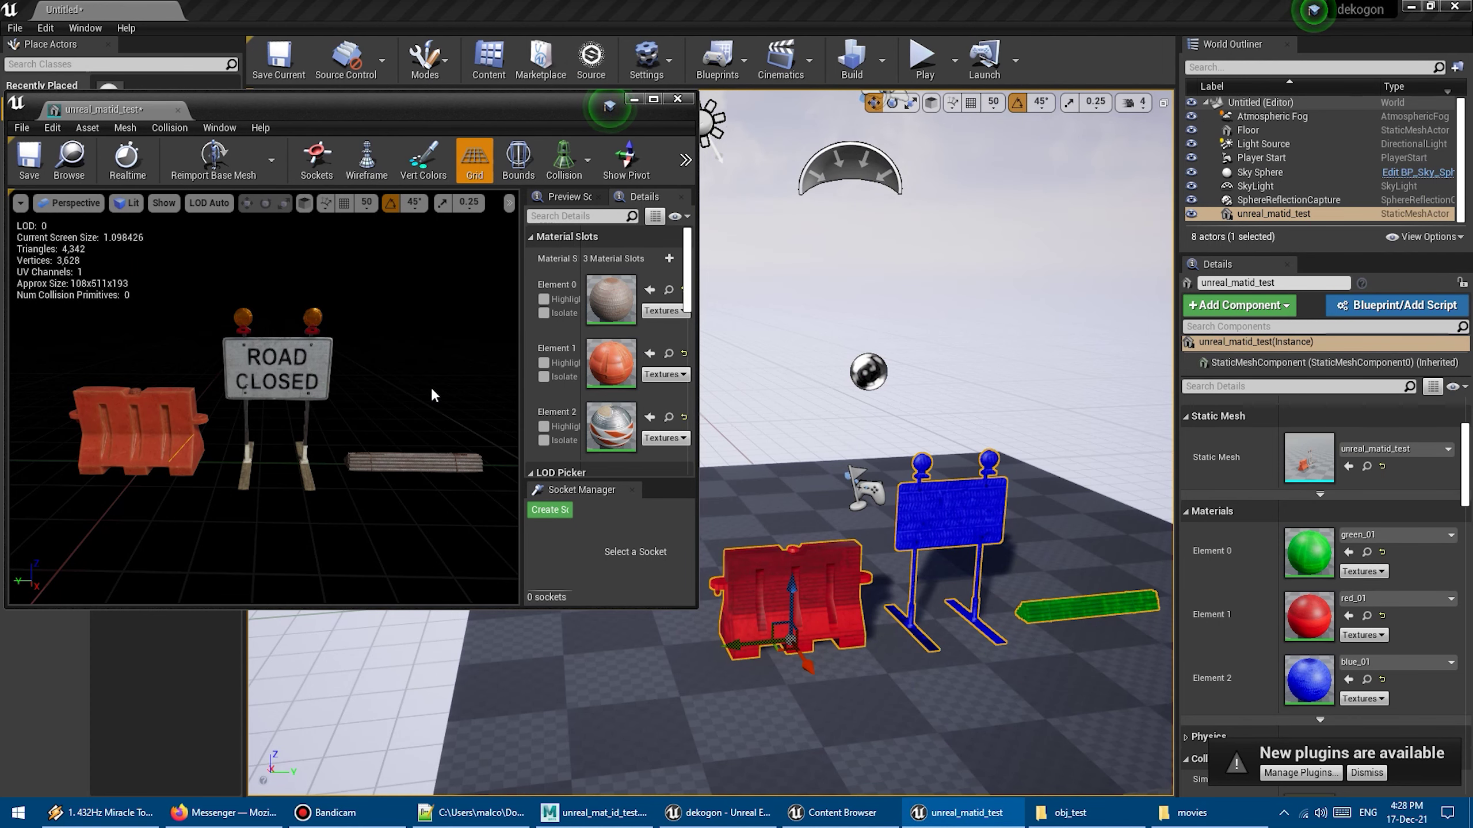
pyautogui.scroll(2, 794, 575)
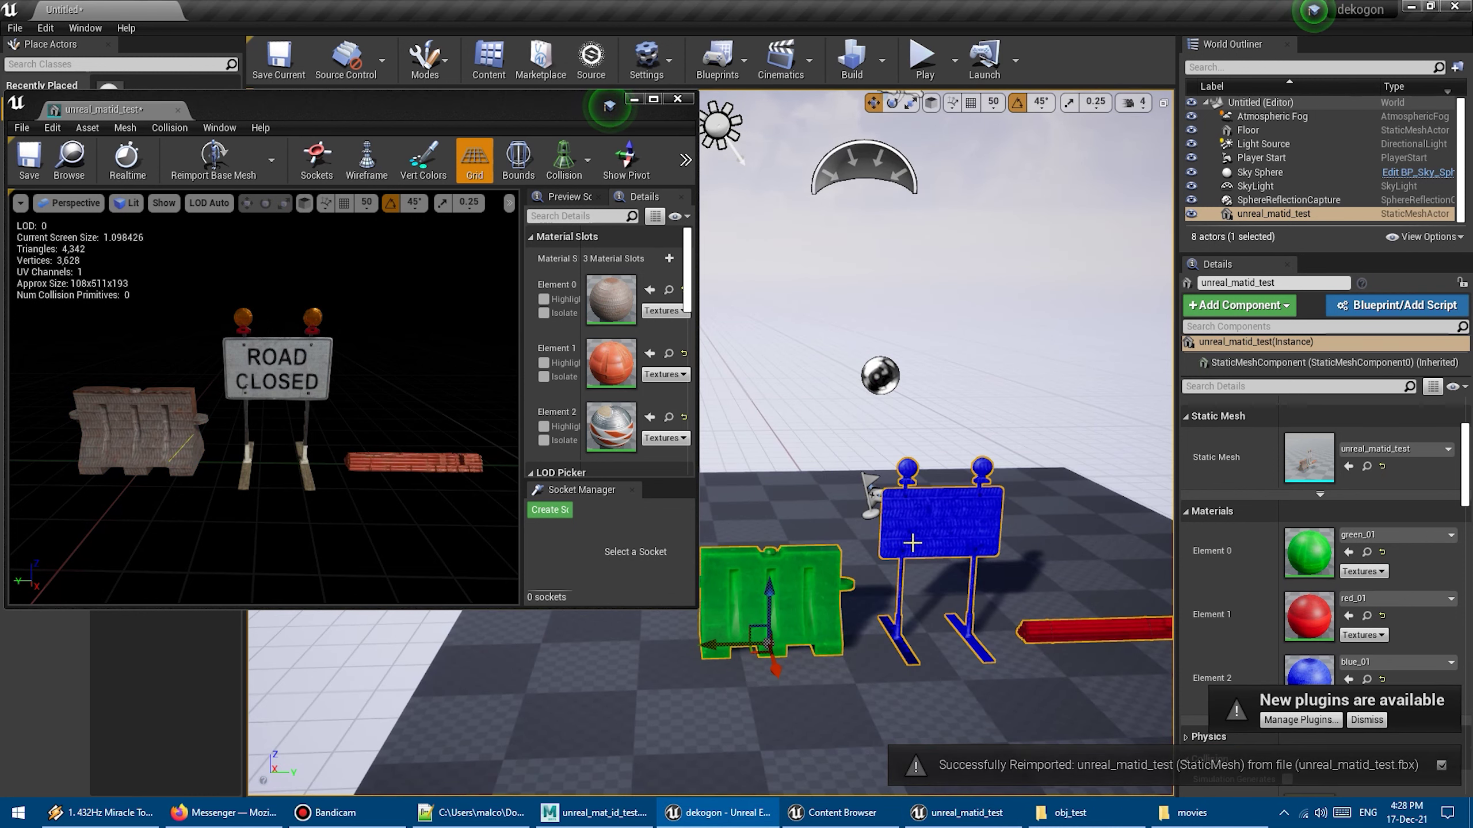
pyautogui.scroll(2, 931, 548)
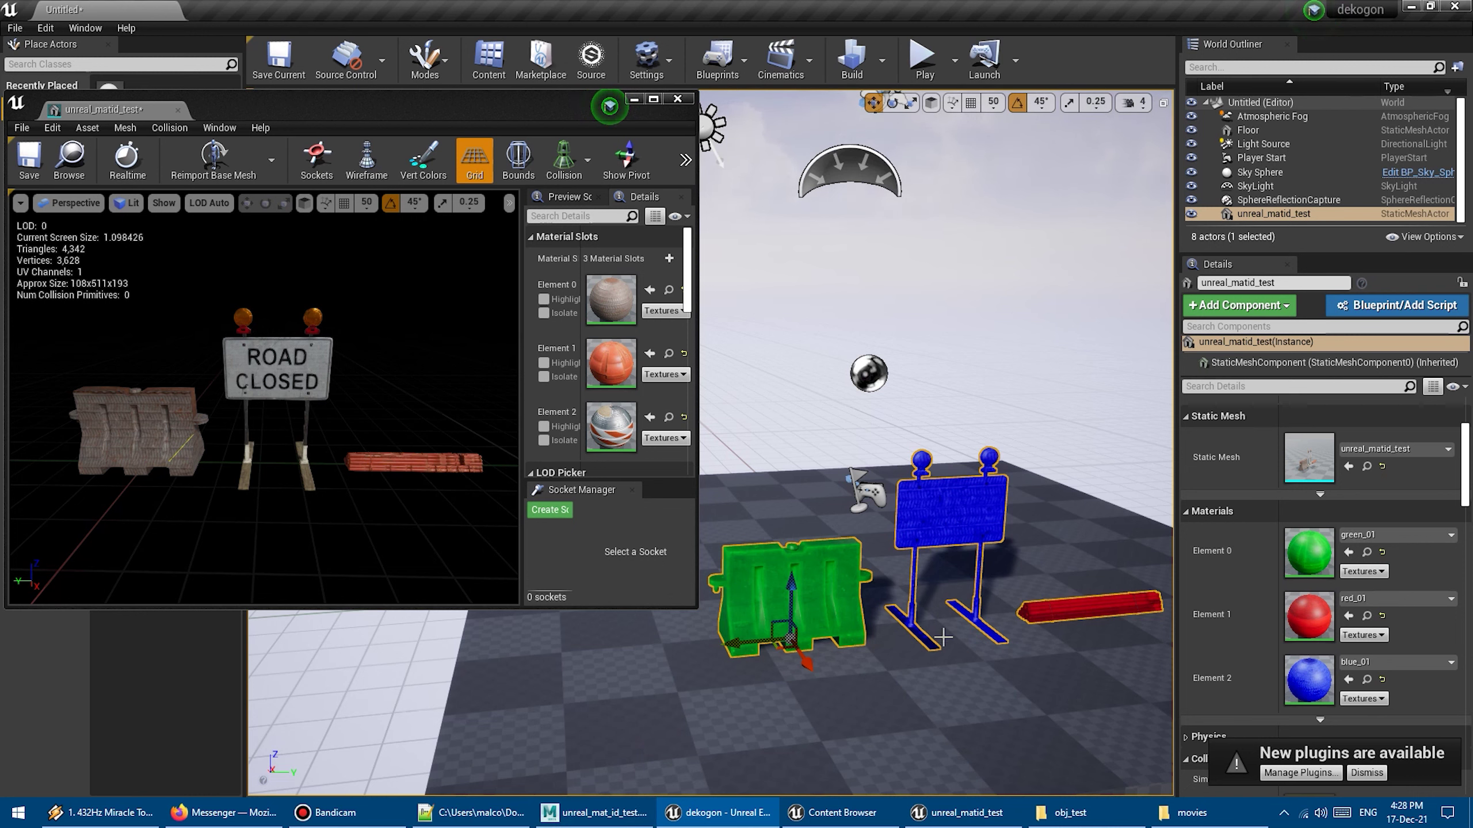
# In Maya, swap the names of the element_0 and element_2 materials.
pyautogui.click(599, 812)
pyautogui.scroll(3, 876, 552)
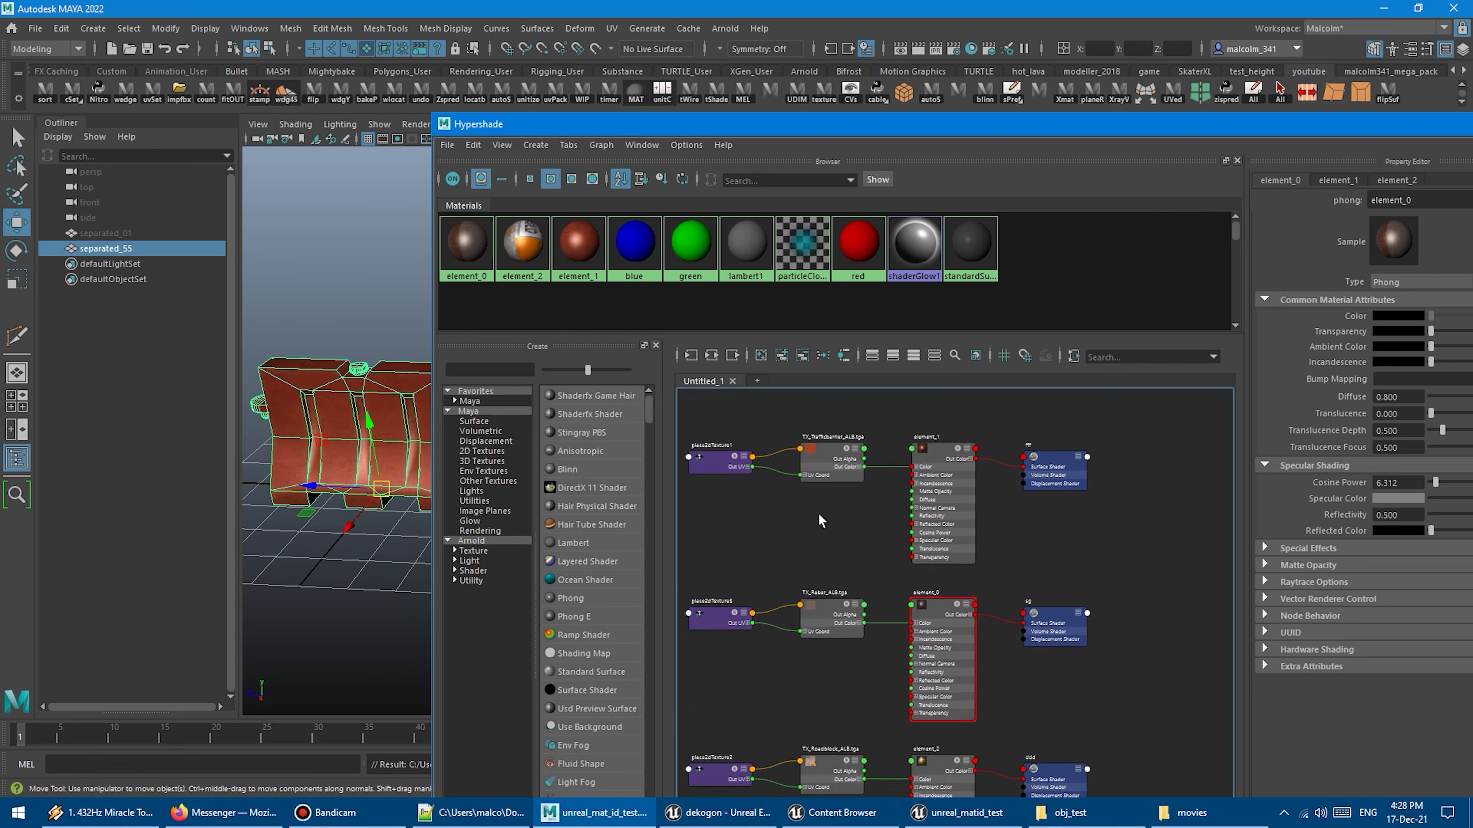
pyautogui.scroll(2, 875, 552)
pyautogui.scroll(-1, 864, 563)
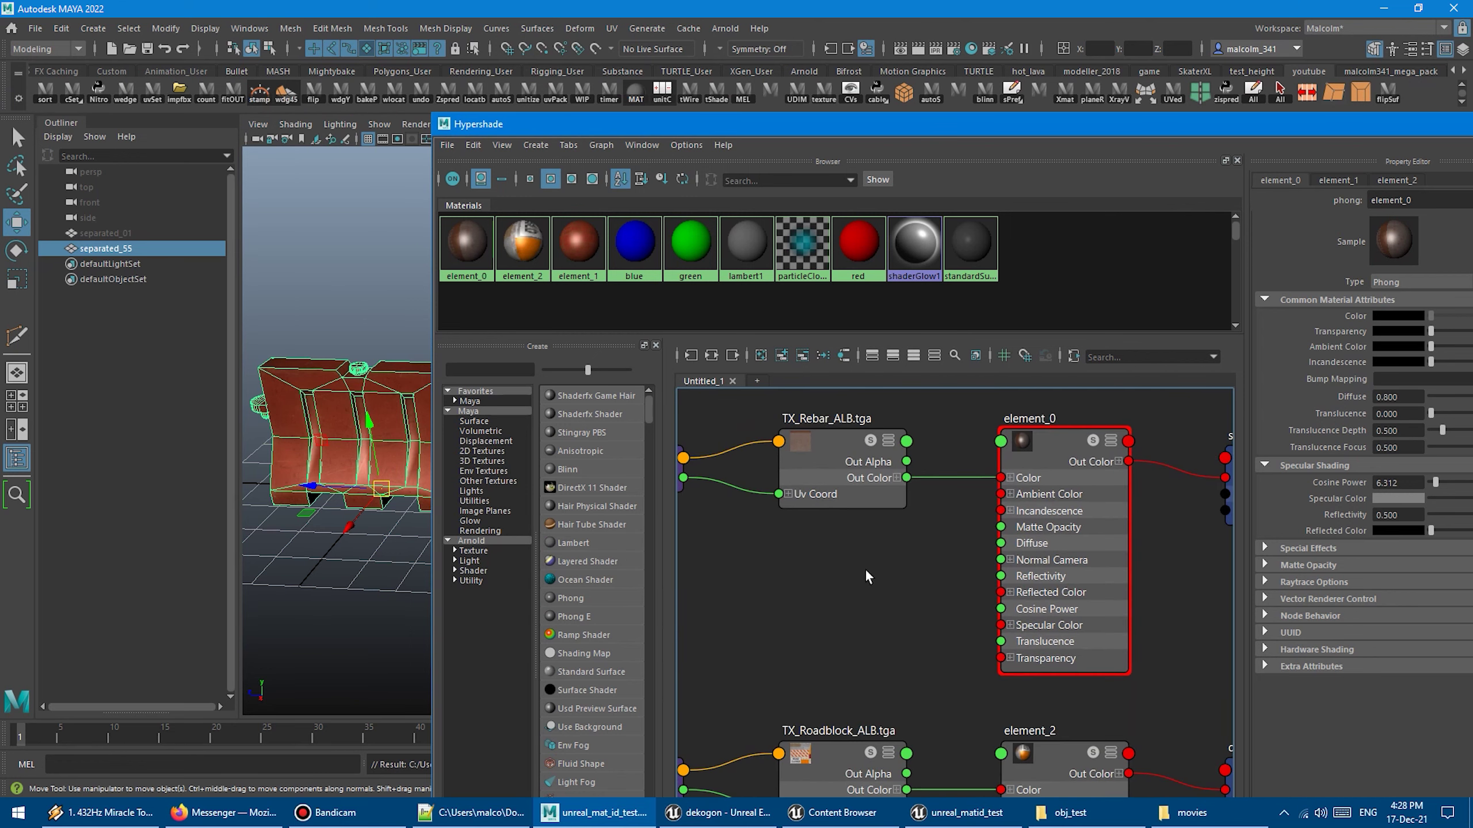
pyautogui.scroll(-1, 858, 627)
pyautogui.scroll(-1, 816, 518)
pyautogui.scroll(1, 816, 517)
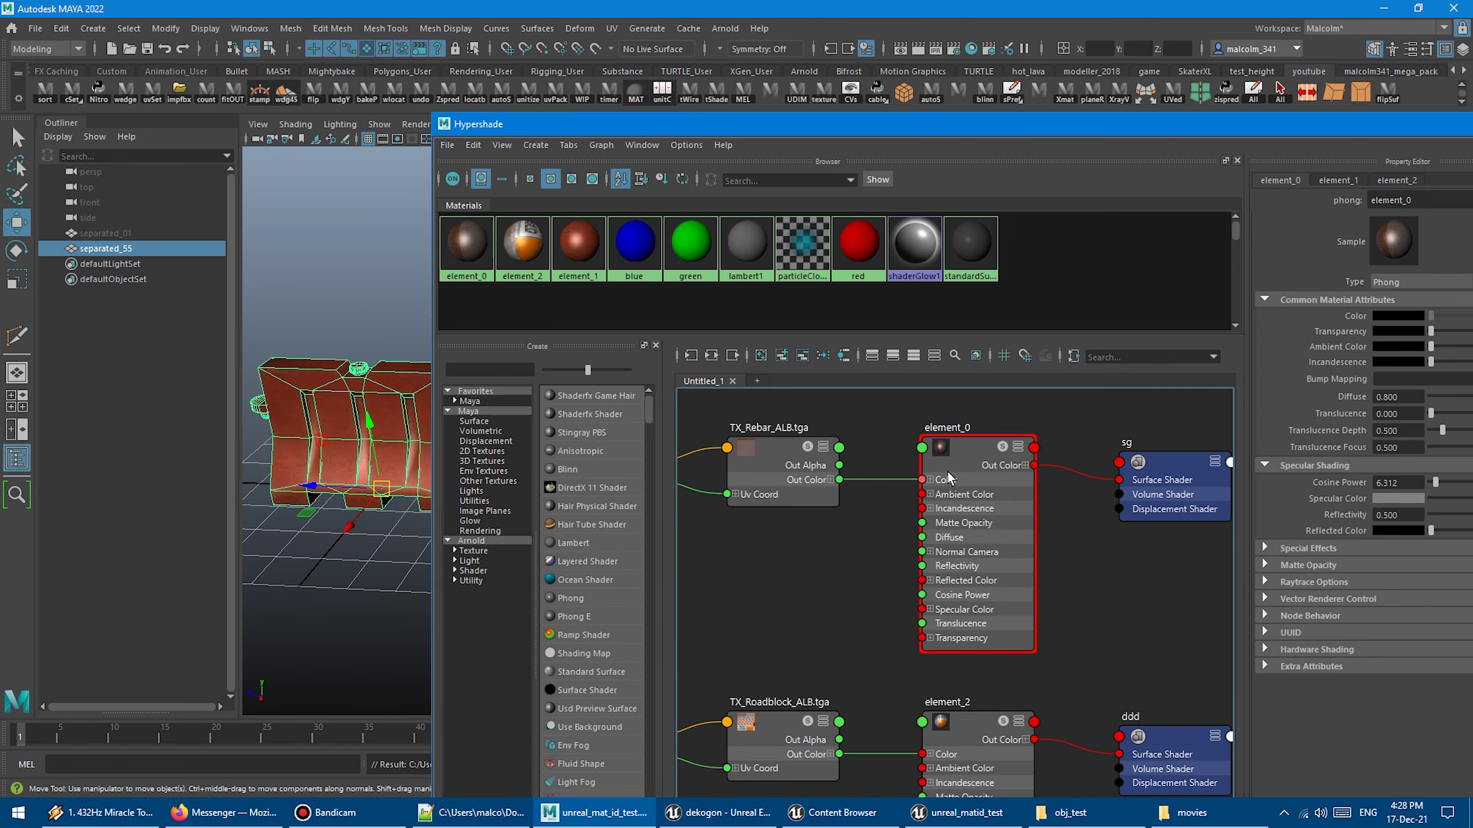
pyautogui.click(981, 666)
pyautogui.keyDown('shift'); pyautogui.click(967, 714); pyautogui.keyUp('shift')
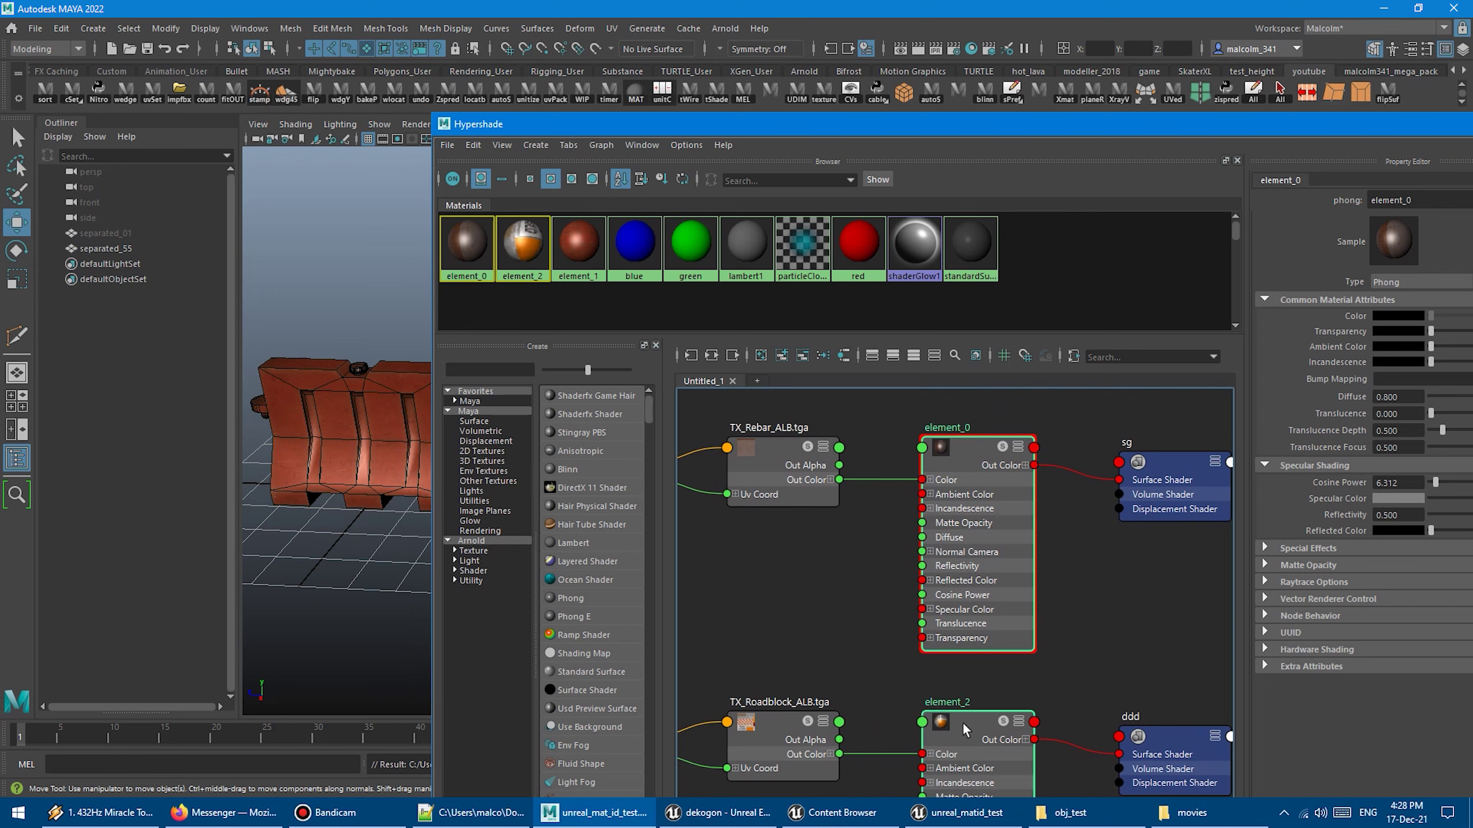
pyautogui.click(1390, 95)
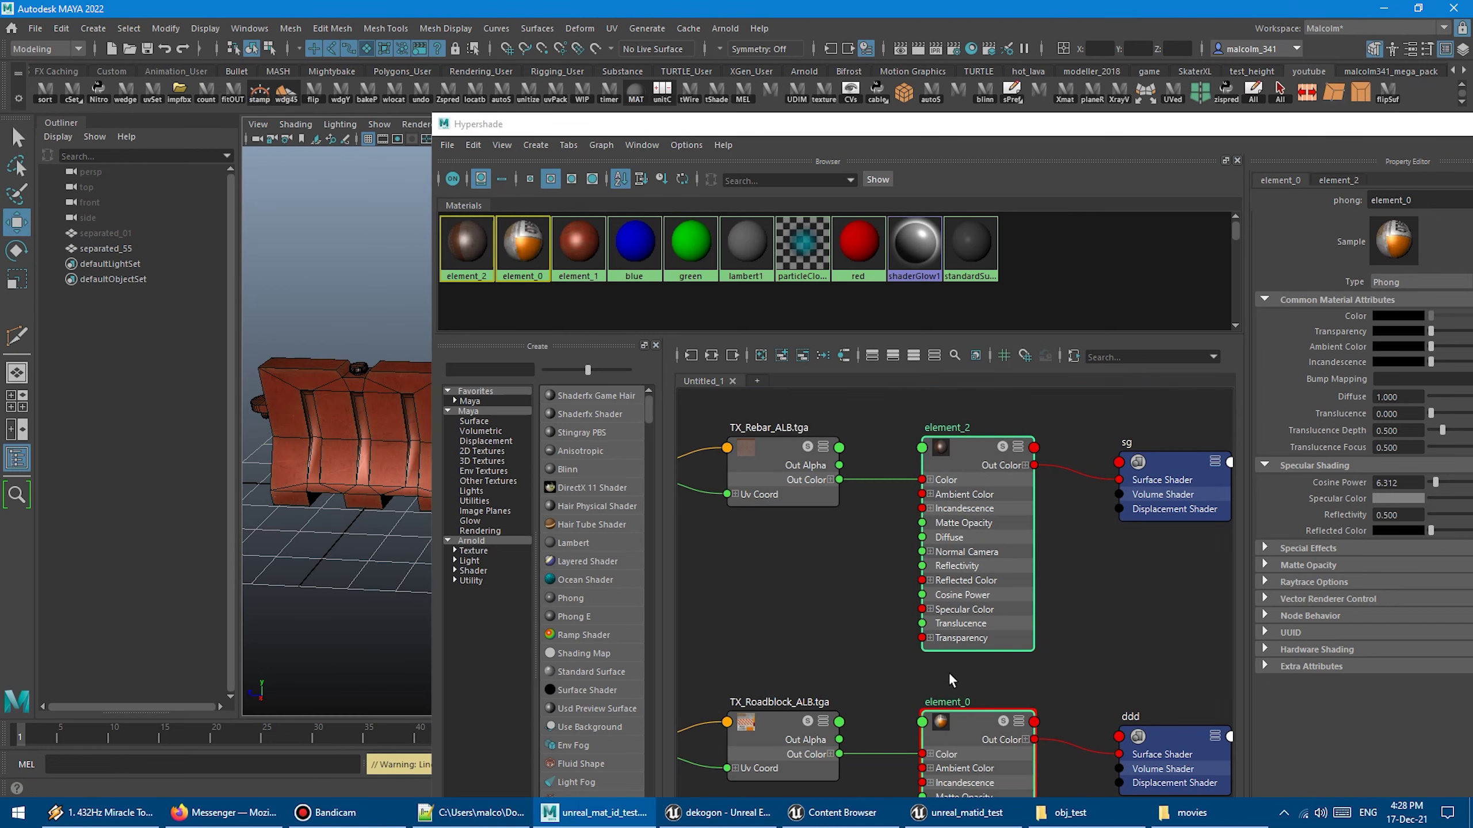
# Export the barrier mesh over unreal_matid_test.fbx and return to Unreal.
pyautogui.click(397, 416)
pyautogui.click(37, 28)
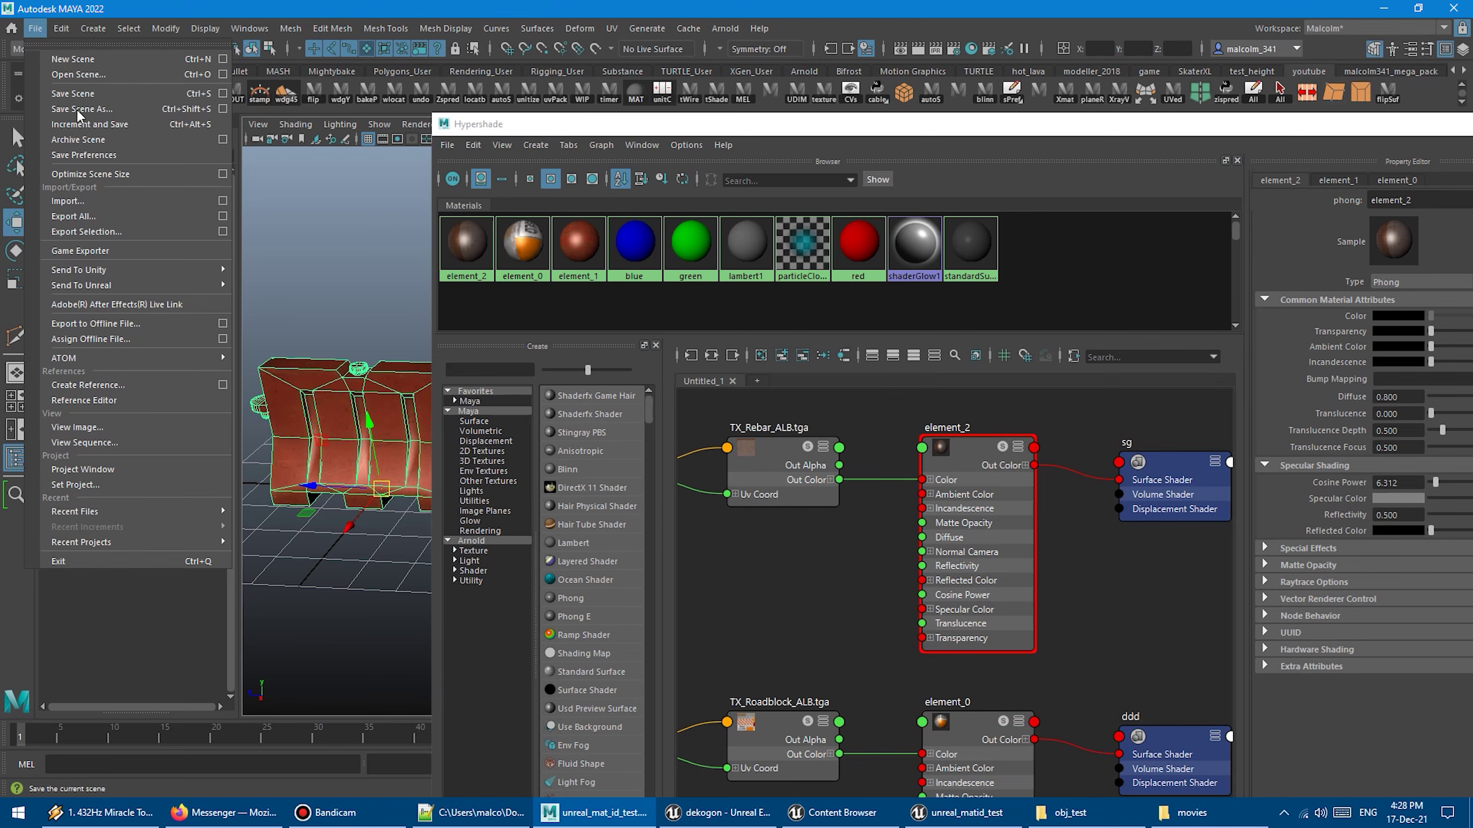
pyautogui.click(86, 232)
pyautogui.click(374, 270)
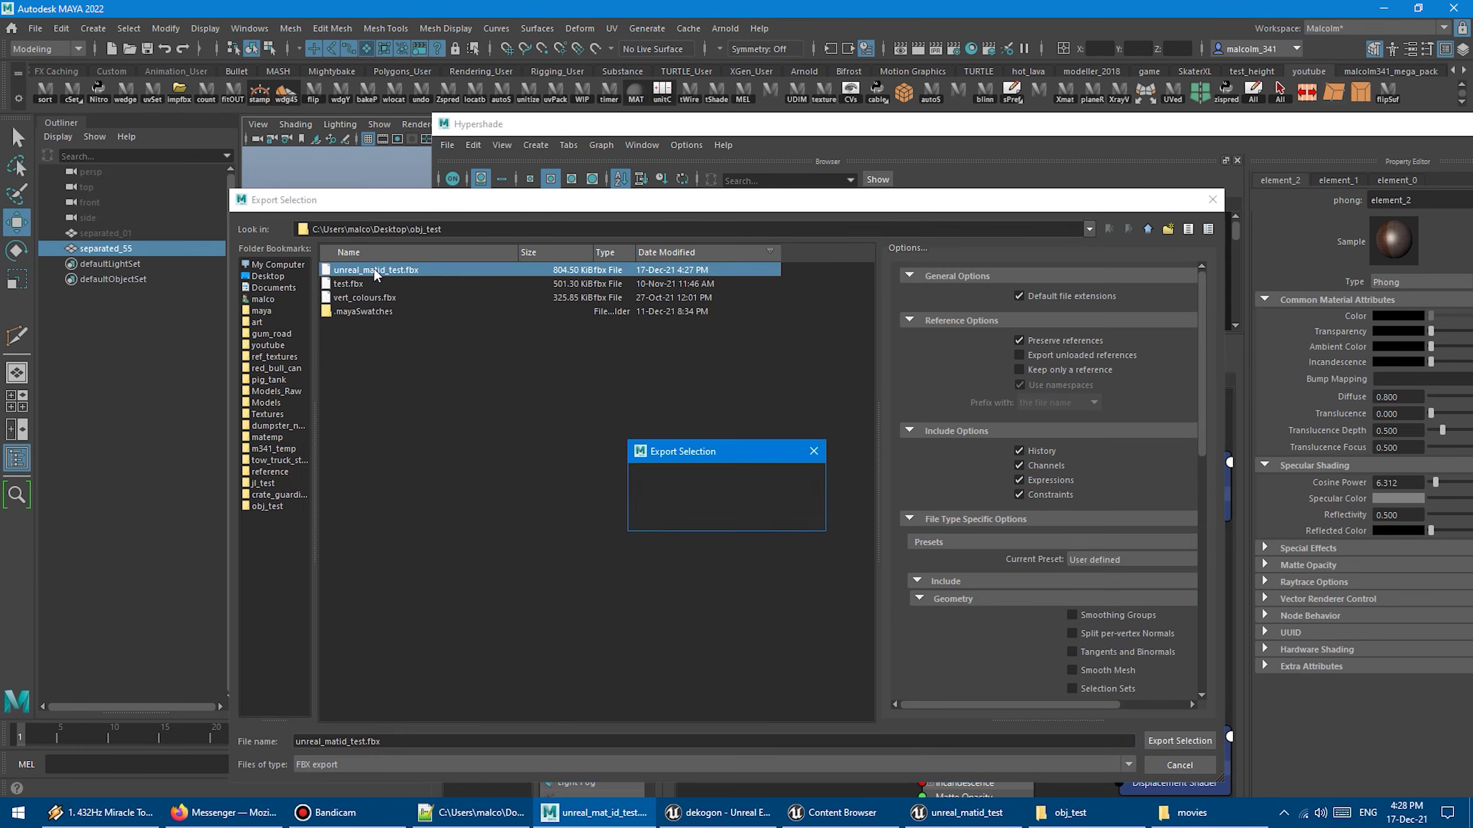
pyautogui.click(702, 512)
pyautogui.click(686, 815)
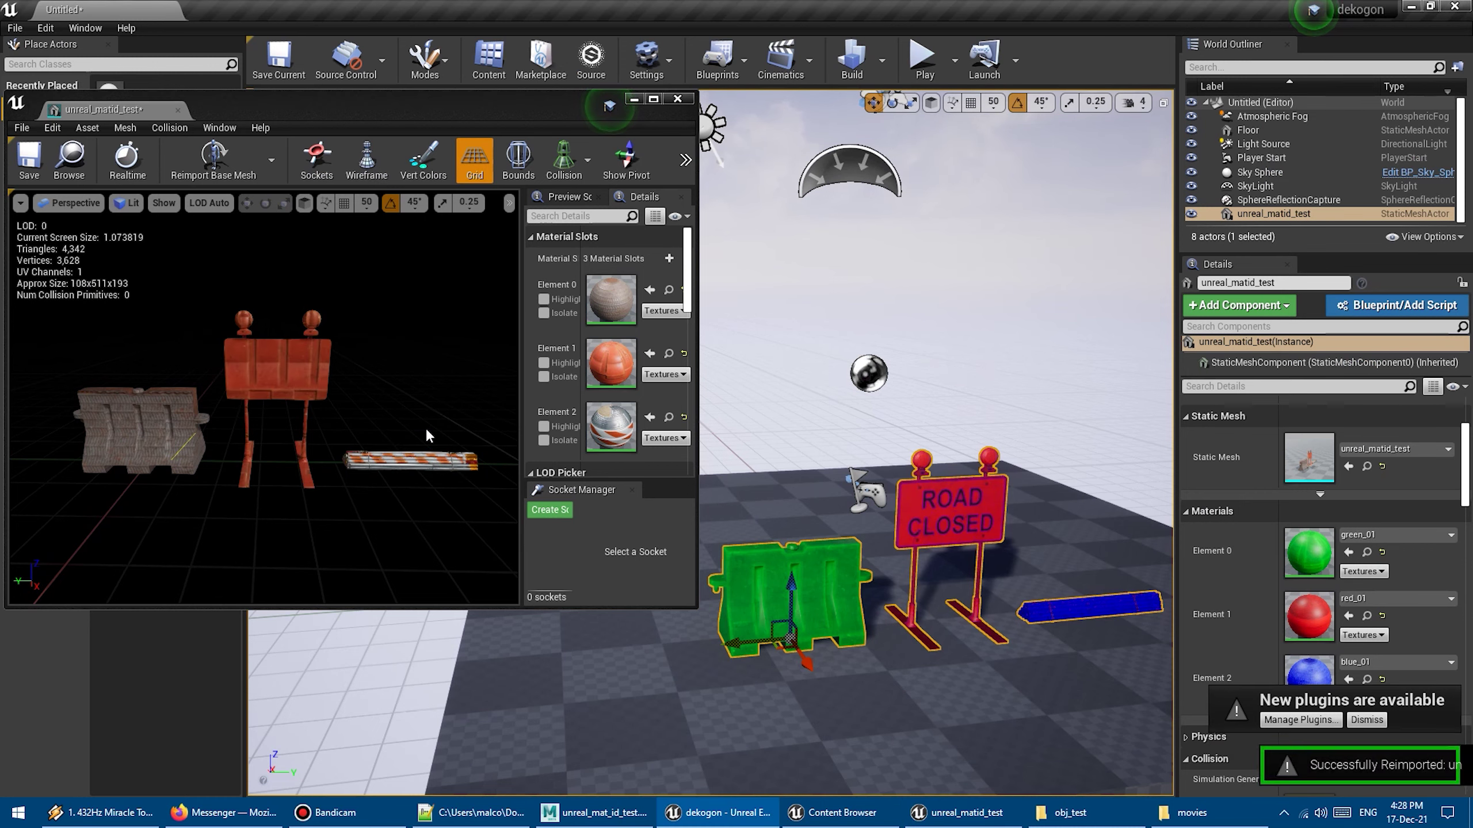
# Navigate the level view around the barriers and orbit the unreal_matid_test mesh preview.
pyautogui.moveTo(805, 346)
pyautogui.mouseDown(button='right')
pyautogui.moveTo(898, 369)
pyautogui.moveTo(834, 427)
pyautogui.moveTo(783, 529)
pyautogui.mouseUp(button='right')
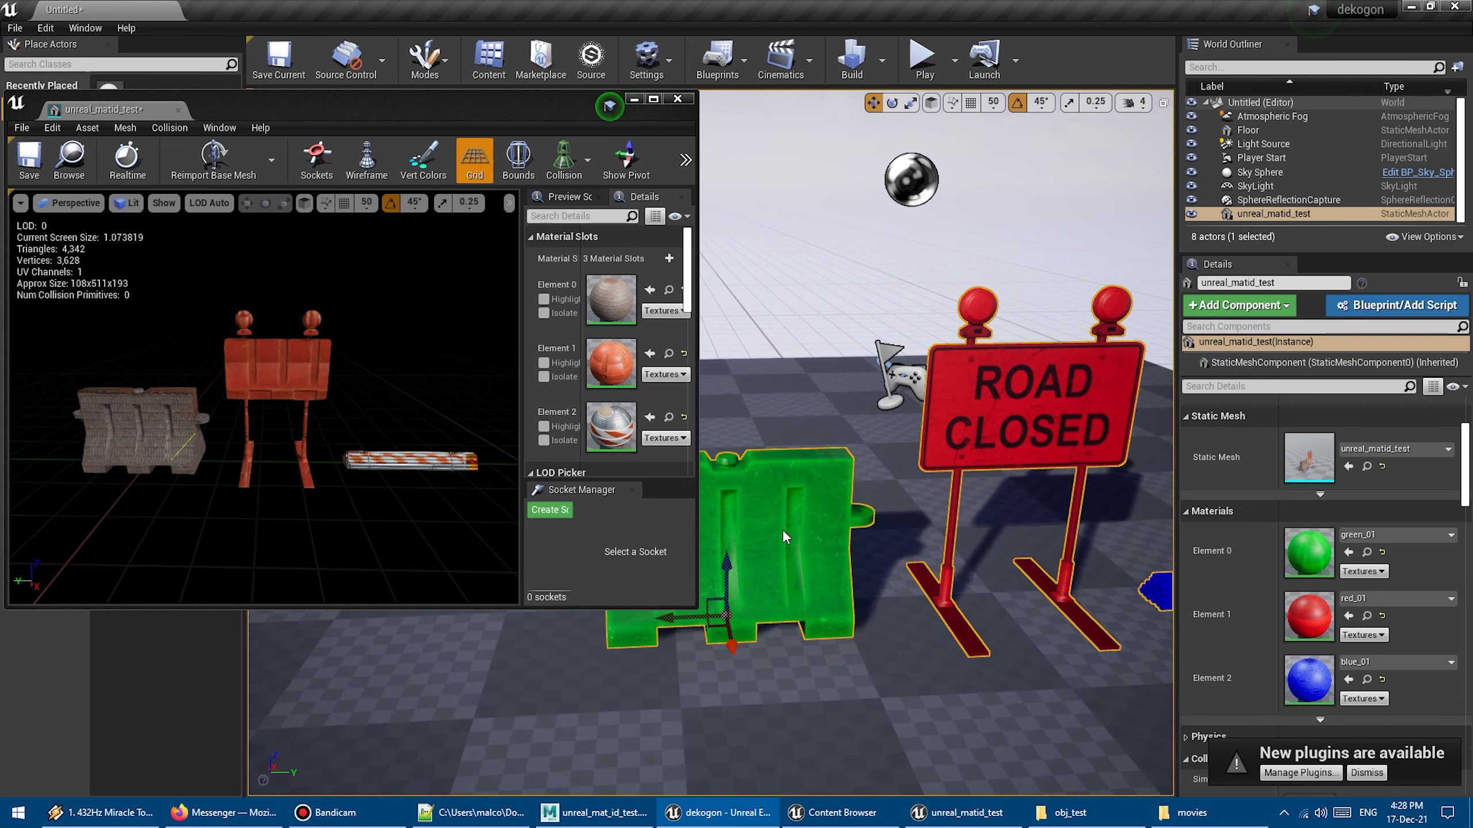
pyautogui.moveTo(958, 436); pyautogui.dragTo(947, 414, button='right')
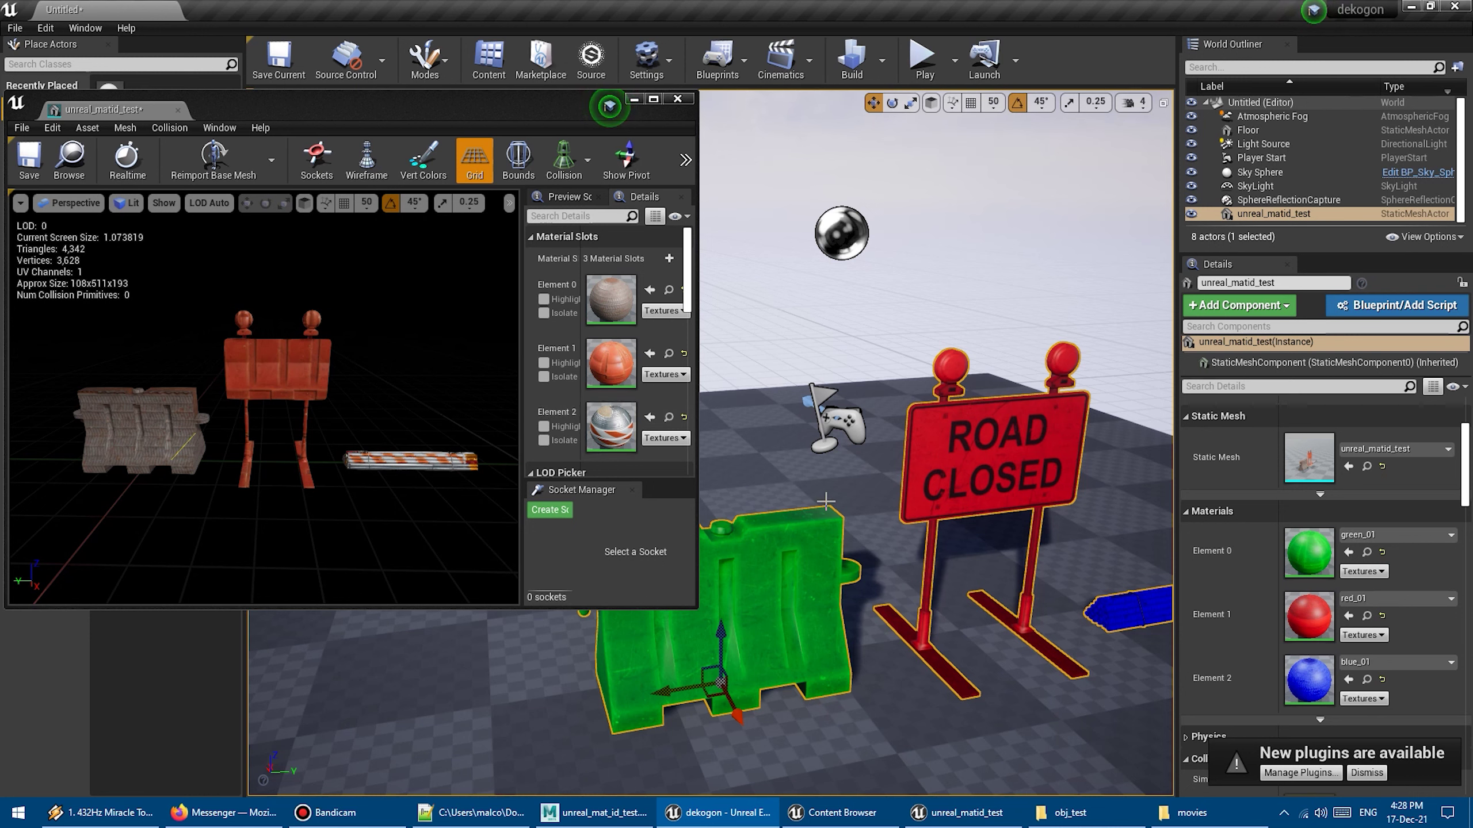
pyautogui.moveTo(472, 363); pyautogui.dragTo(512, 431)
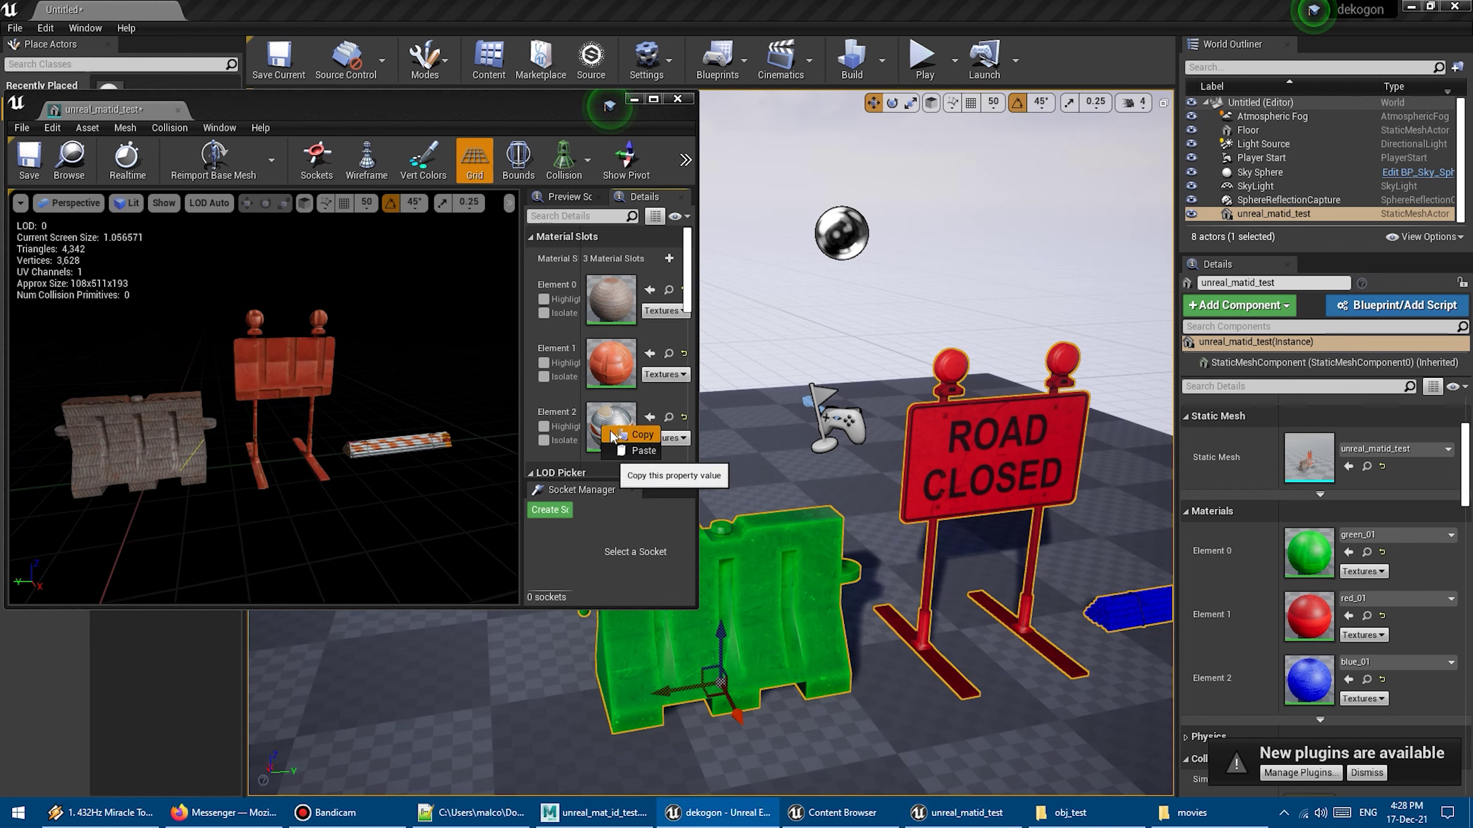
# Assign the striped roadblock material to Element 1 and plain concrete to Element 2, checking parts with Highlight.
pyautogui.click(545, 362)
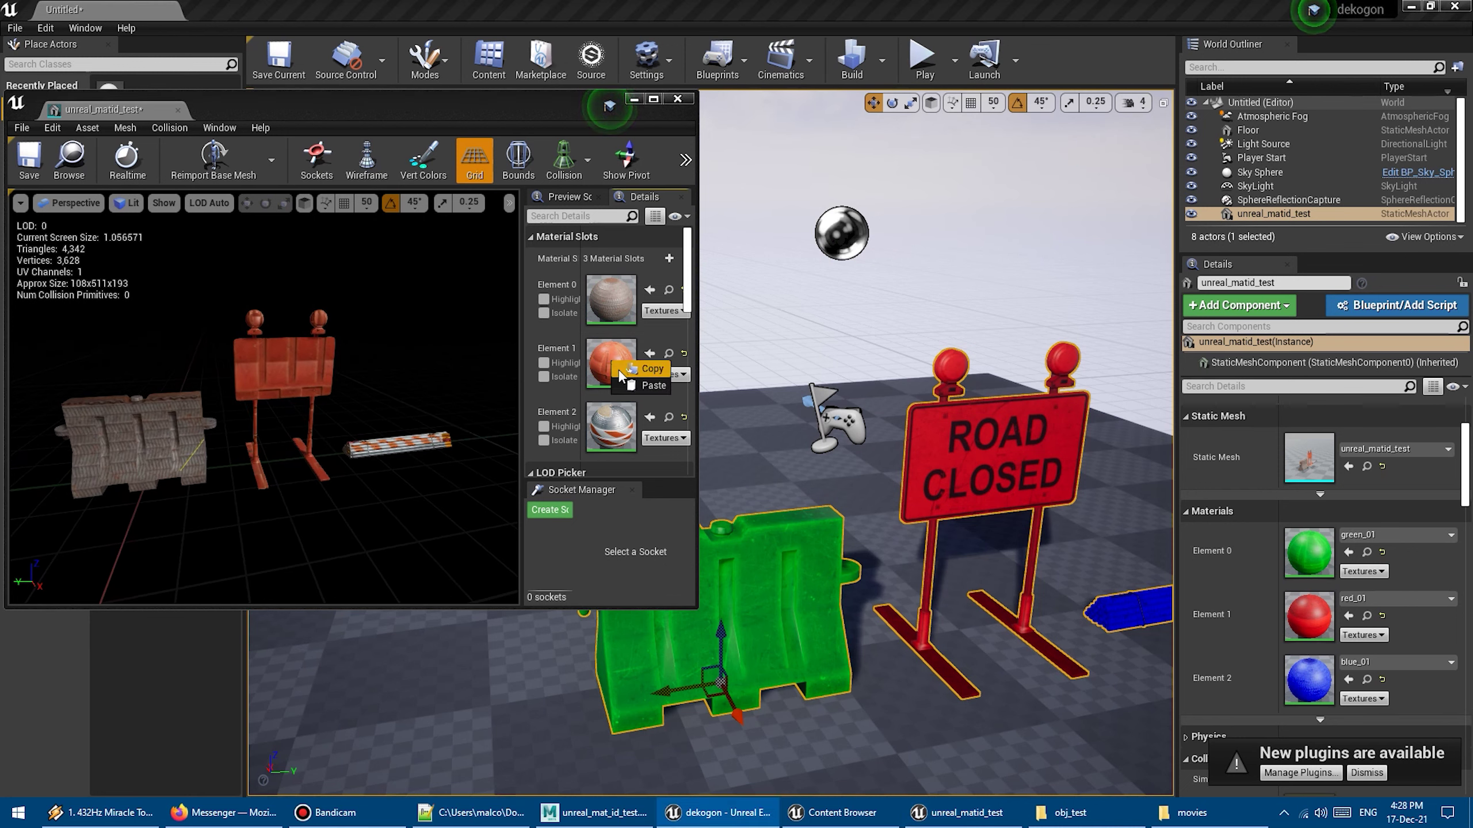
pyautogui.click(650, 354)
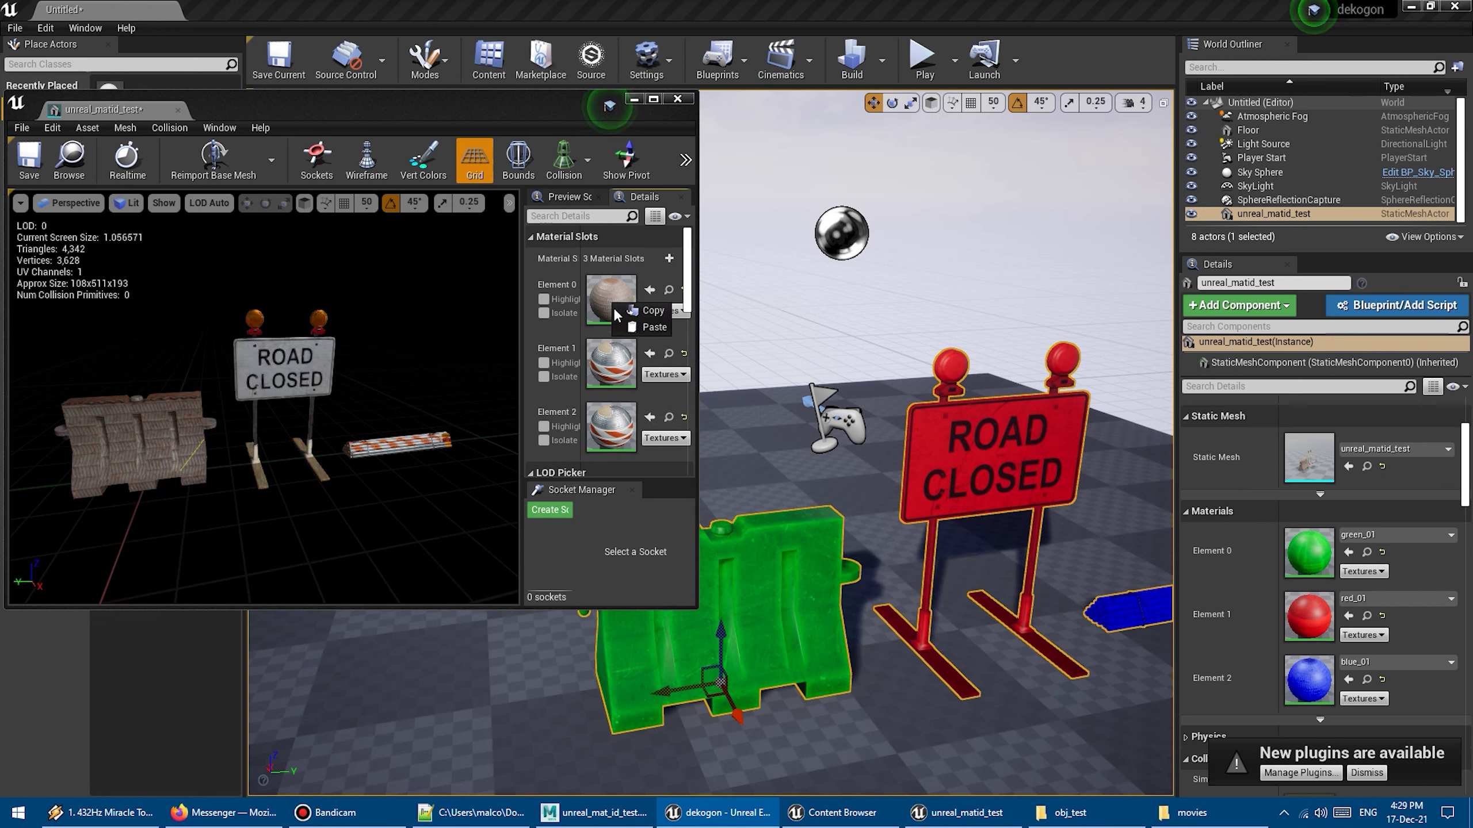
pyautogui.click(544, 301)
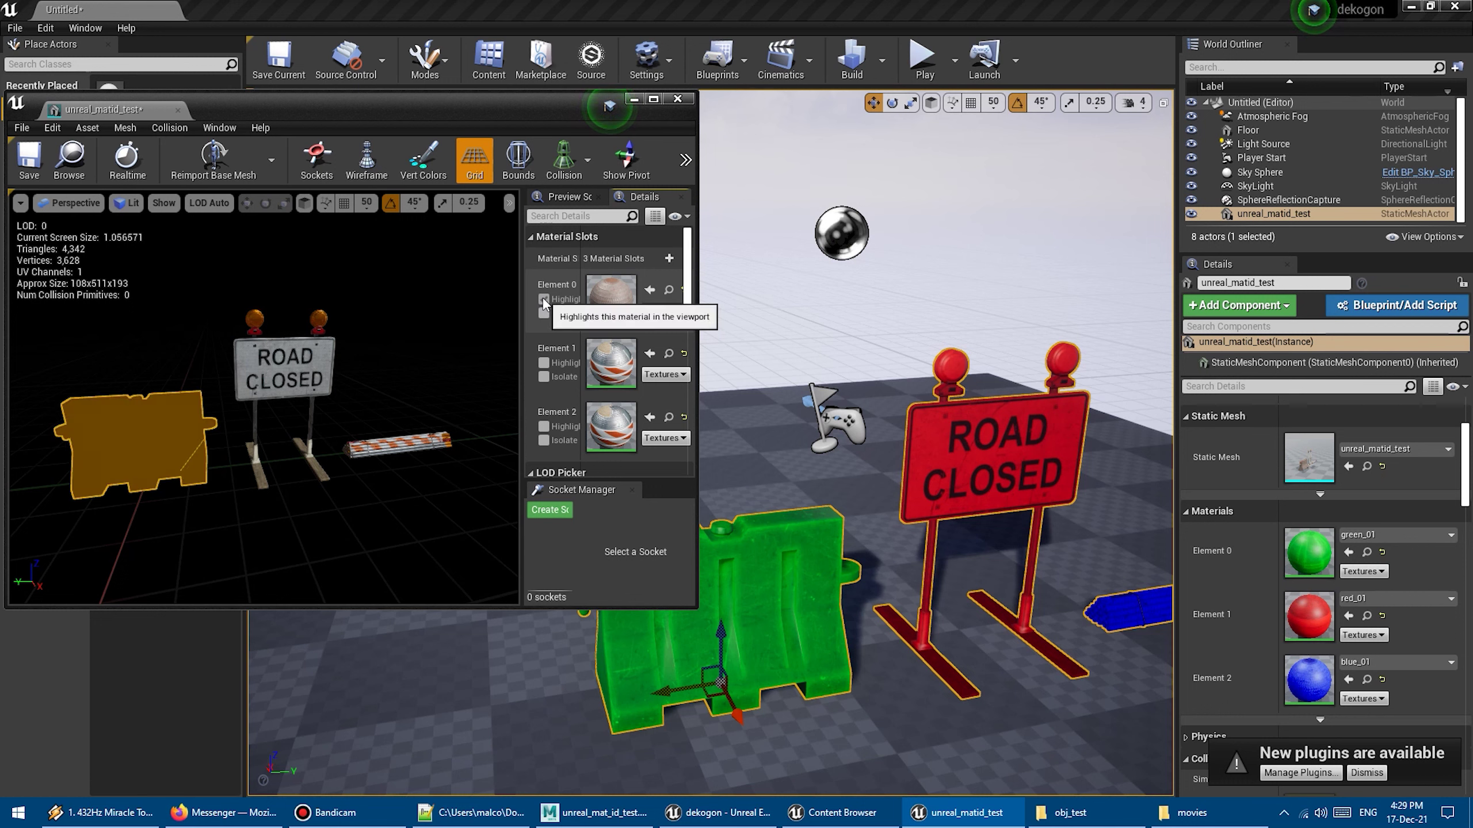
pyautogui.click(544, 300)
pyautogui.click(545, 427)
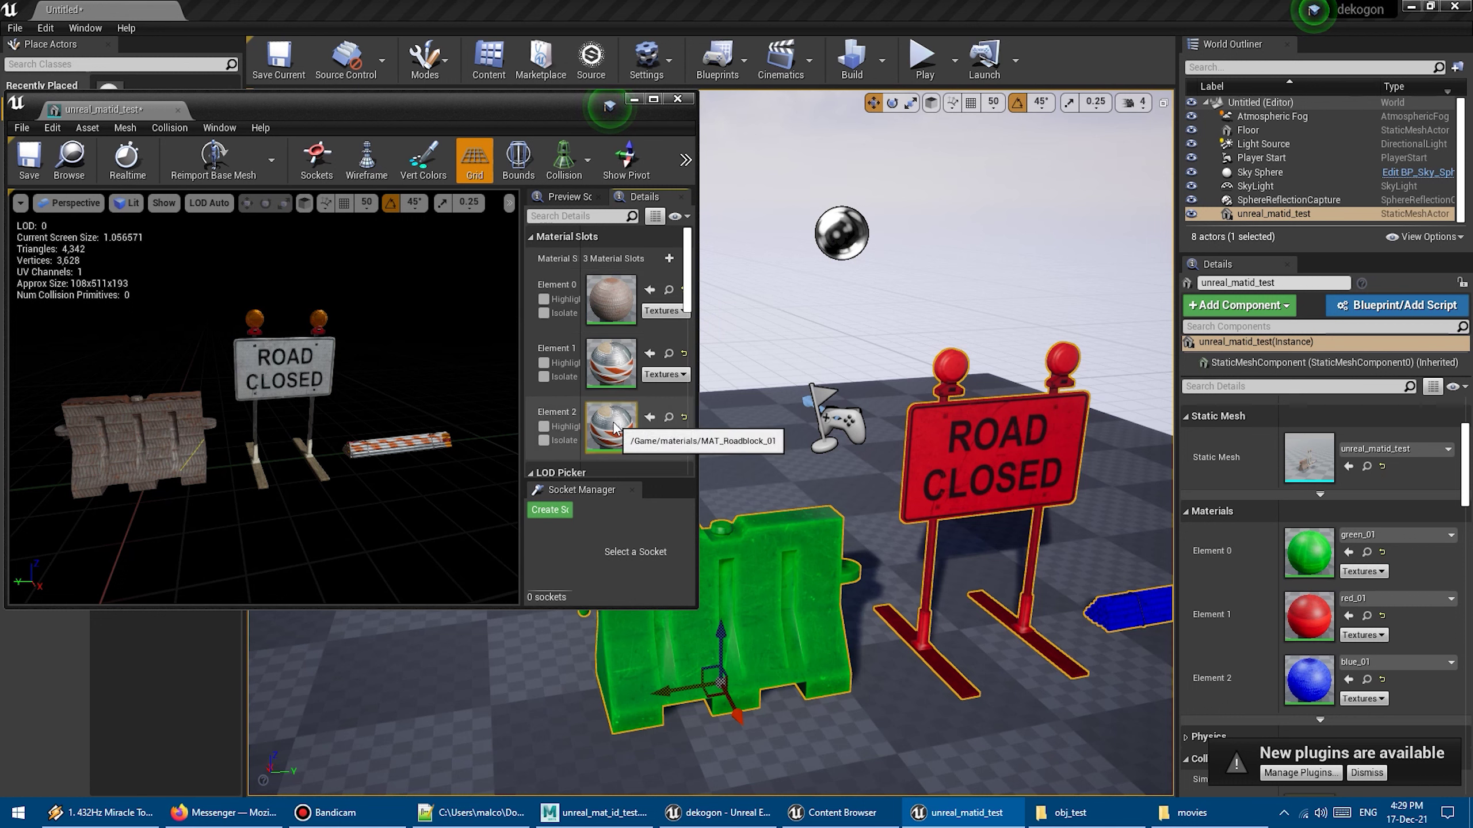
pyautogui.click(650, 417)
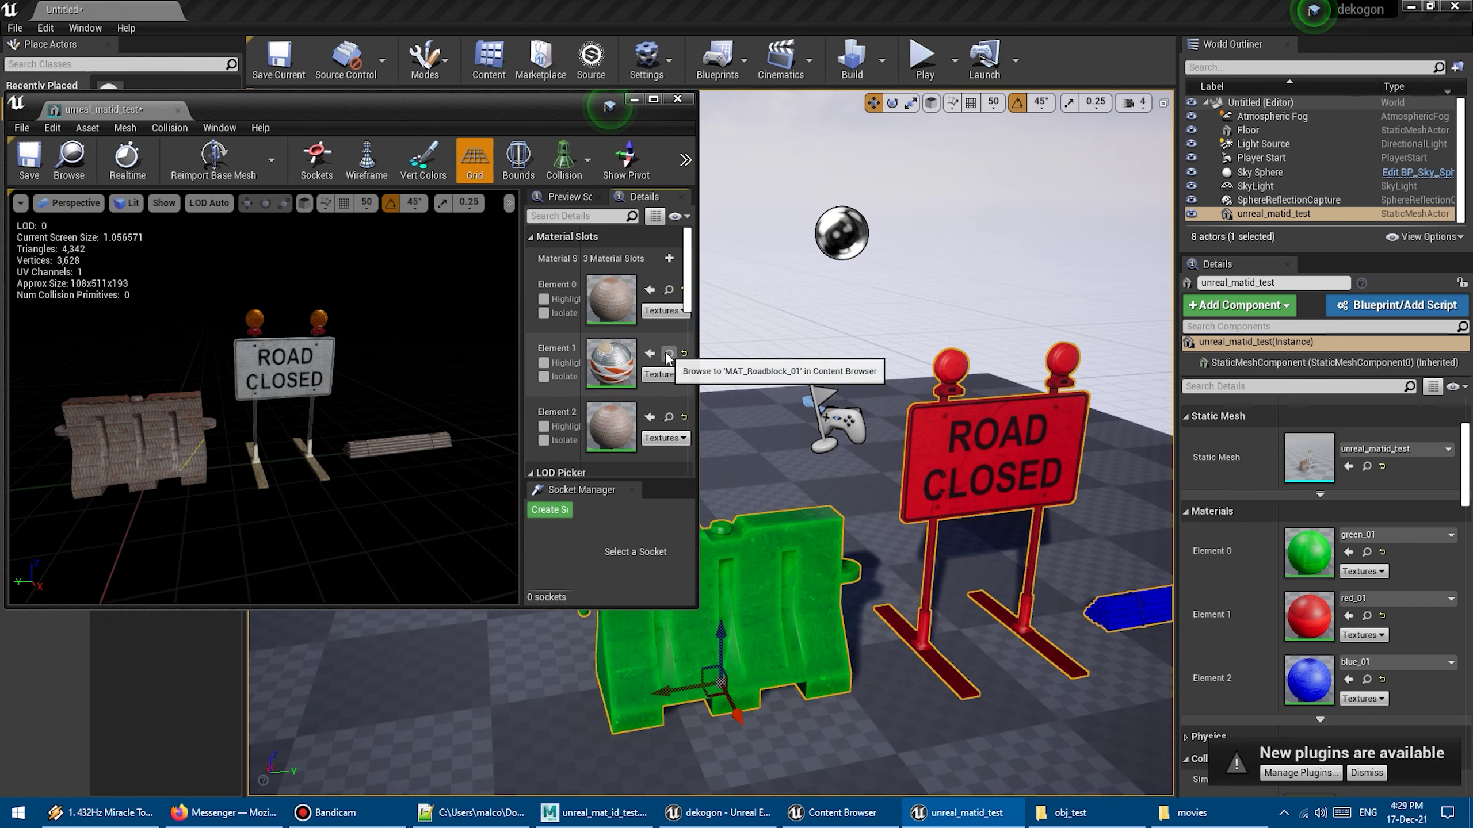
# Assign the orange barrier material to Element 0, inspect the preview and save the mesh asset.
pyautogui.click(667, 355)
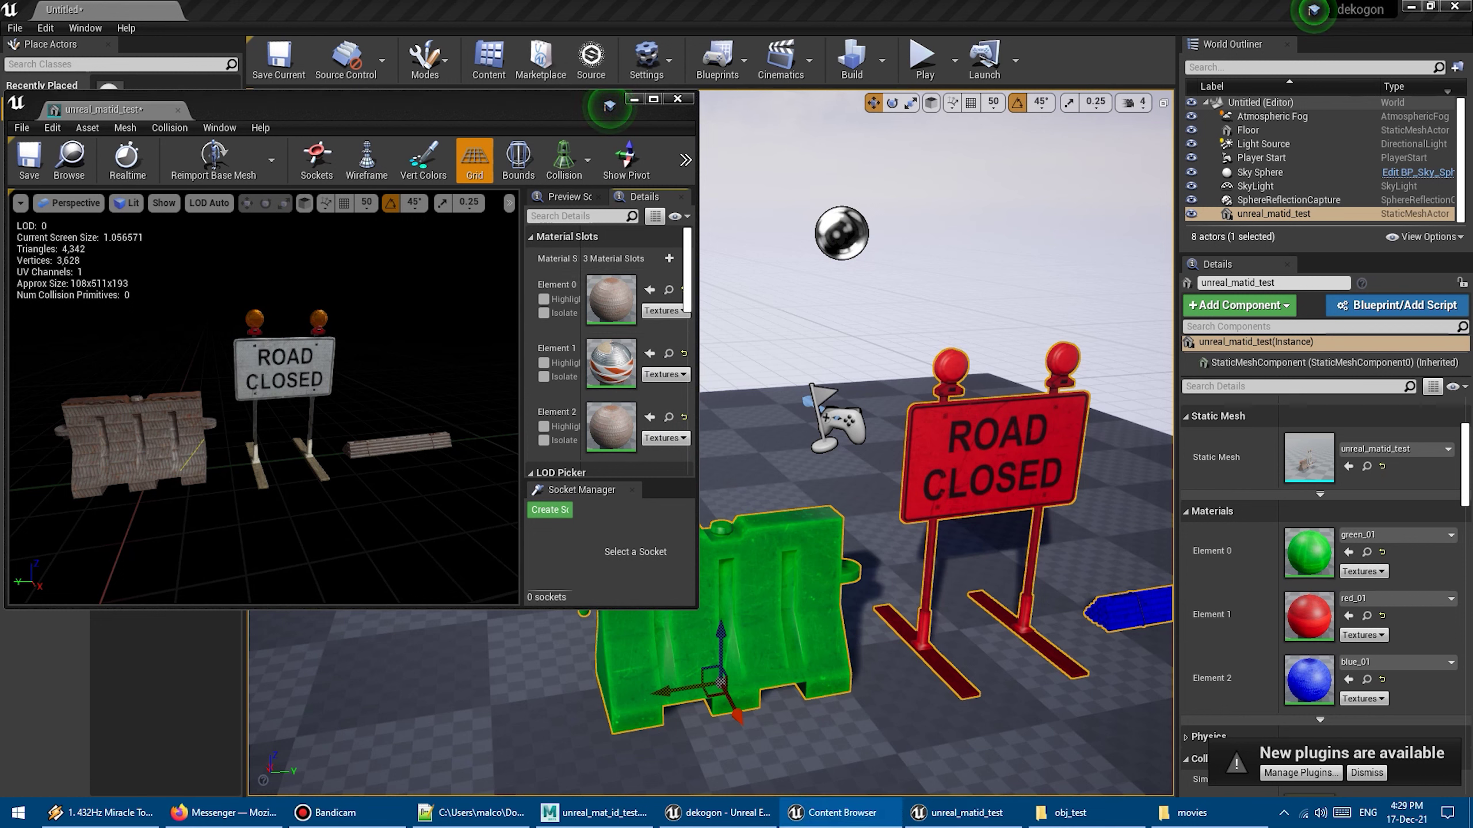
pyautogui.click(548, 373)
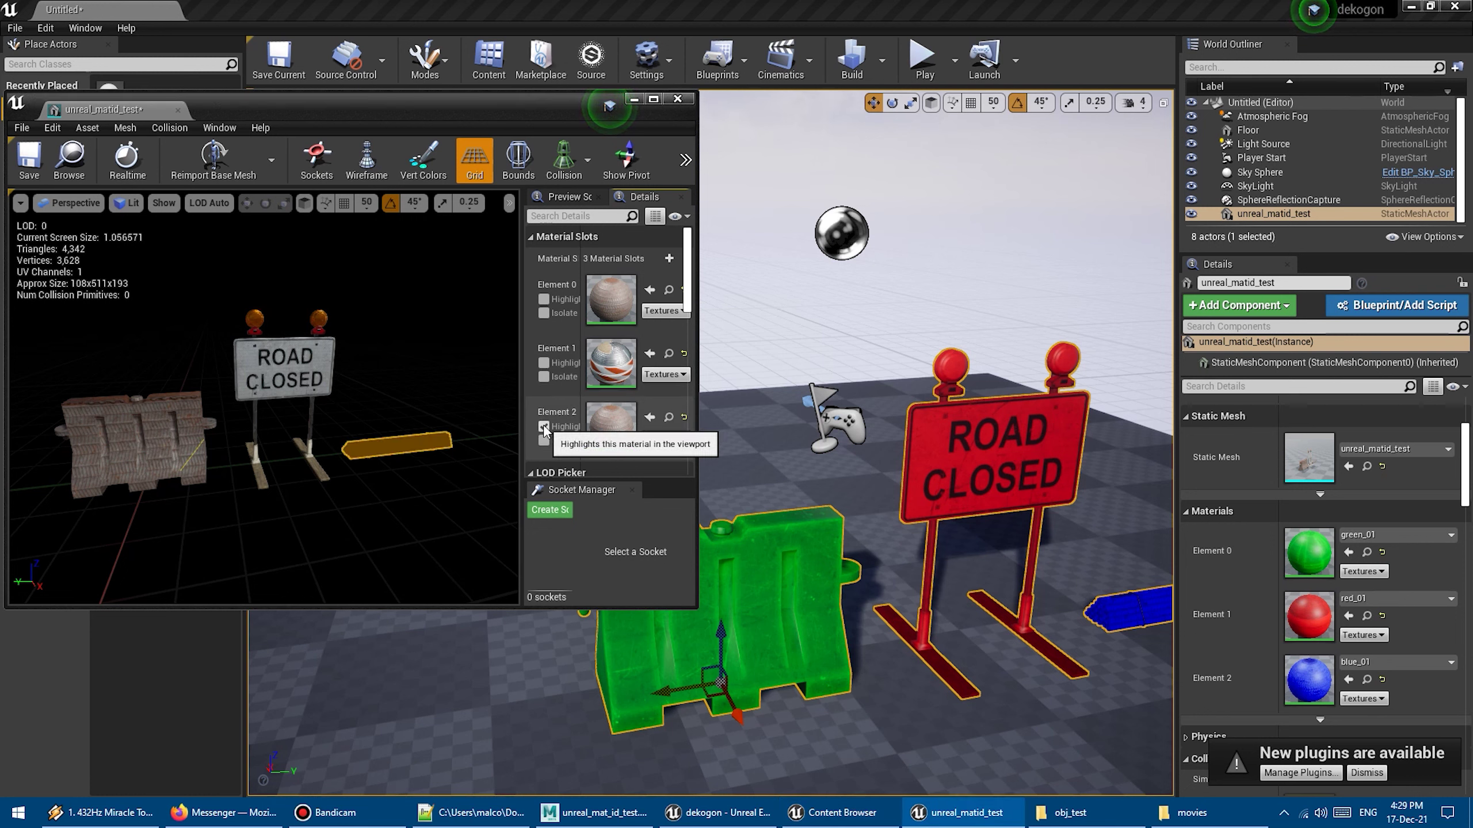
pyautogui.click(652, 296)
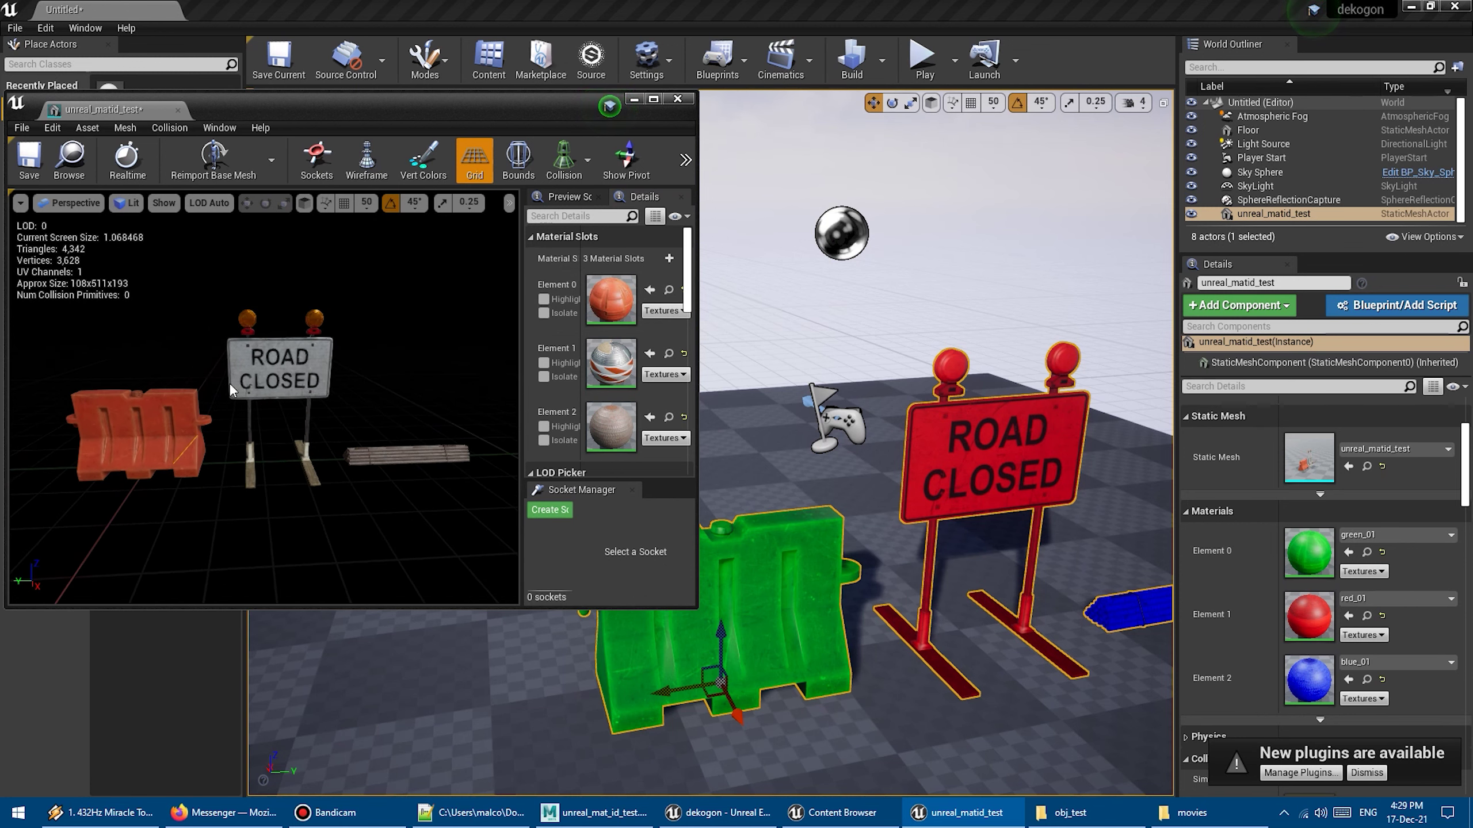
pyautogui.moveTo(322, 425); pyautogui.dragTo(321, 426)
pyautogui.moveTo(886, 526)
pyautogui.mouseDown()
pyautogui.moveTo(989, 525)
pyautogui.moveTo(841, 500)
pyautogui.mouseUp()
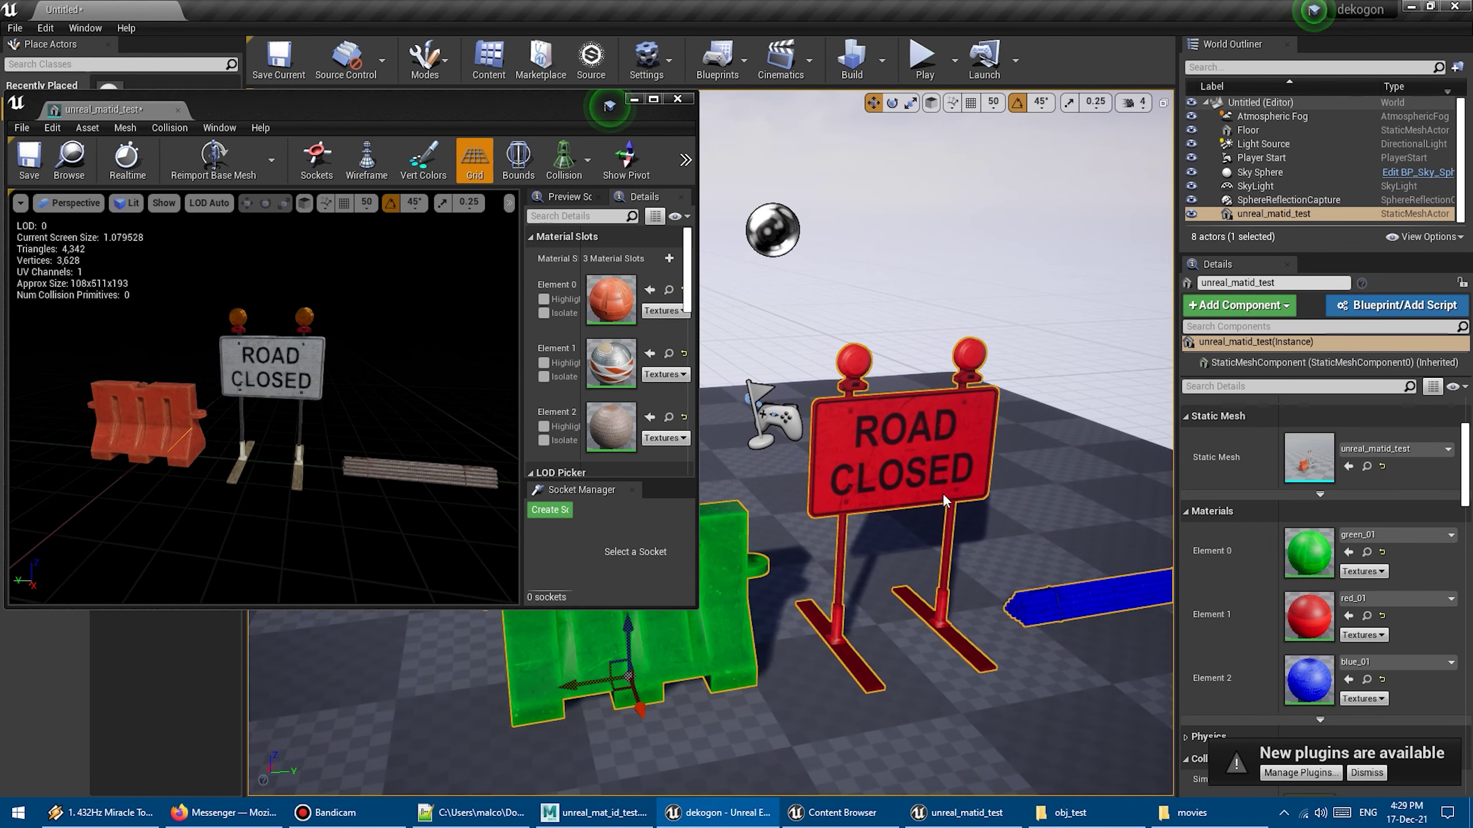
pyautogui.click(29, 158)
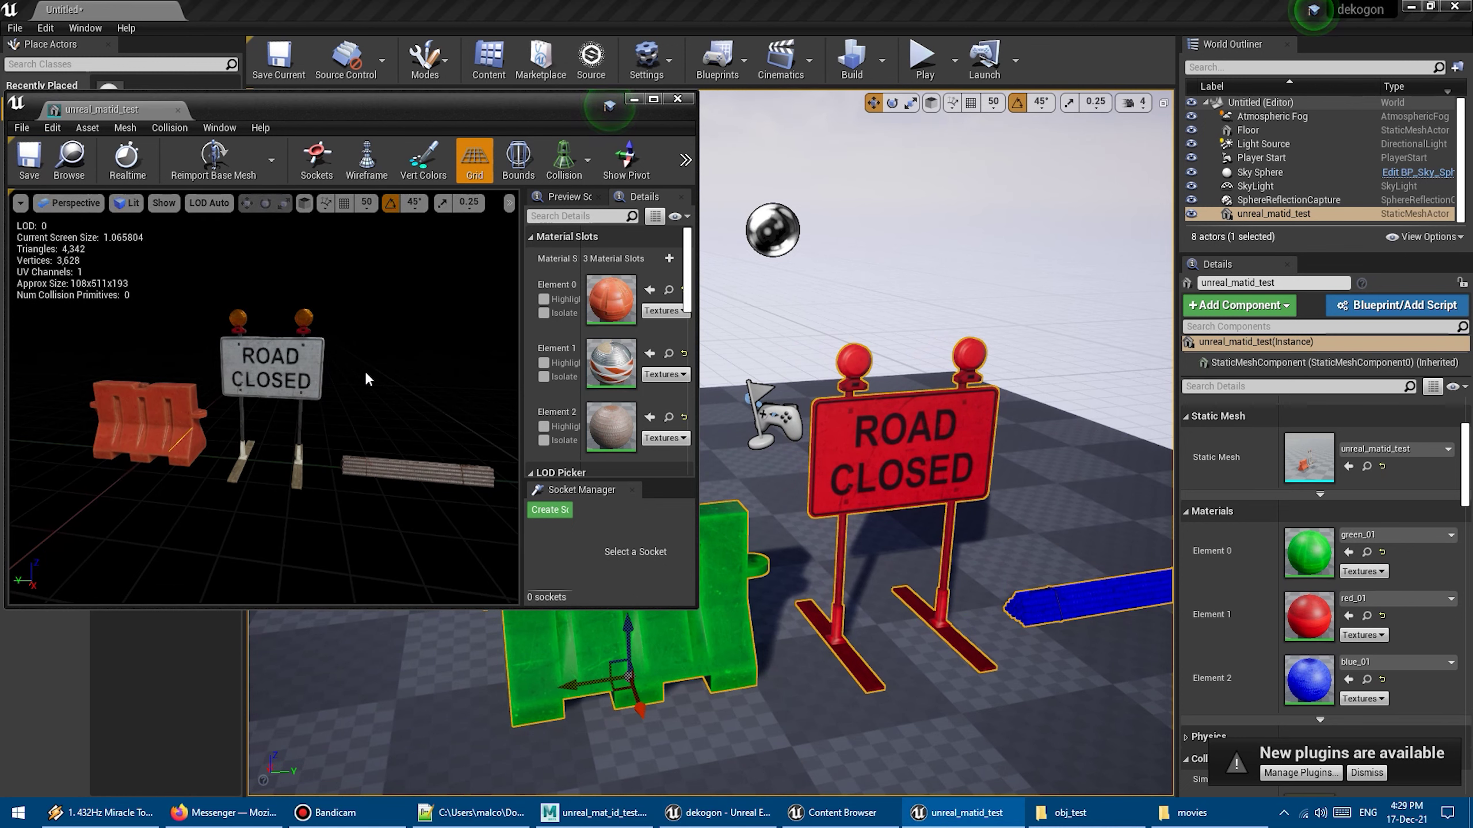
pyautogui.moveTo(366, 370)
pyautogui.mouseDown()
pyautogui.moveTo(378, 373)
pyautogui.moveTo(348, 380)
pyautogui.mouseUp()
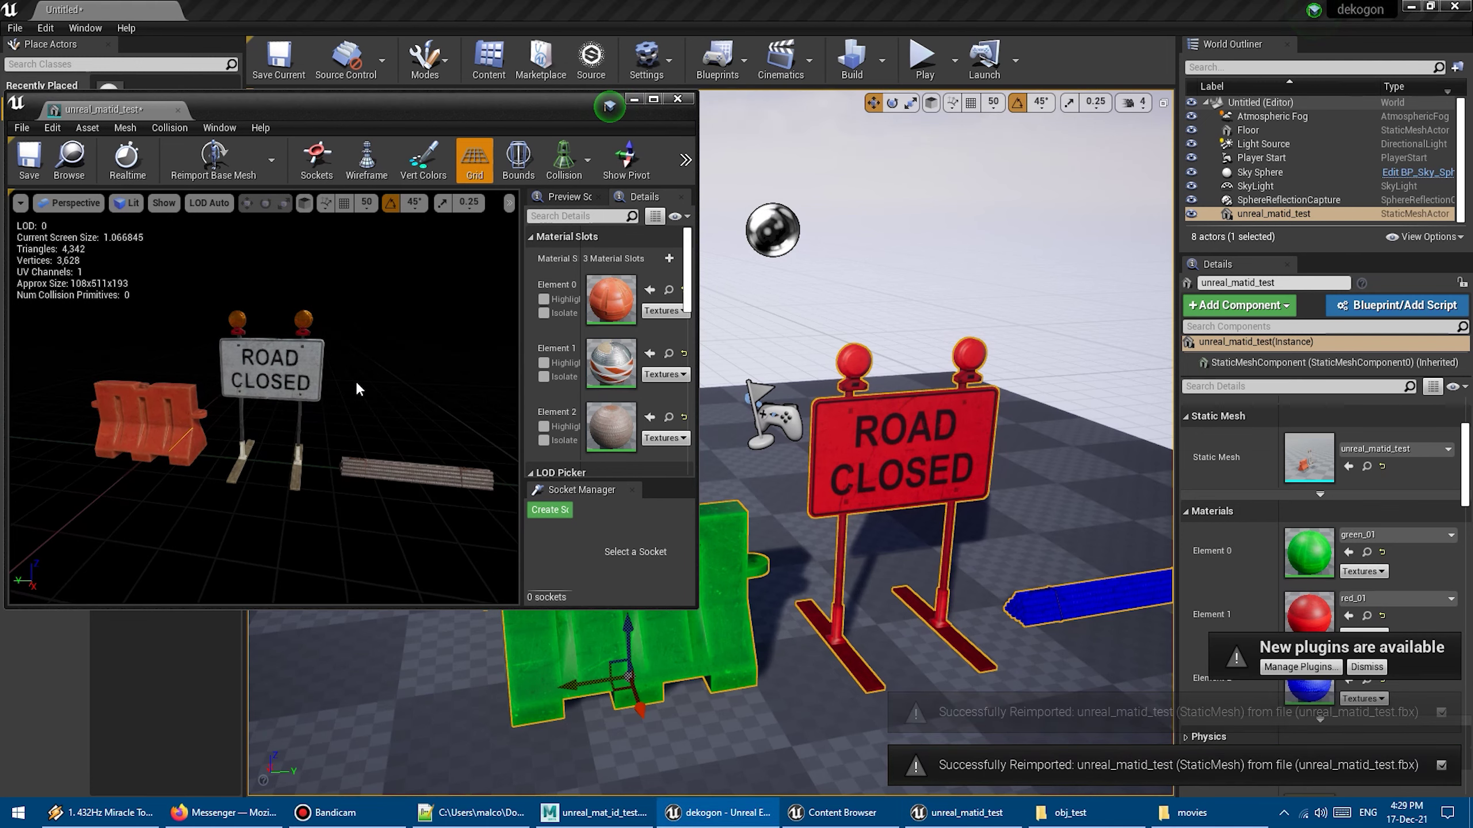
pyautogui.click(593, 813)
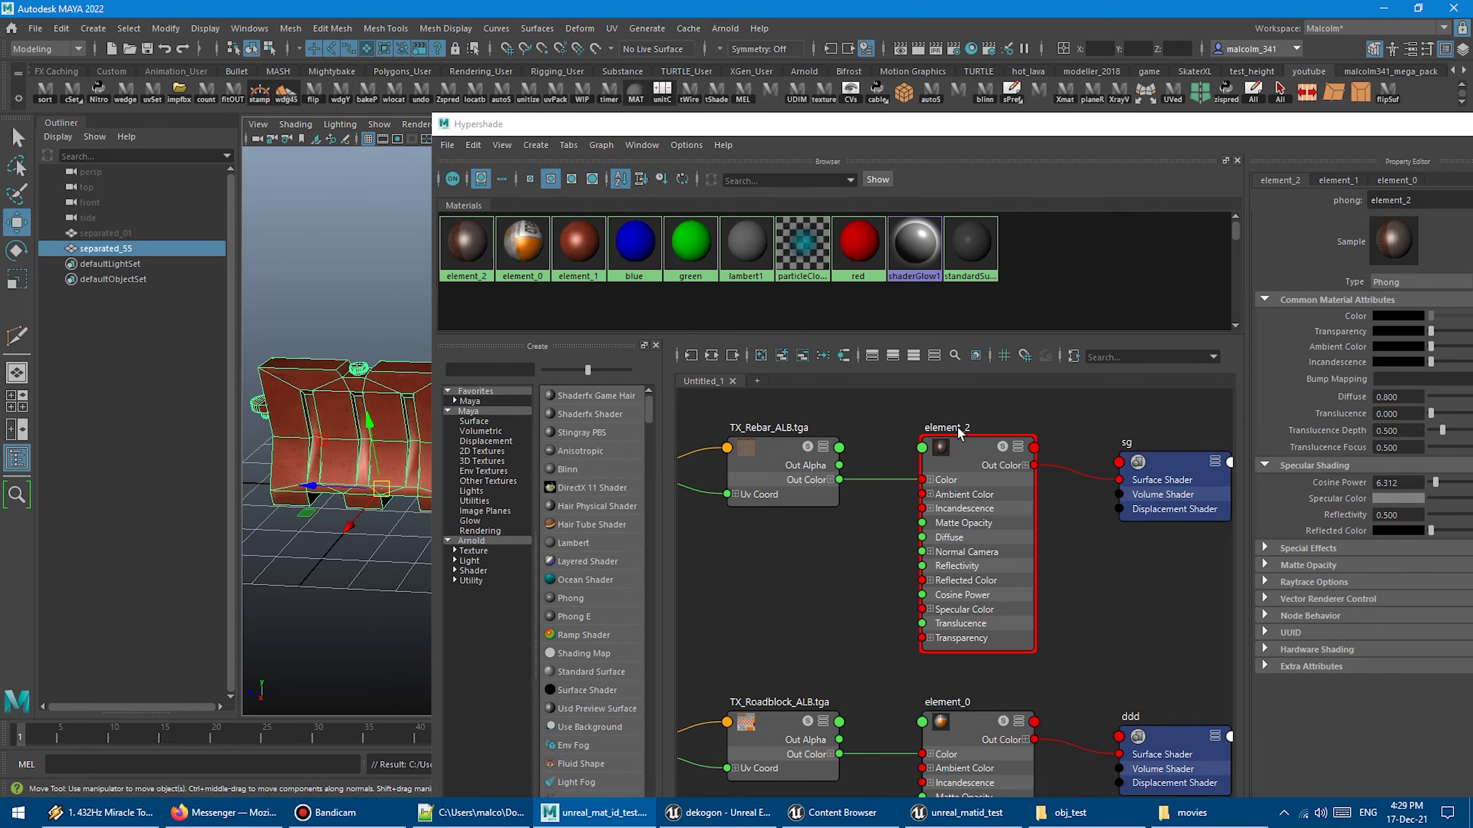
pyautogui.moveTo(967, 586)
pyautogui.keyDown('alt'); pyautogui.mouseDown(button='middle')
pyautogui.moveTo(911, 659)
pyautogui.moveTo(906, 623)
pyautogui.moveTo(902, 678)
pyautogui.mouseUp(button='middle'); pyautogui.keyUp('alt')
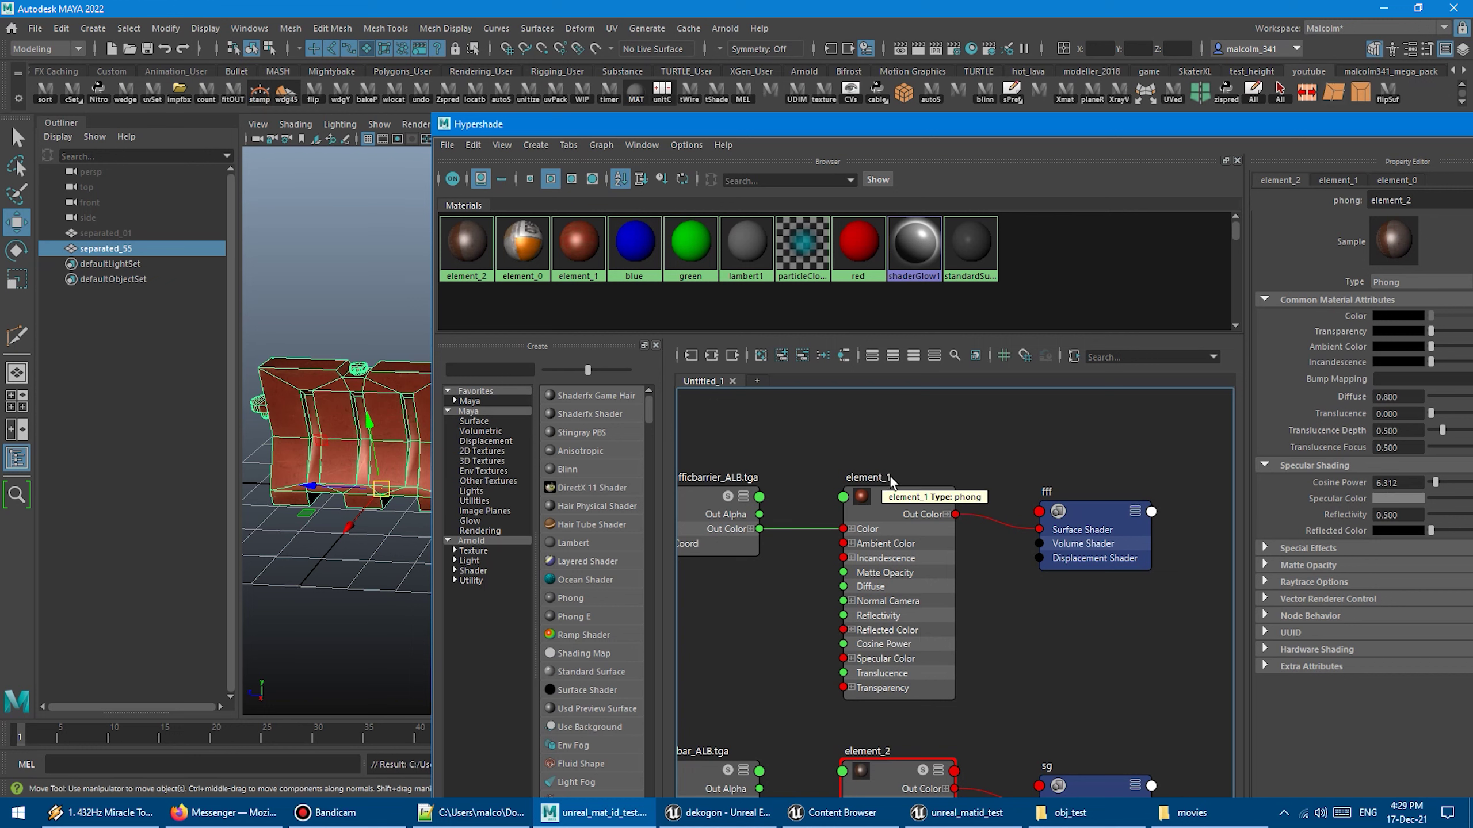
pyautogui.moveTo(858, 481)
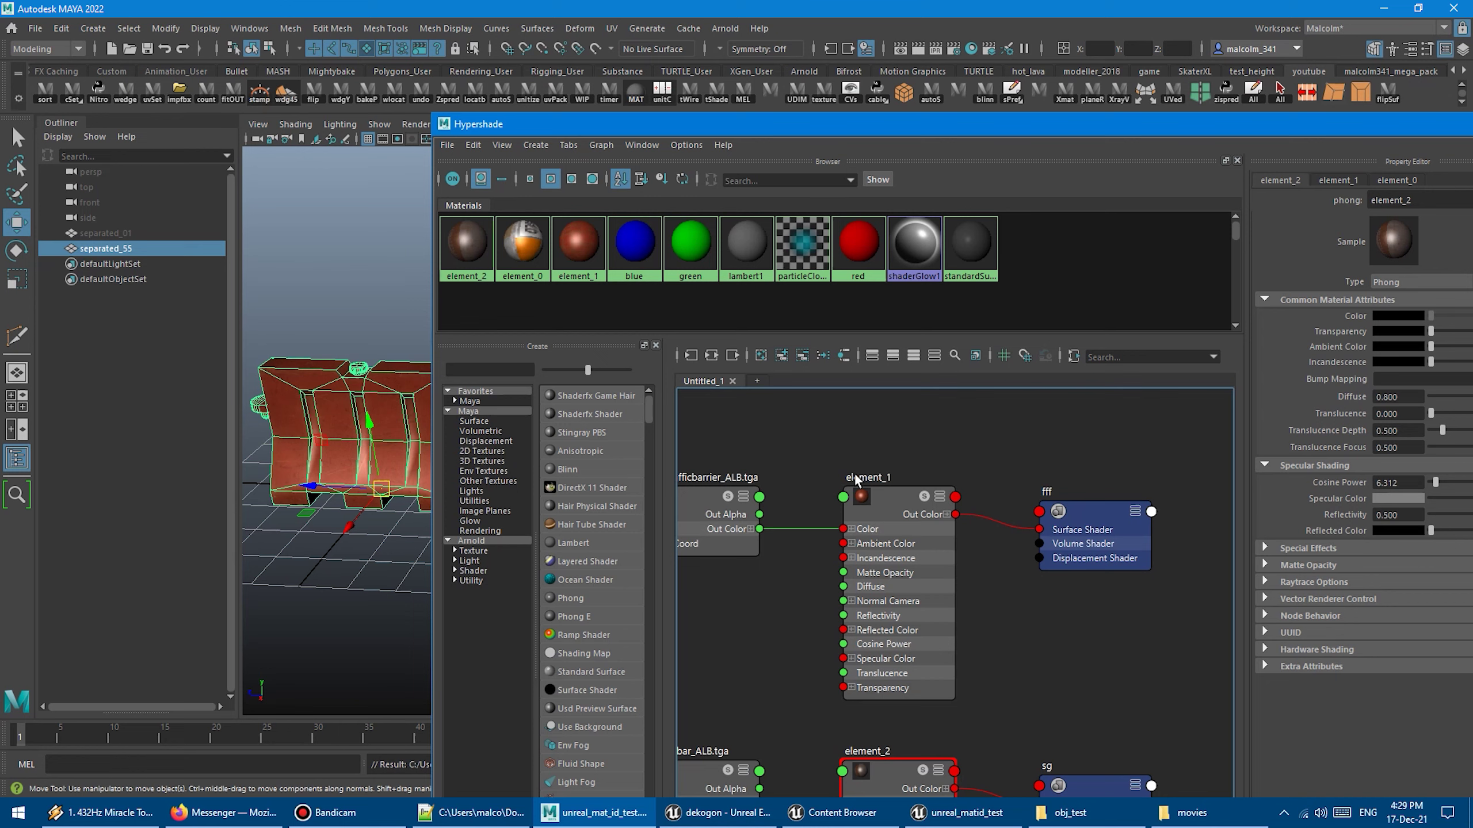
pyautogui.moveTo(913, 566); pyautogui.dragTo(945, 549, button='middle')
pyautogui.scroll(-2, 946, 549)
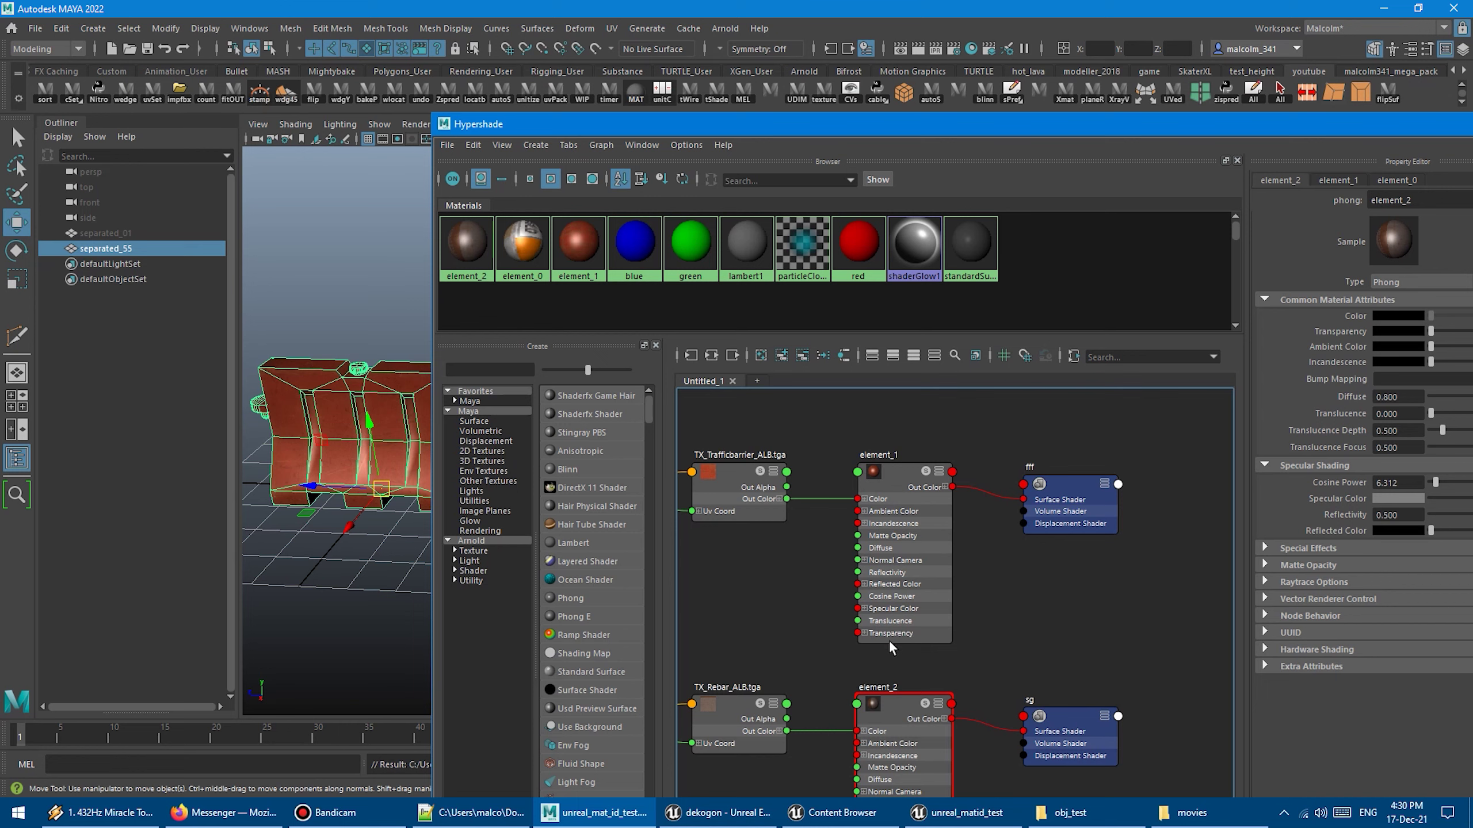
pyautogui.moveTo(917, 681)
pyautogui.mouseDown(button='middle')
pyautogui.moveTo(891, 649)
pyautogui.moveTo(883, 534)
pyautogui.moveTo(873, 598)
pyautogui.mouseUp(button='middle')
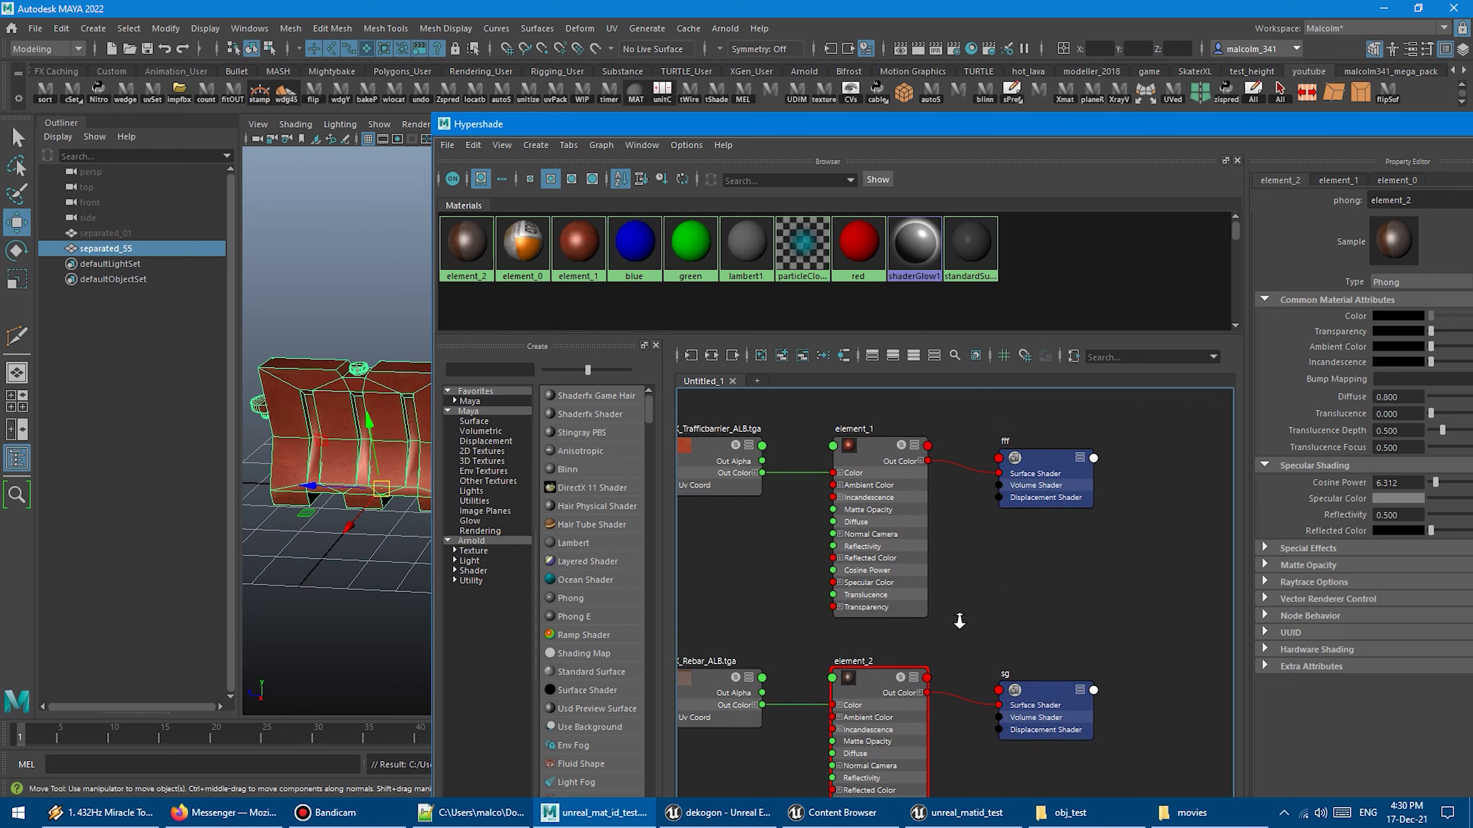
pyautogui.scroll(-2, 959, 621)
pyautogui.scroll(-2, 938, 593)
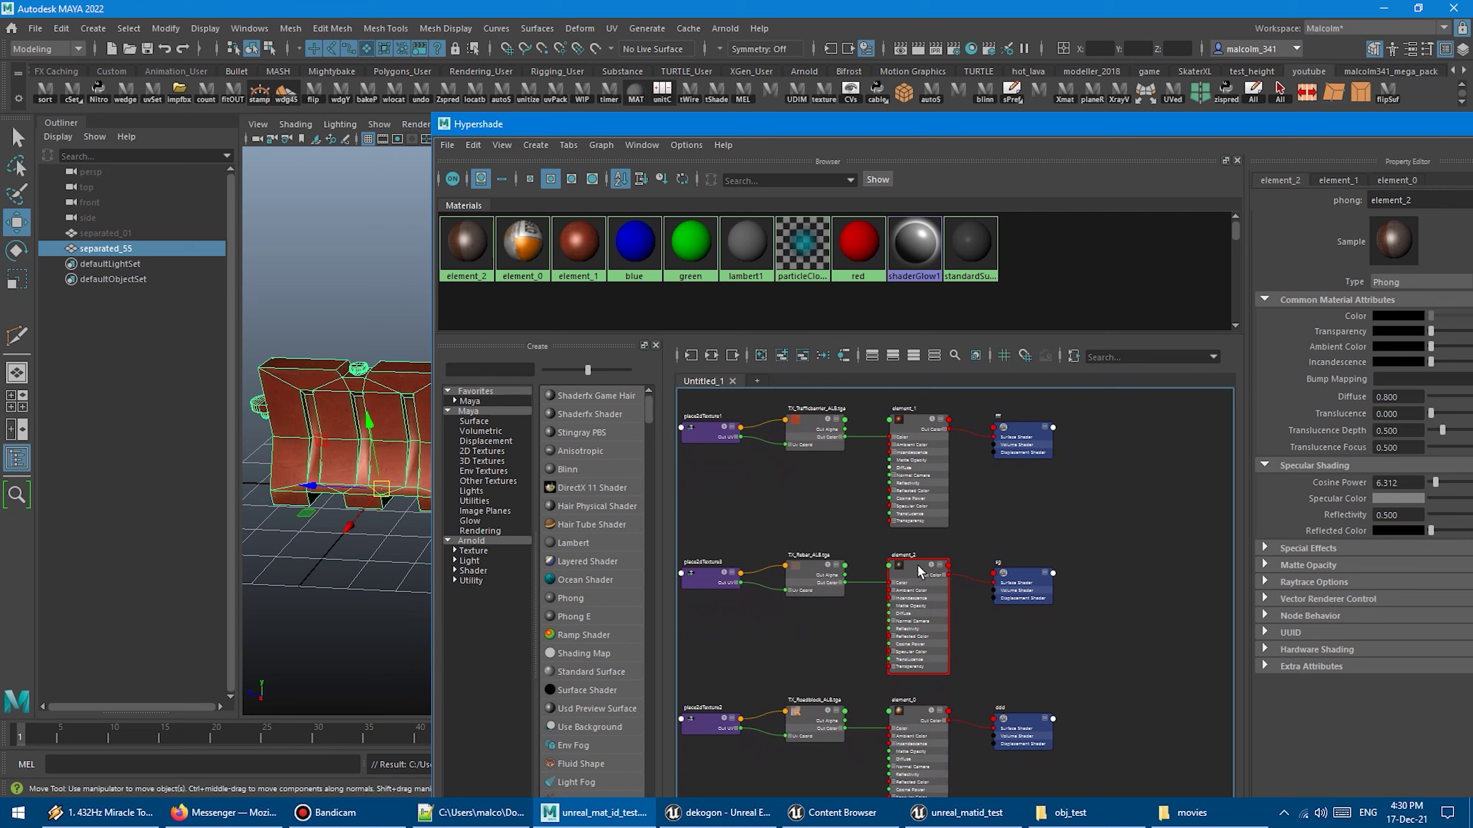
pyautogui.moveTo(848, 510); pyautogui.dragTo(848, 559, button='middle')
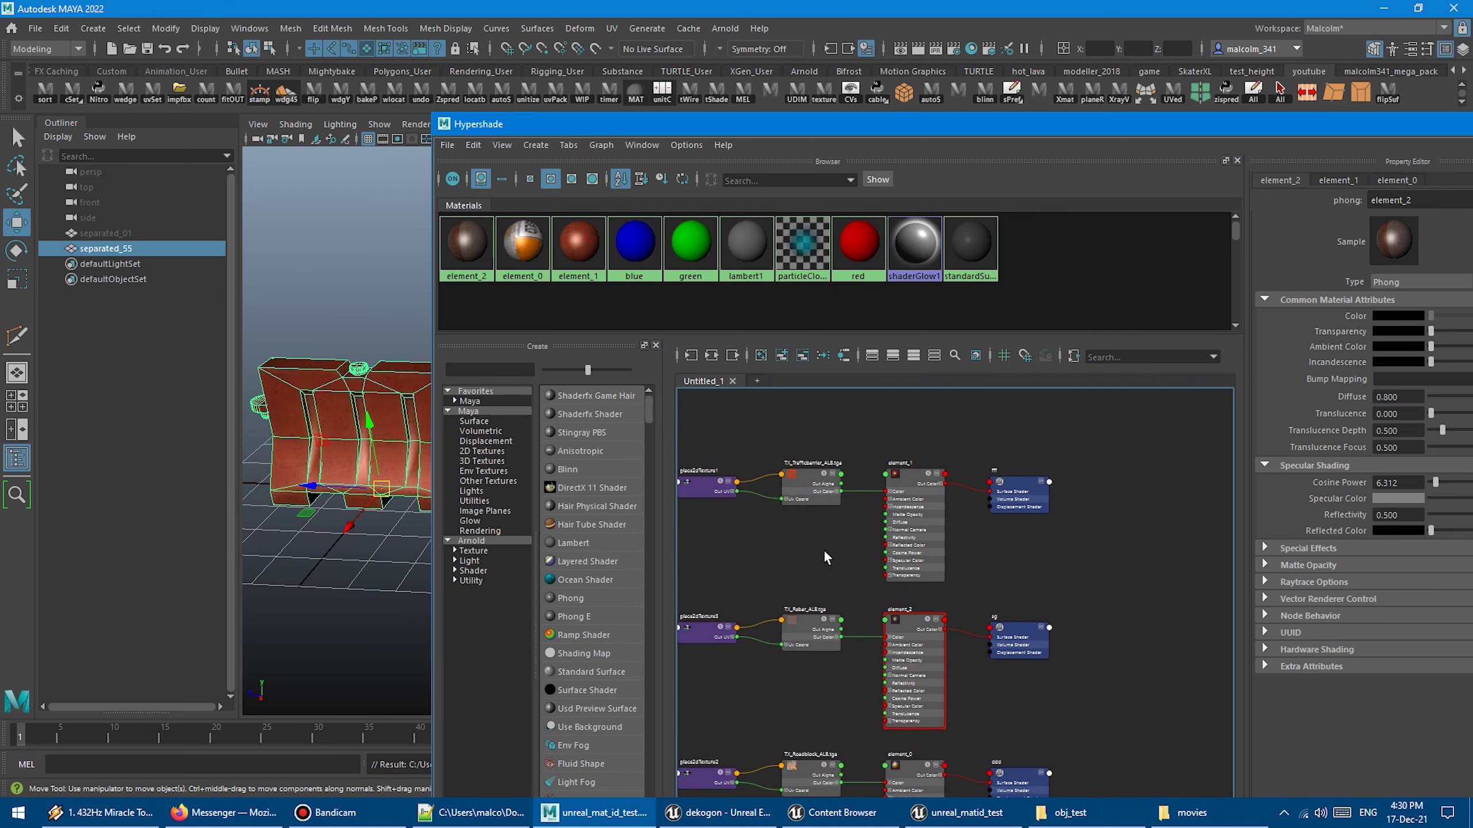
pyautogui.hotkey('alt', 'Tab')
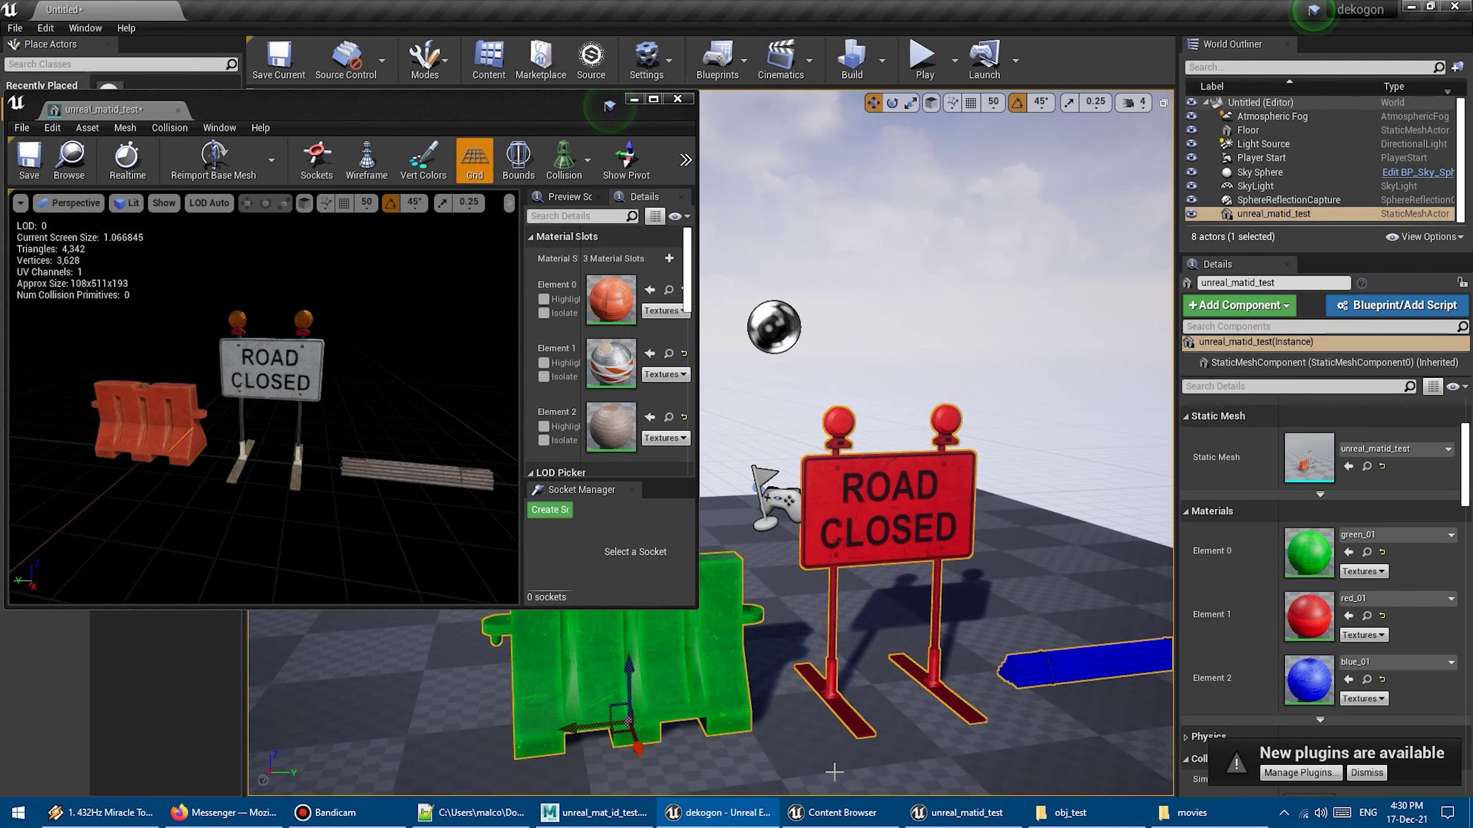
pyautogui.hotkey('alt', 'Tab')
pyautogui.scroll(3, 918, 576)
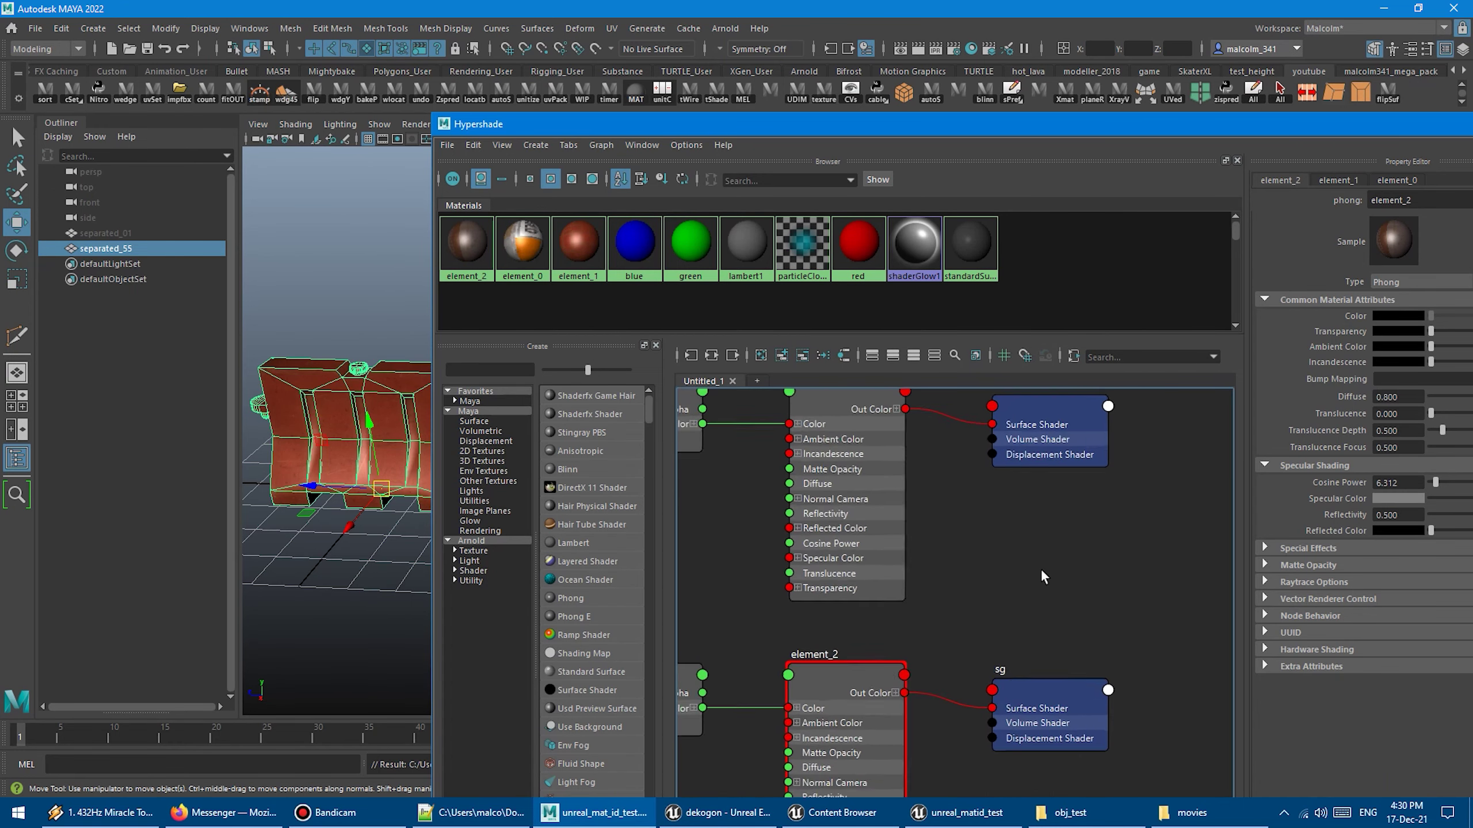
pyautogui.scroll(-1, 1024, 575)
pyautogui.click(837, 474)
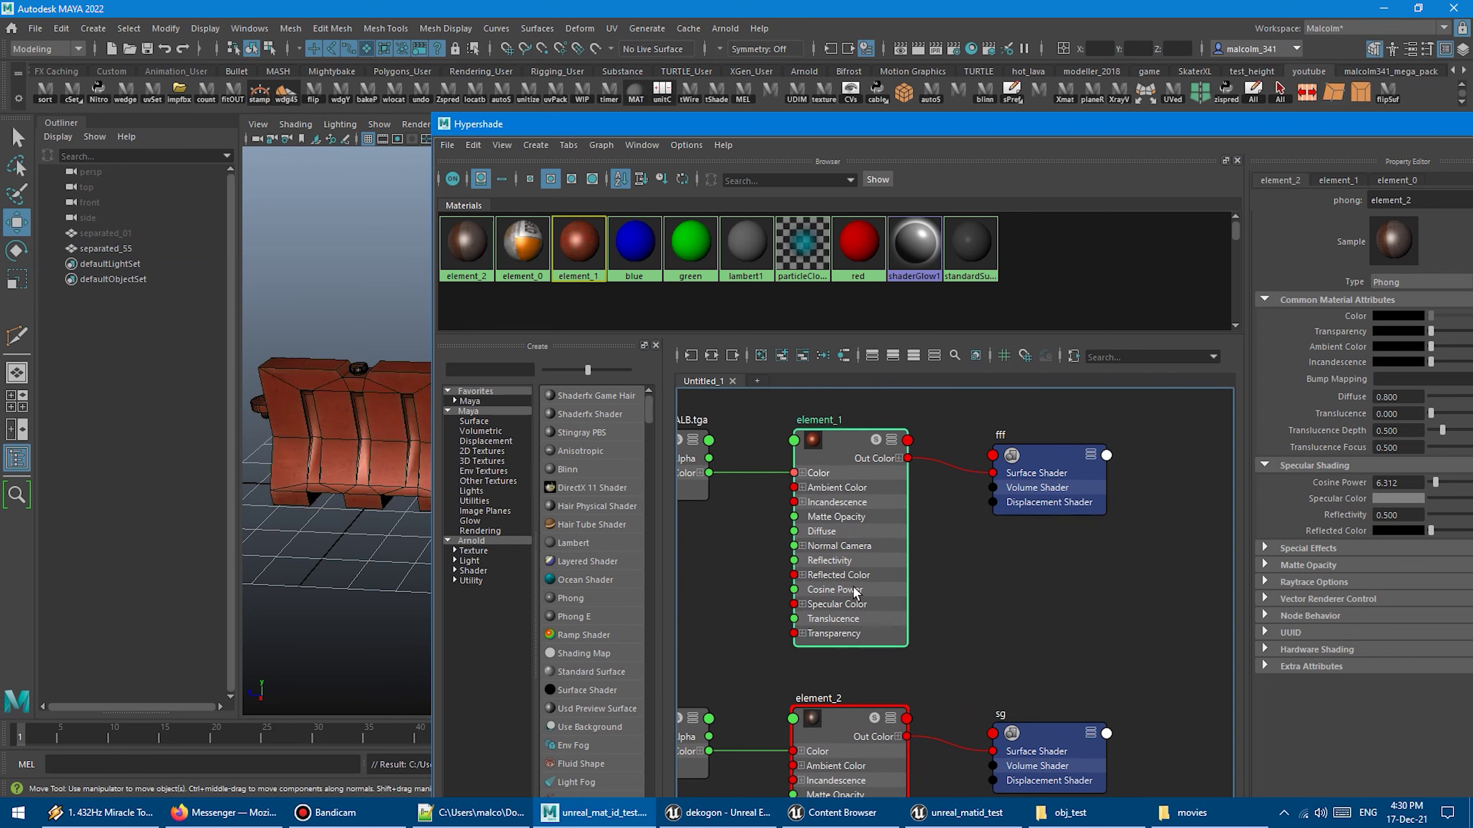
# Export the selected barrier mesh over the existing unreal_matid_test.fbx and return to Unreal.
pyautogui.click(1387, 95)
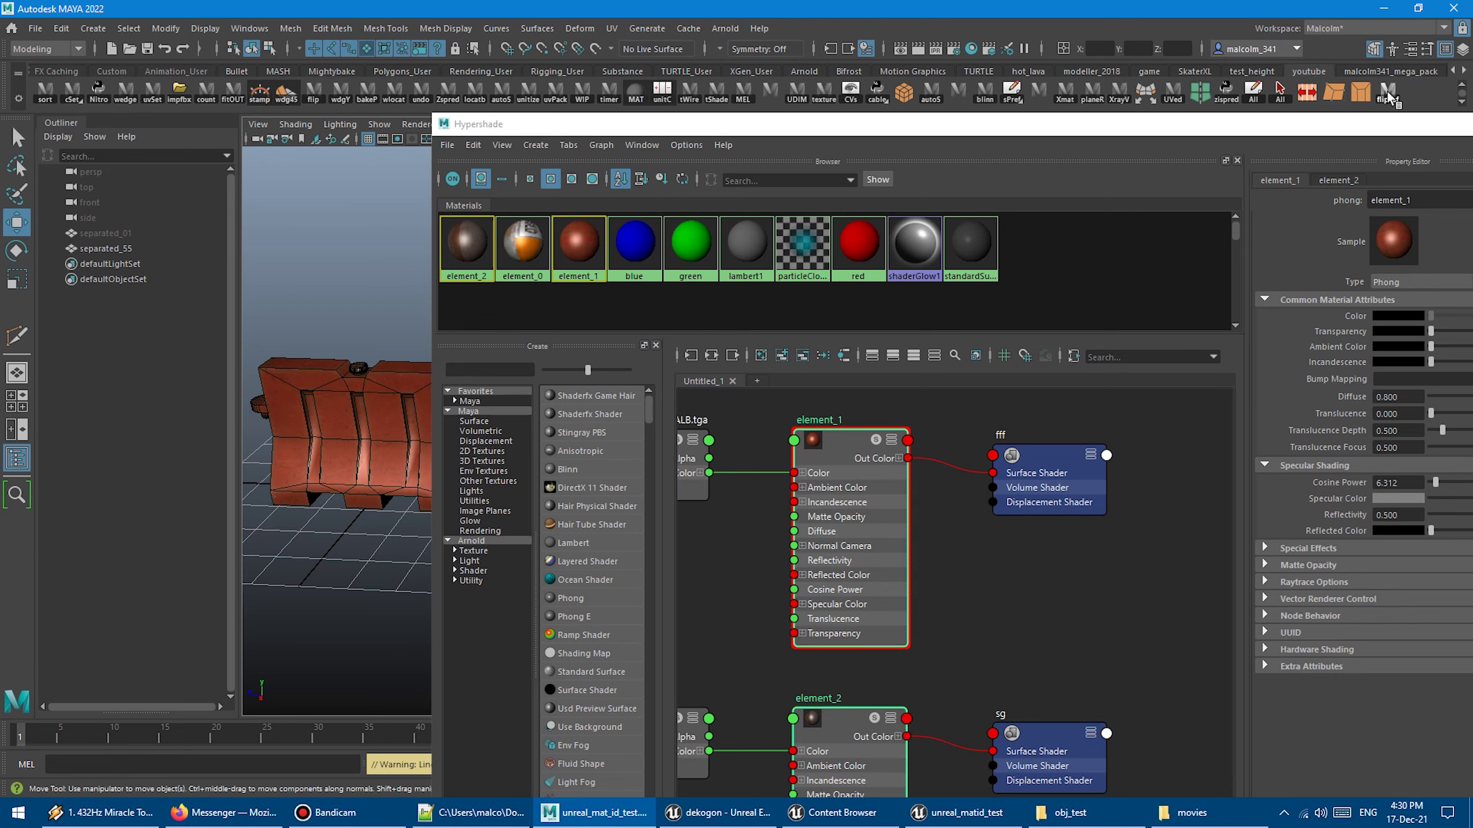
pyautogui.click(1388, 94)
pyautogui.click(36, 27)
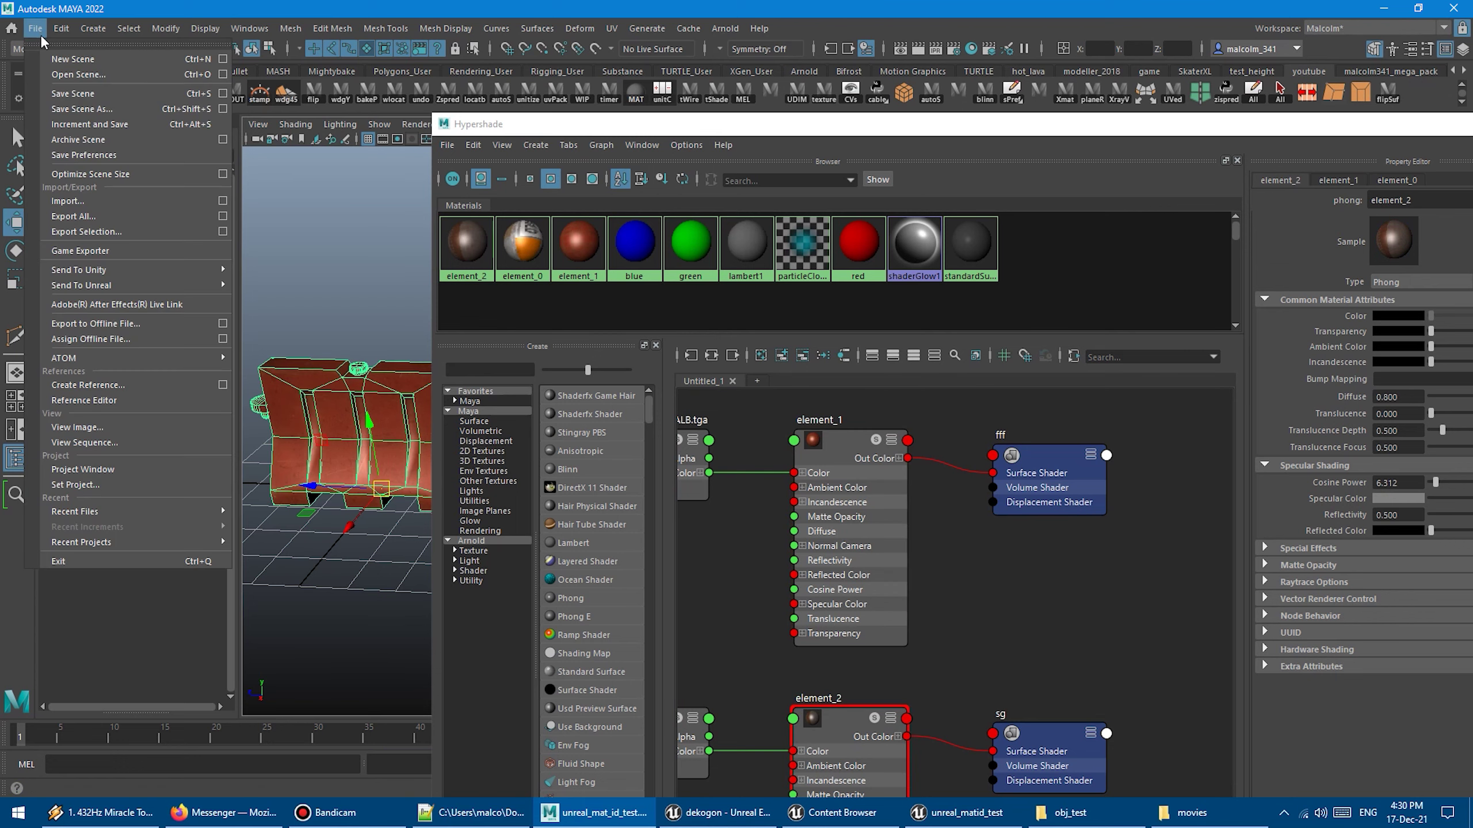
pyautogui.click(118, 237)
pyautogui.doubleClick(379, 271)
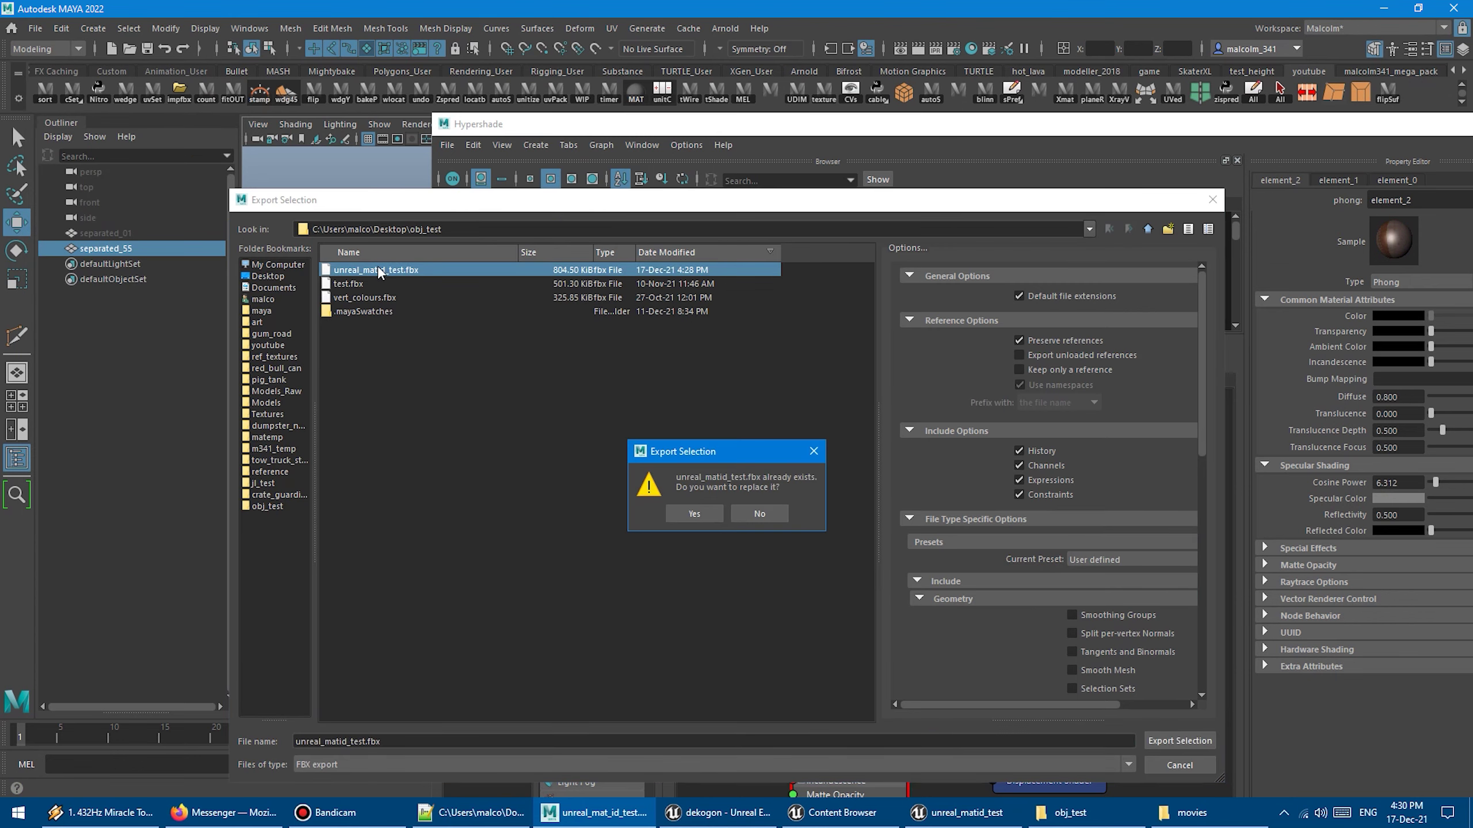
pyautogui.click(692, 514)
pyautogui.hotkey('alt', 'Tab')
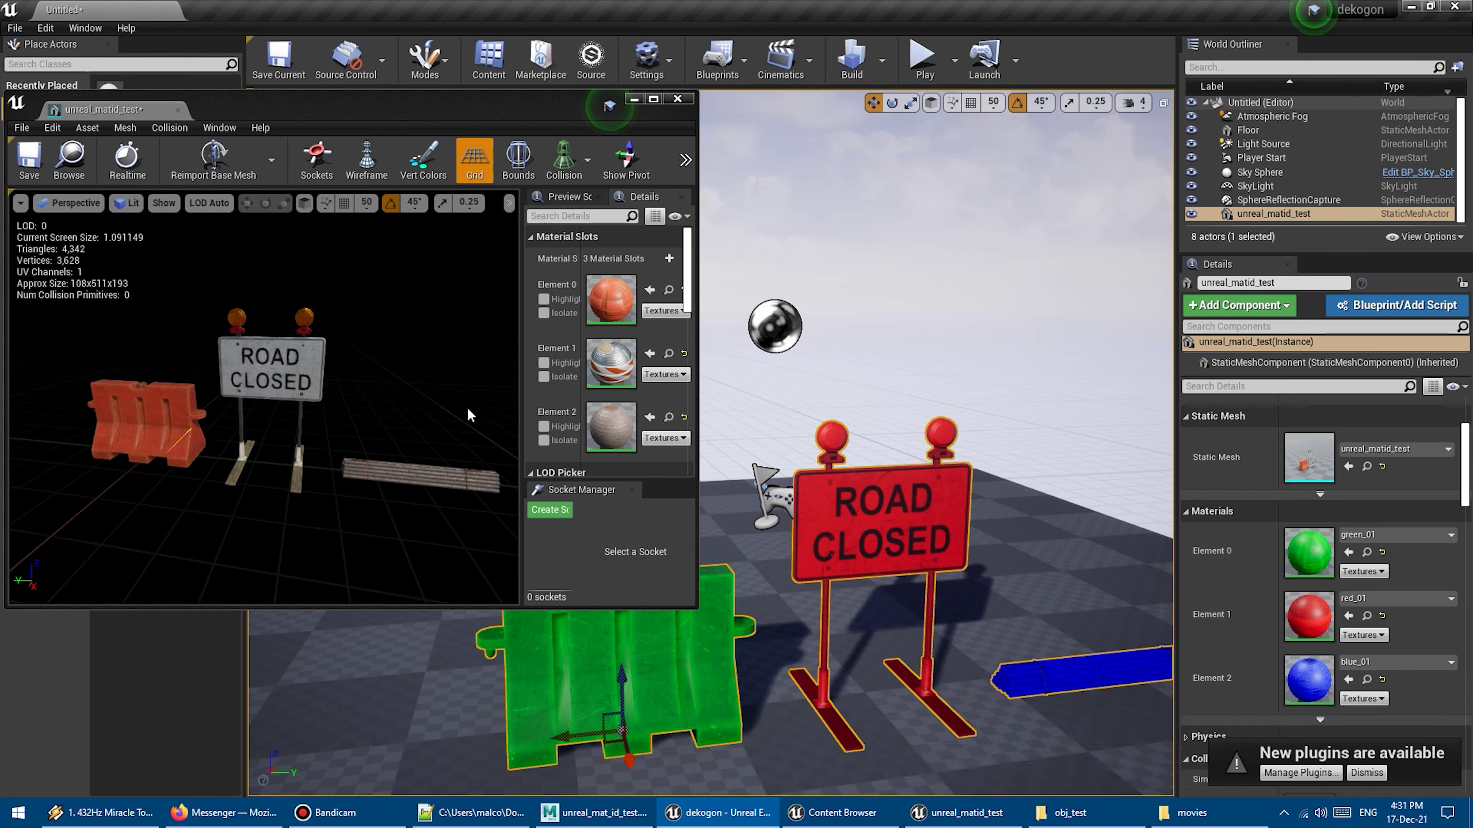
pyautogui.hotkey('alt', 'Tab')
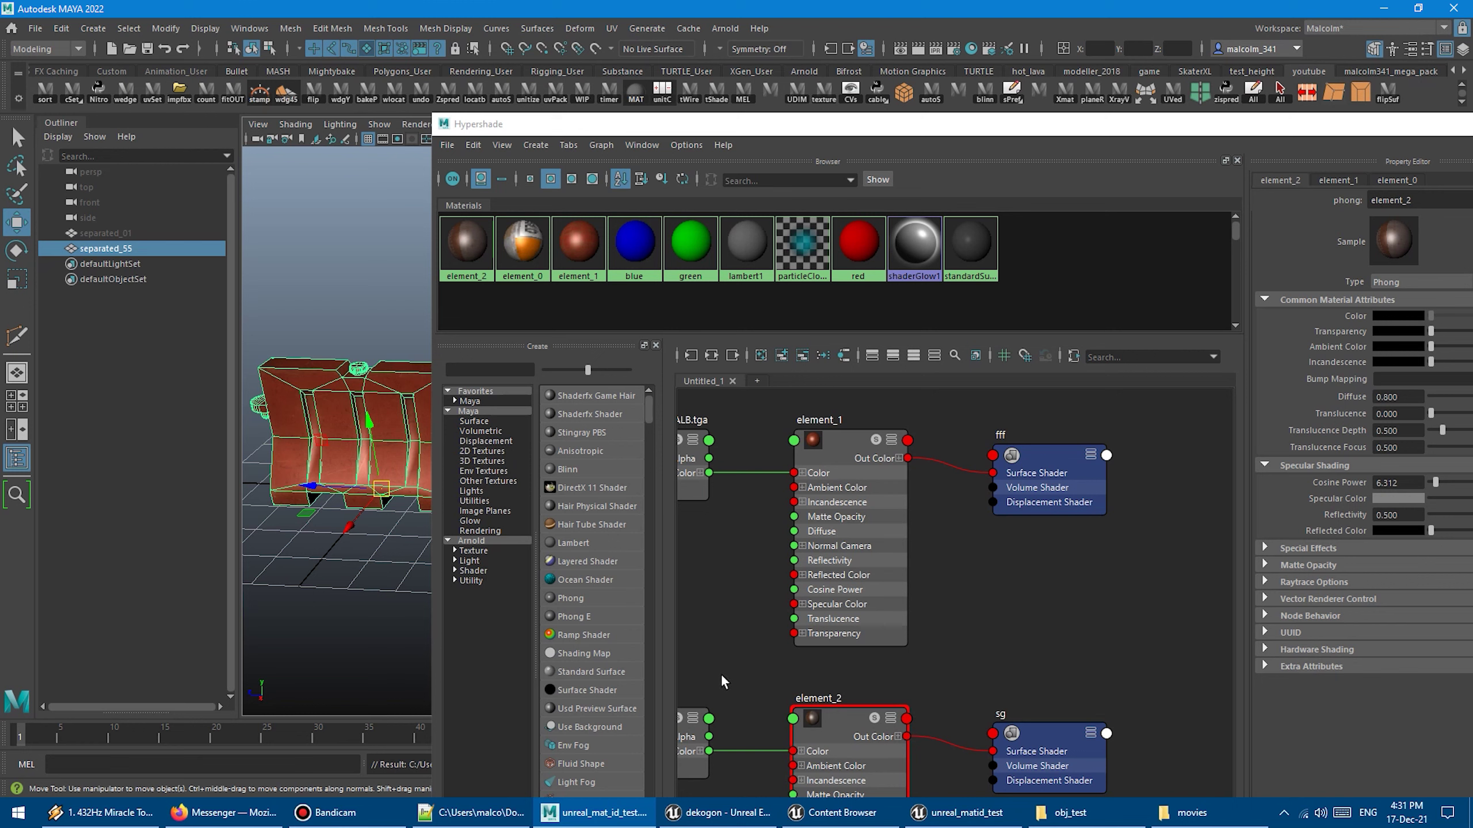
pyautogui.click(720, 813)
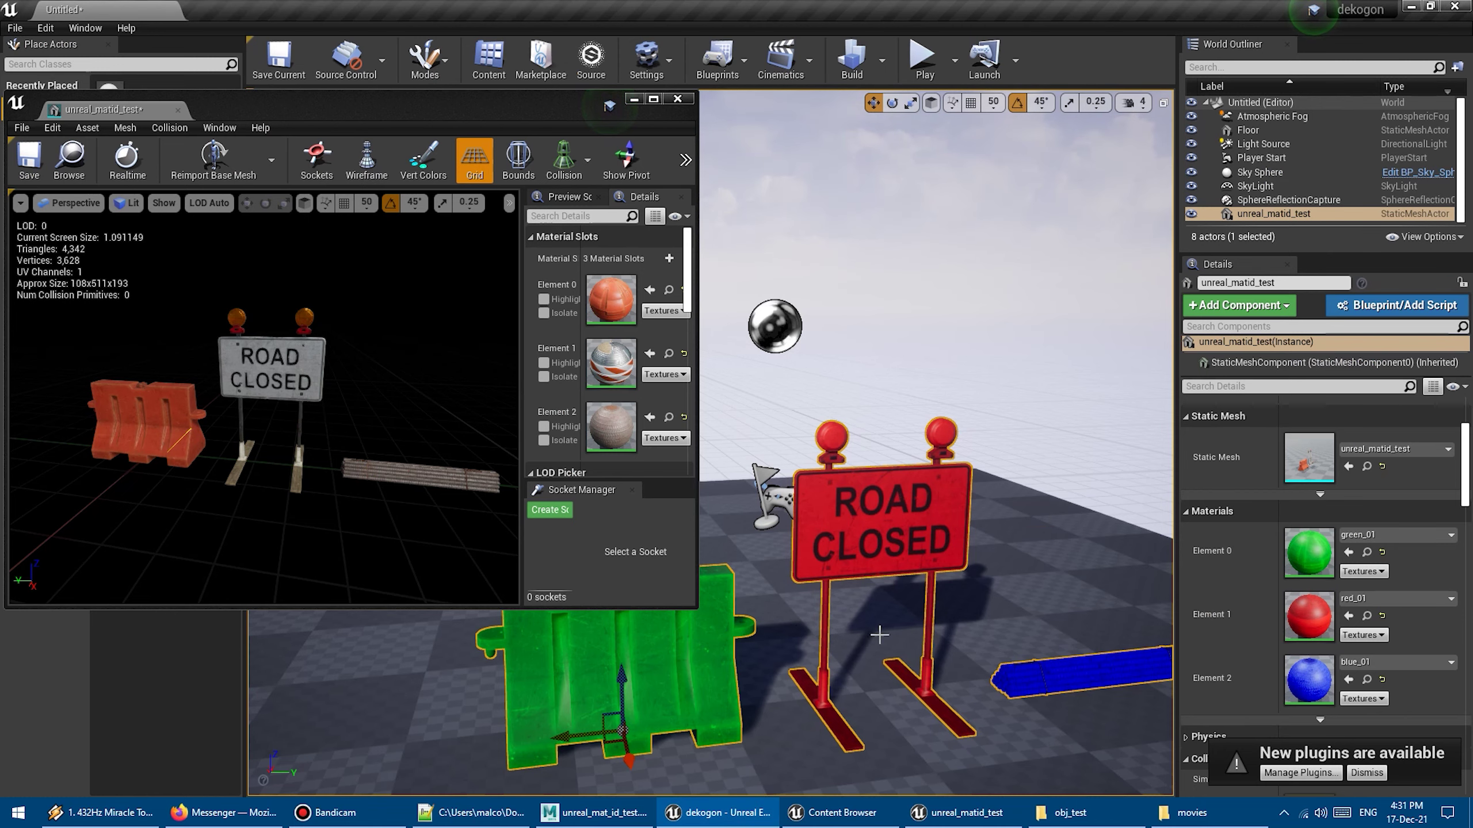